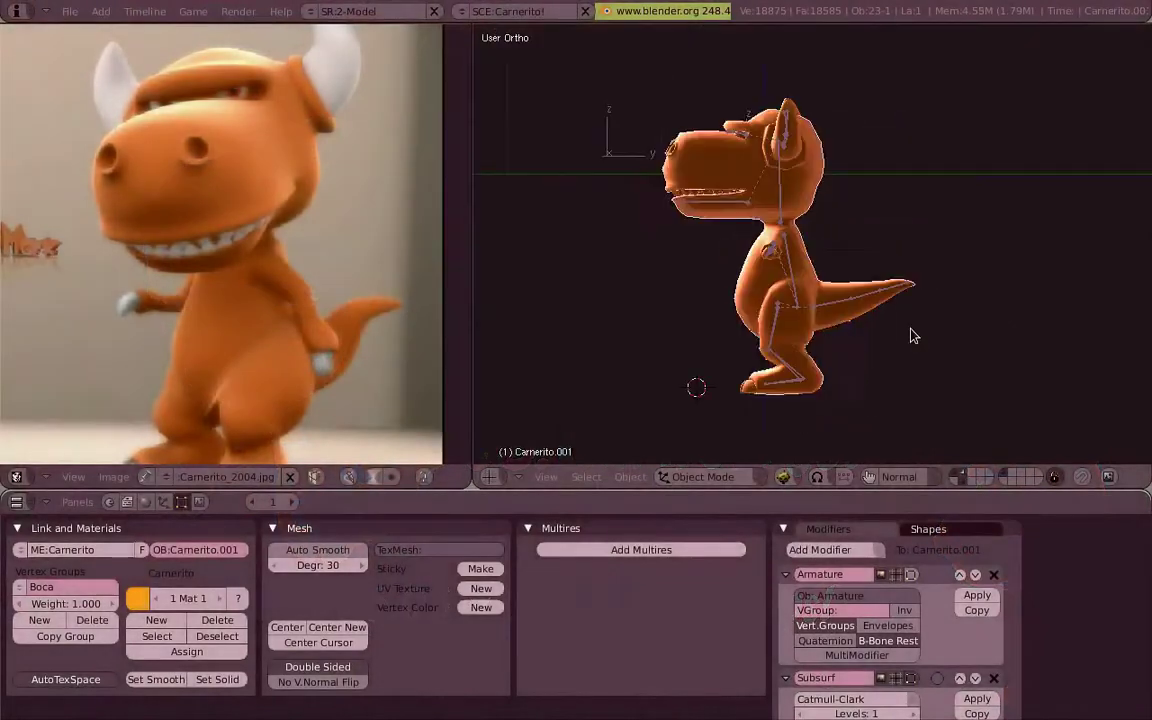
- Select the Carnerito mesh and add a UV texture layer to it
middle_drag(808, 300, 834, 300)
key(KP_3)
shift+middle_drag(816, 246, 868, 280)
ctrl+middle_drag(868, 280, 901, 252)
right_click(793, 289)
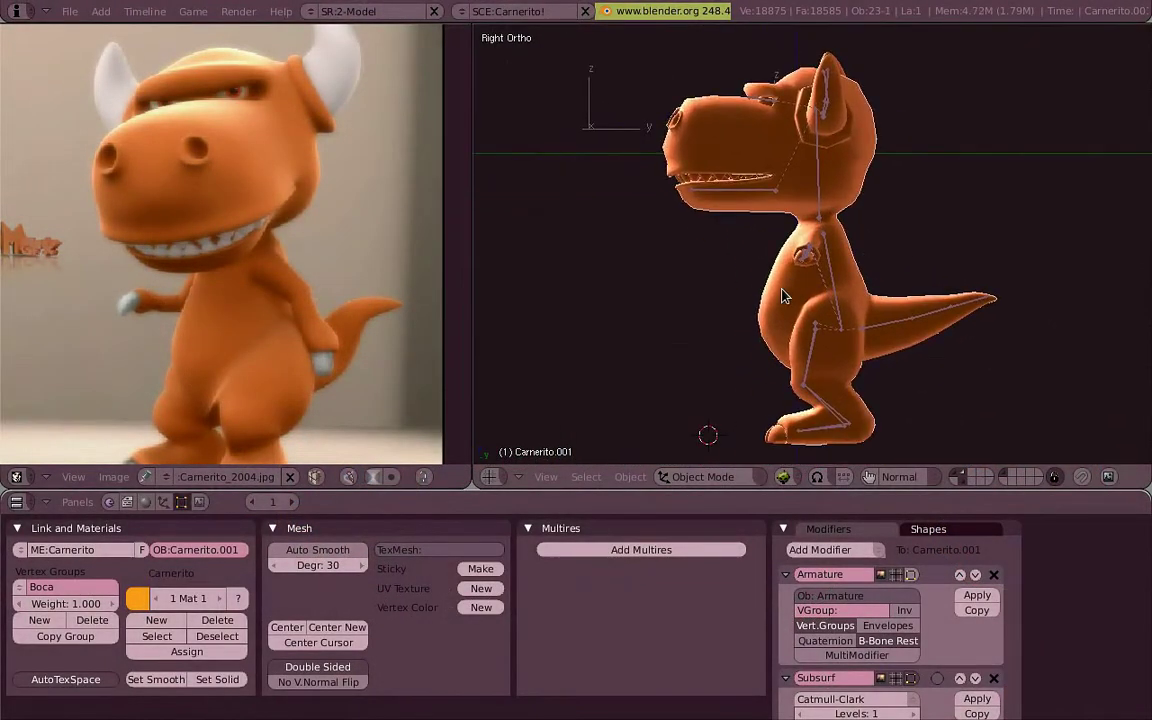
click(499, 595)
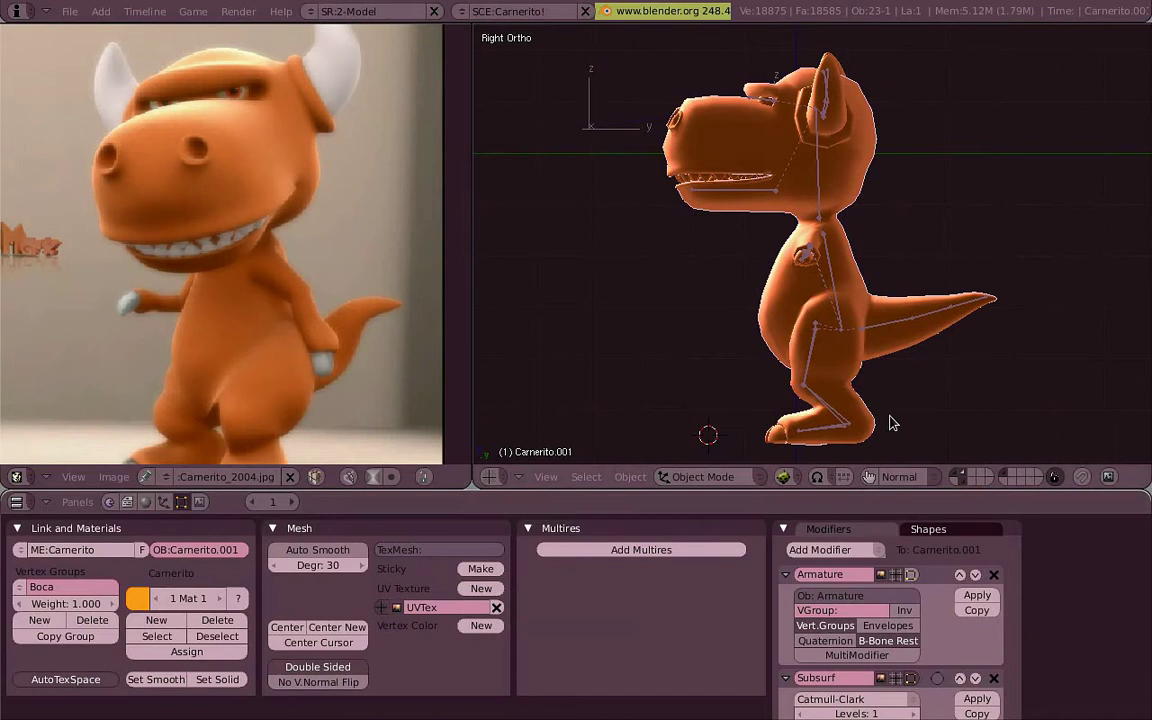
- Examine the default UV layout of the mesh in Edit Mode from the front and the side, returning to Object Mode
key(KP_1)
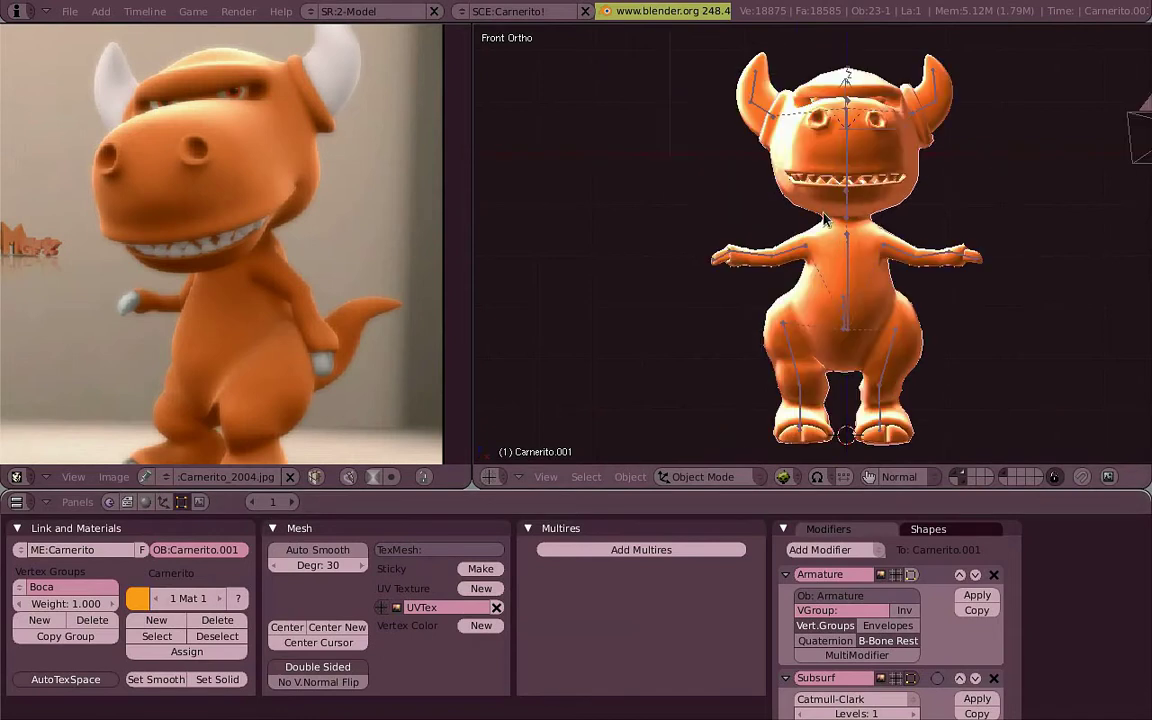
key(Tab)
middle_drag(246, 299, 412, 291)
key(Tab)
key(Tab)
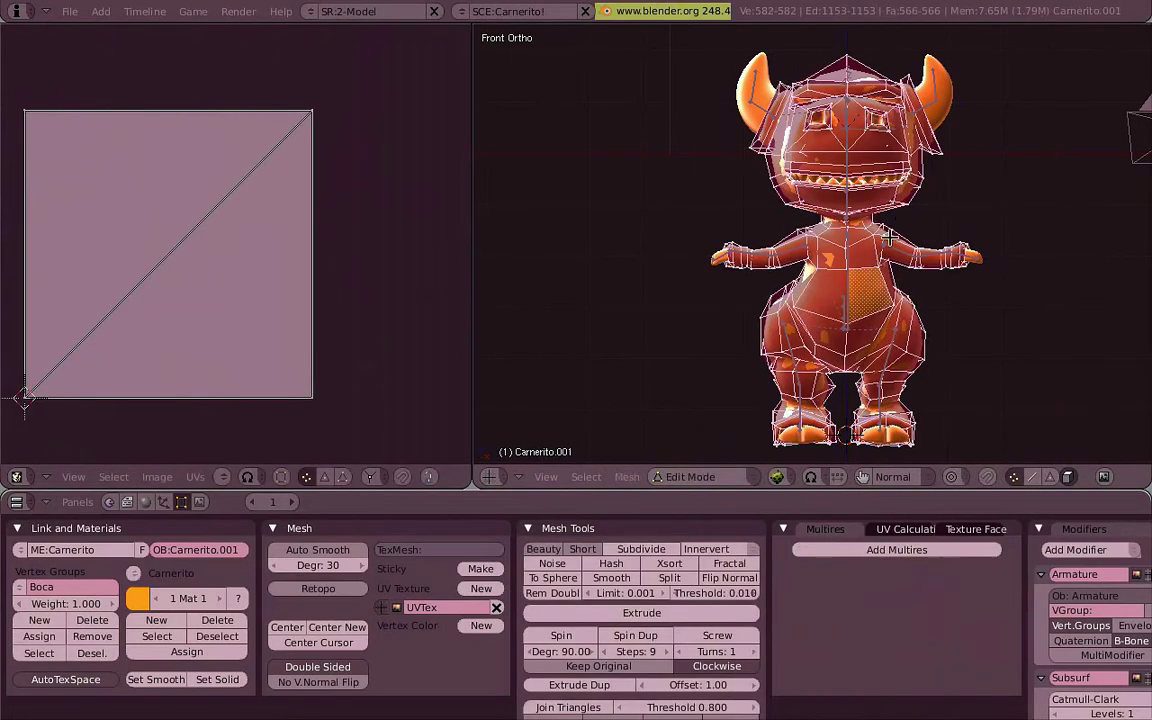
key(KP_3)
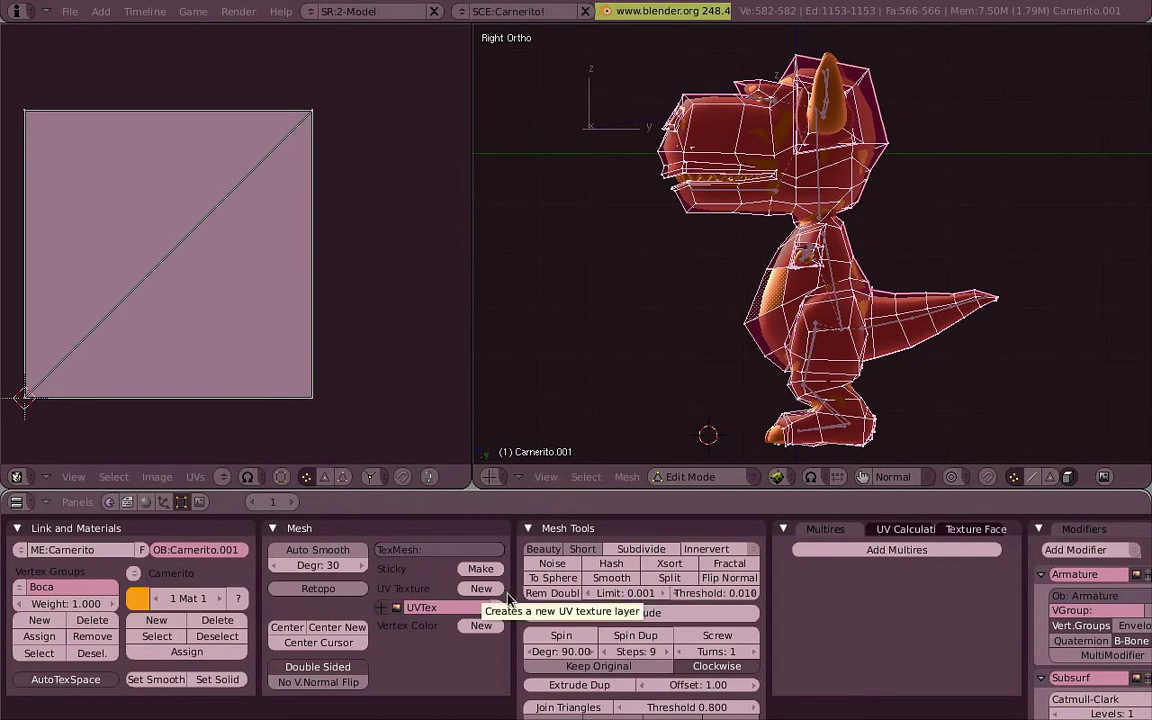
key(Tab)
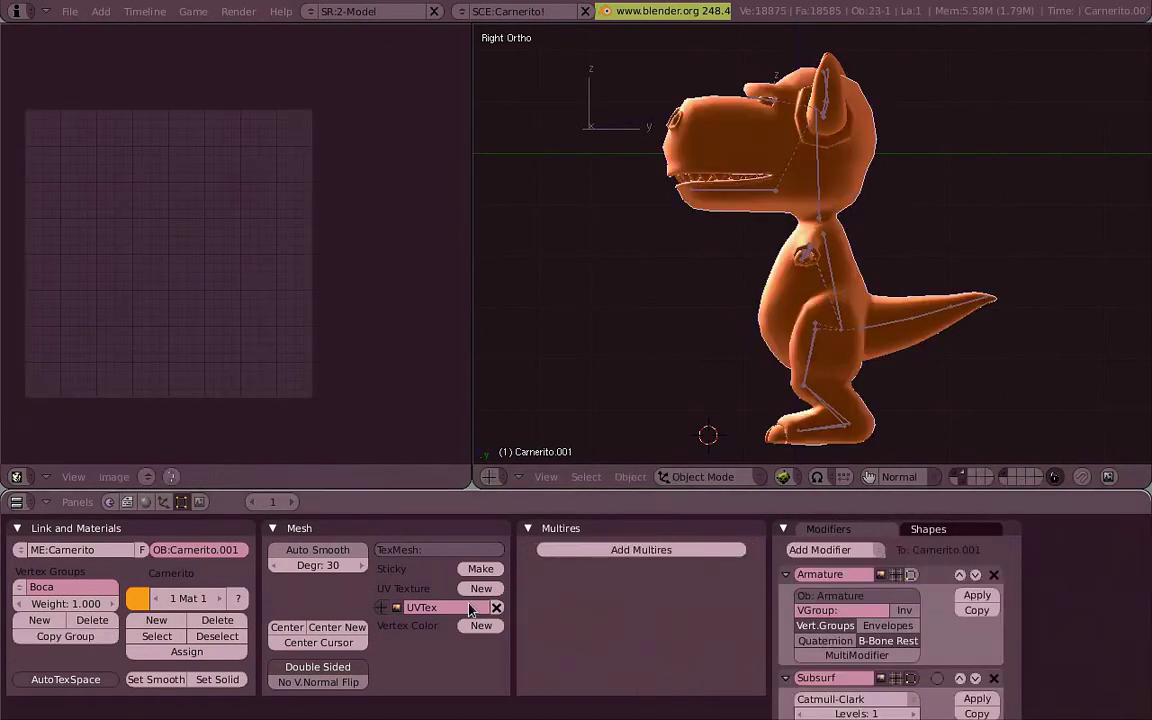
- Add a second UV texture layer and rename the first layer main_uv
click(482, 592)
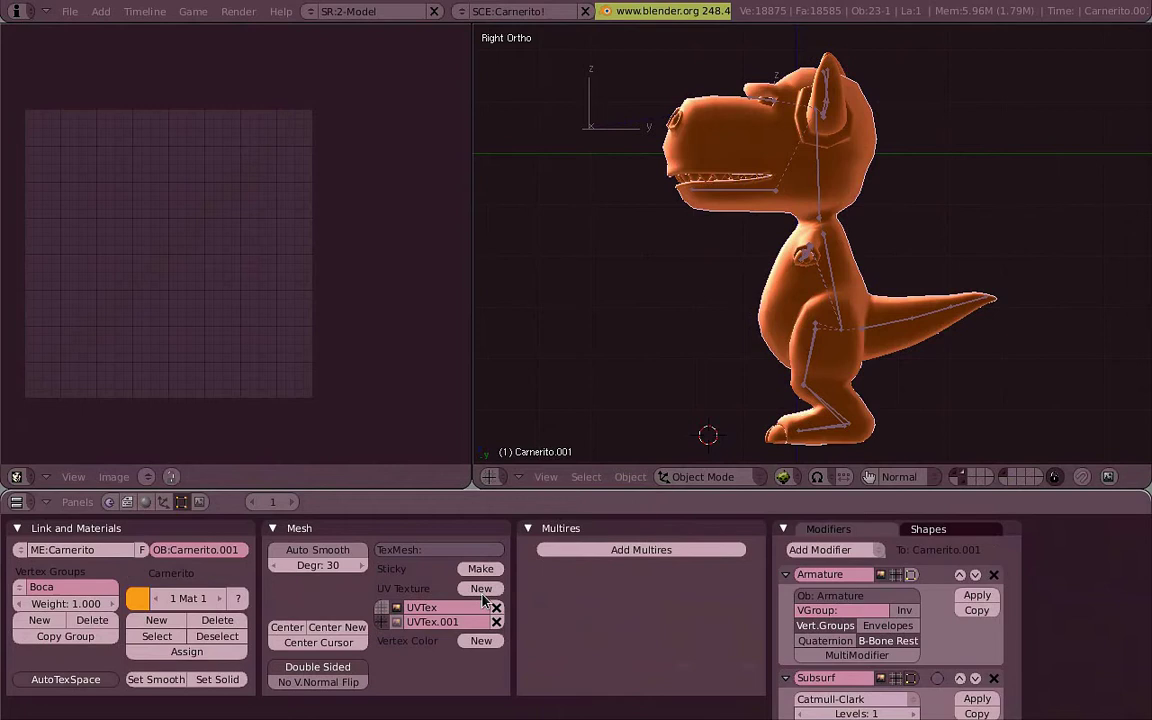
click(462, 627)
click(430, 656)
click(446, 607)
key(BackSpace)
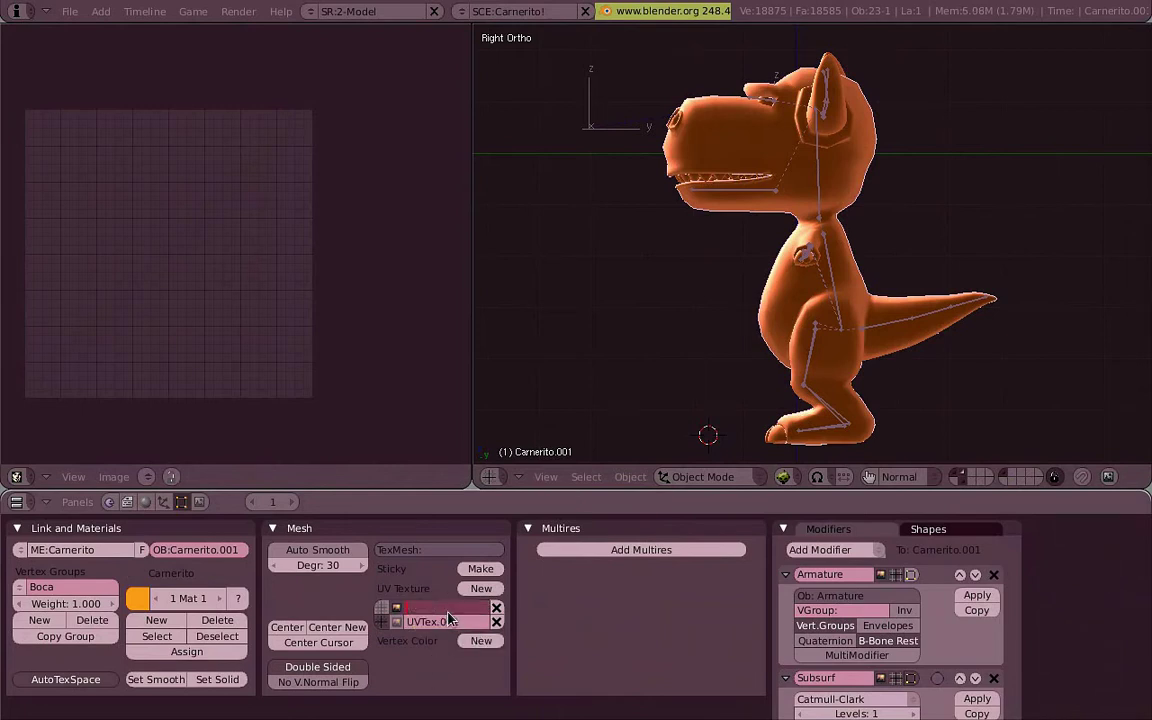
text(main_uv)
- Rename the second UV texture layer clone_from
click(460, 622)
text(ugly)
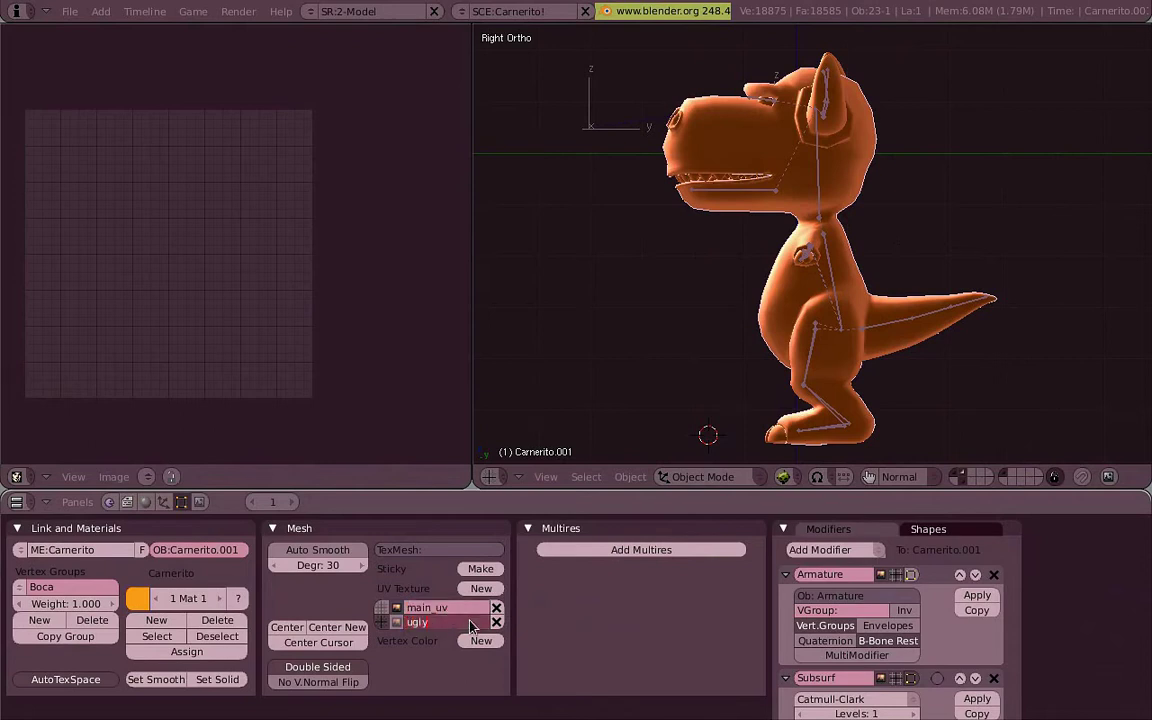
key(BackSpace)
key(BackSpace)
key(BackSpace)
key(BackSpace)
text(clone_from)
key(Return)
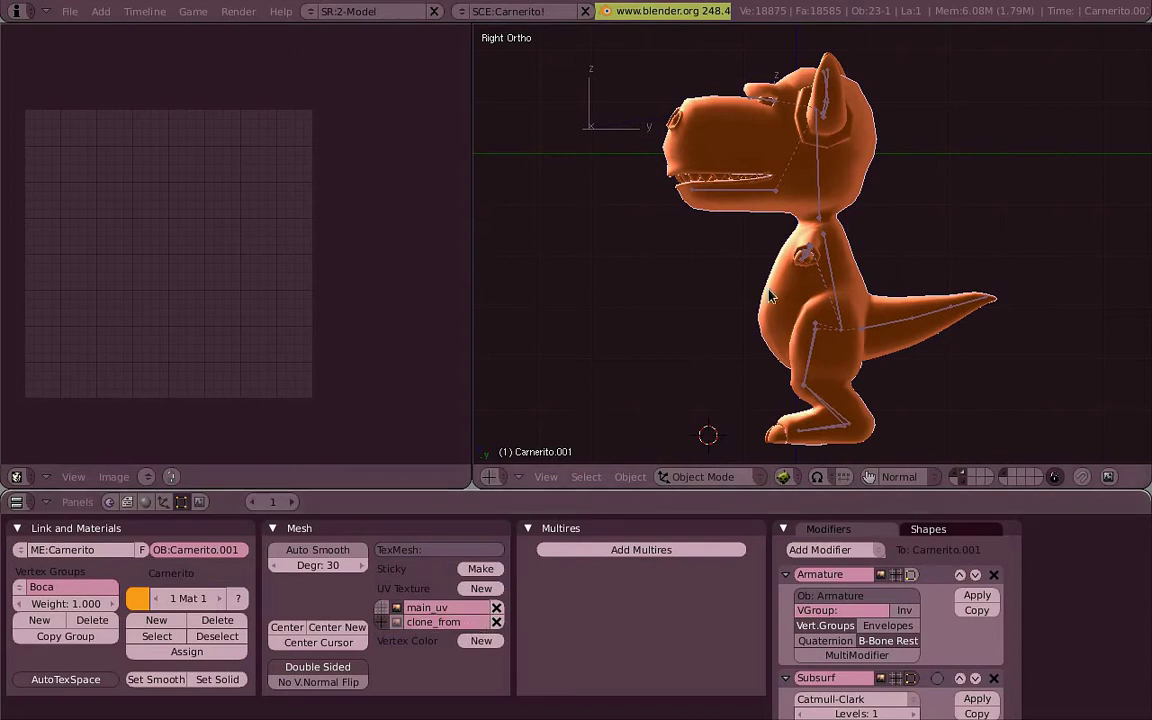
- Unwrap the mesh in Edit Mode into the main_uv layer using Lightmap UVPack with pack quality 48
key(KP_1)
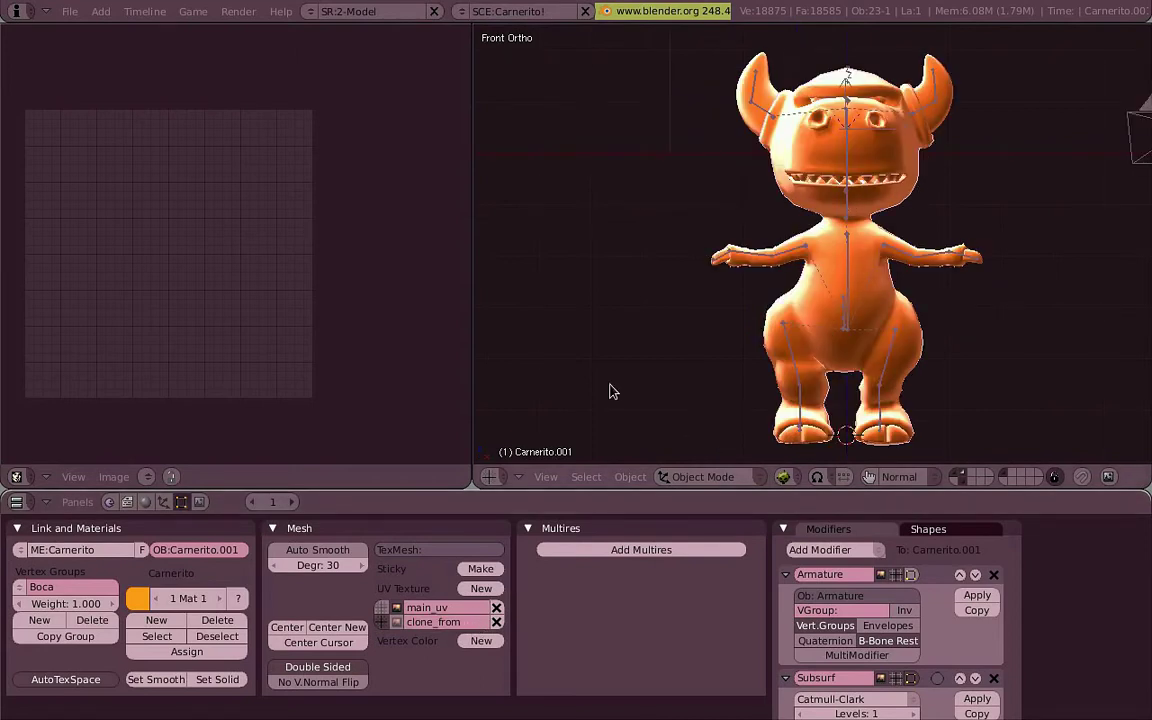
key(Tab)
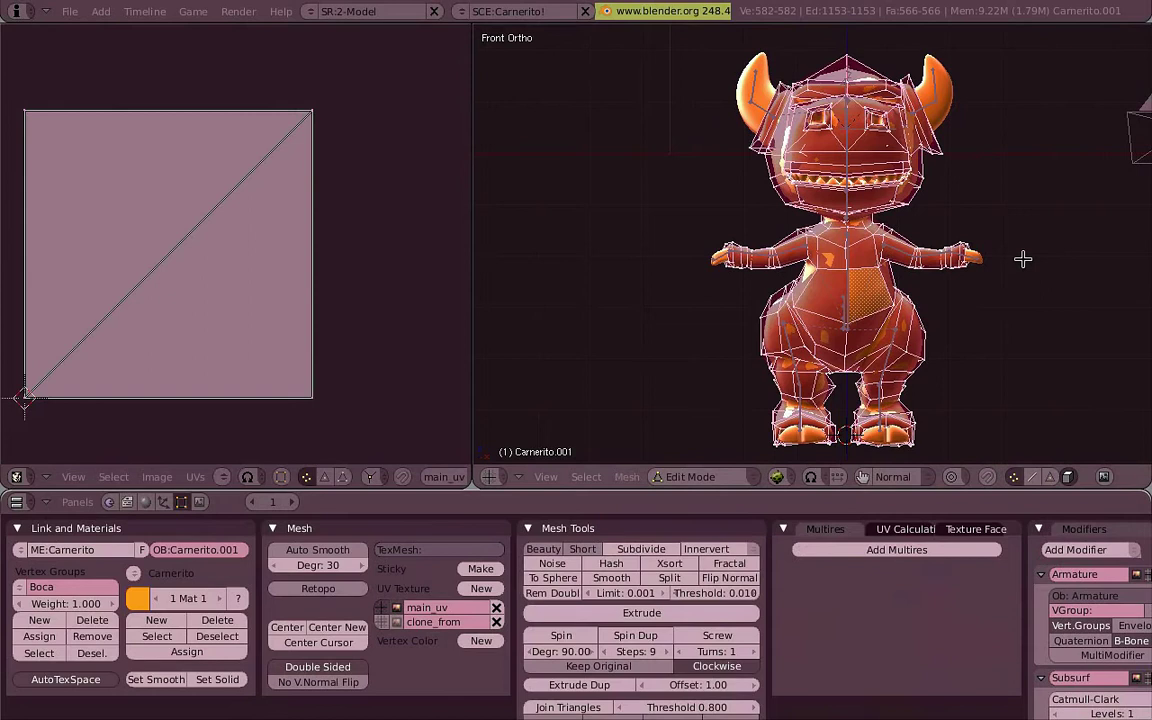
key(u)
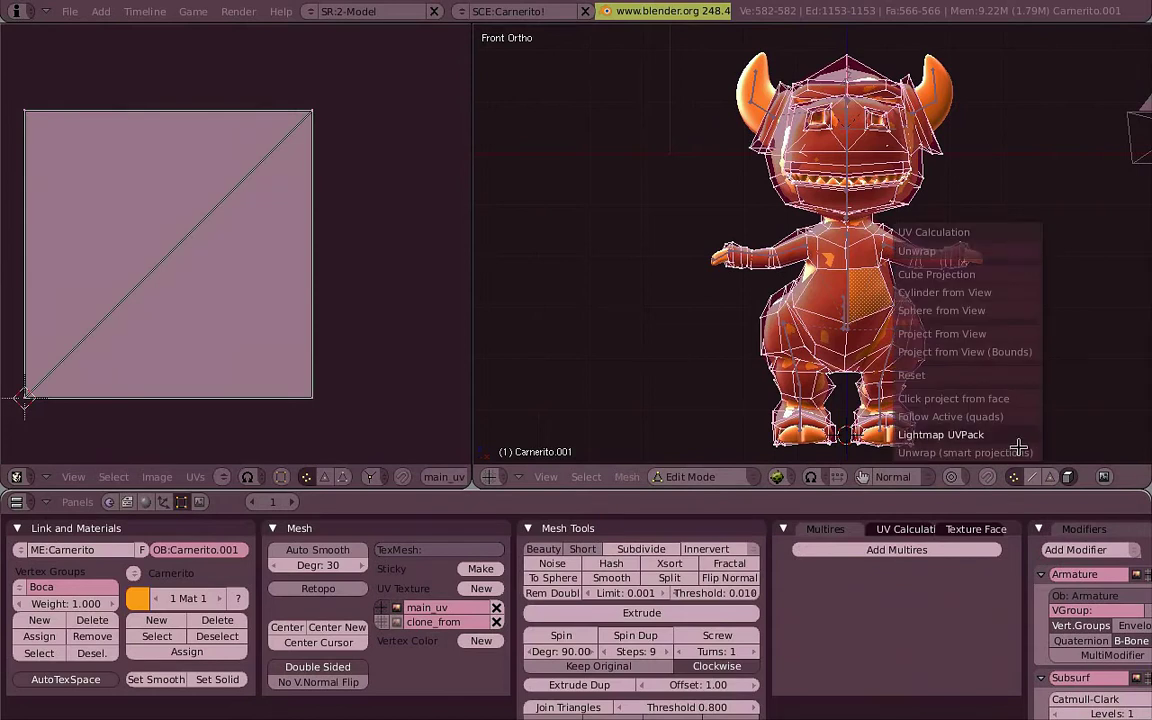
click(1030, 446)
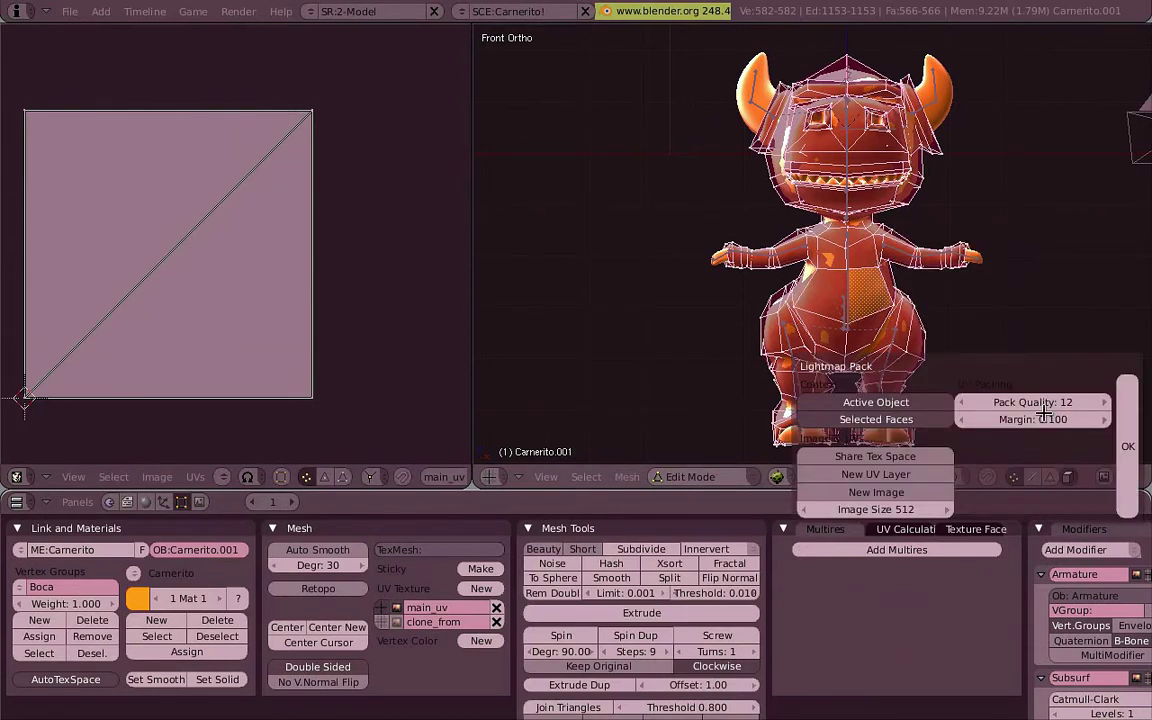
drag(1045, 402, 1100, 402)
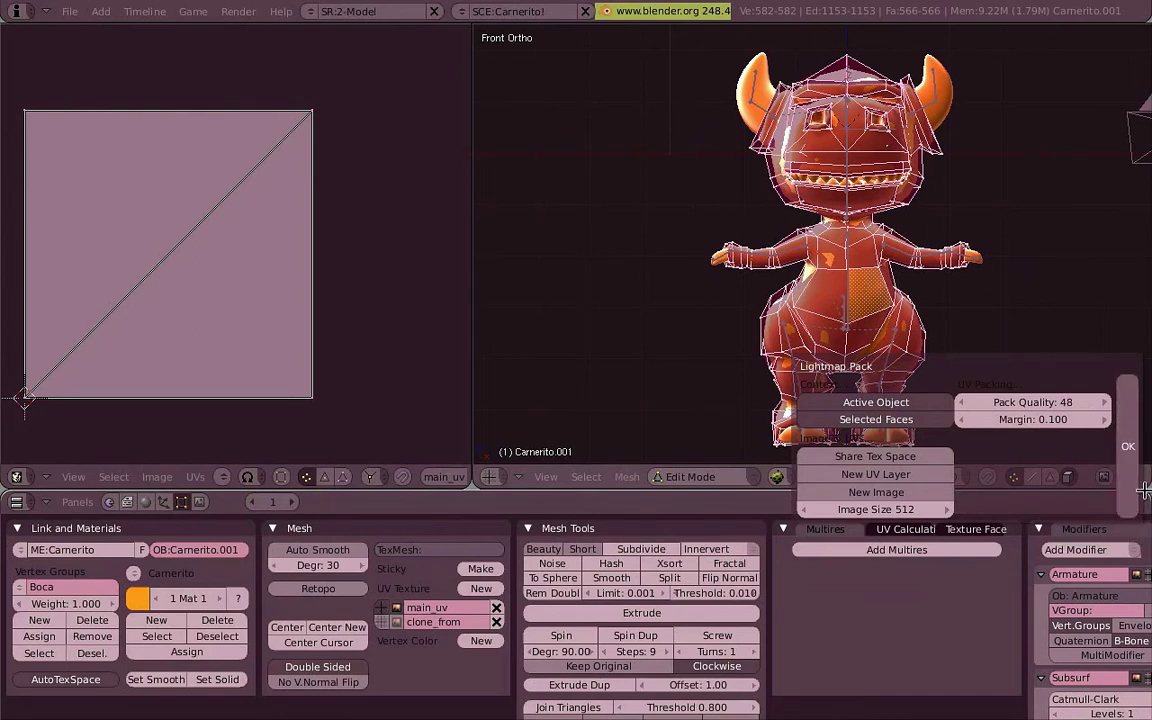
click(1130, 432)
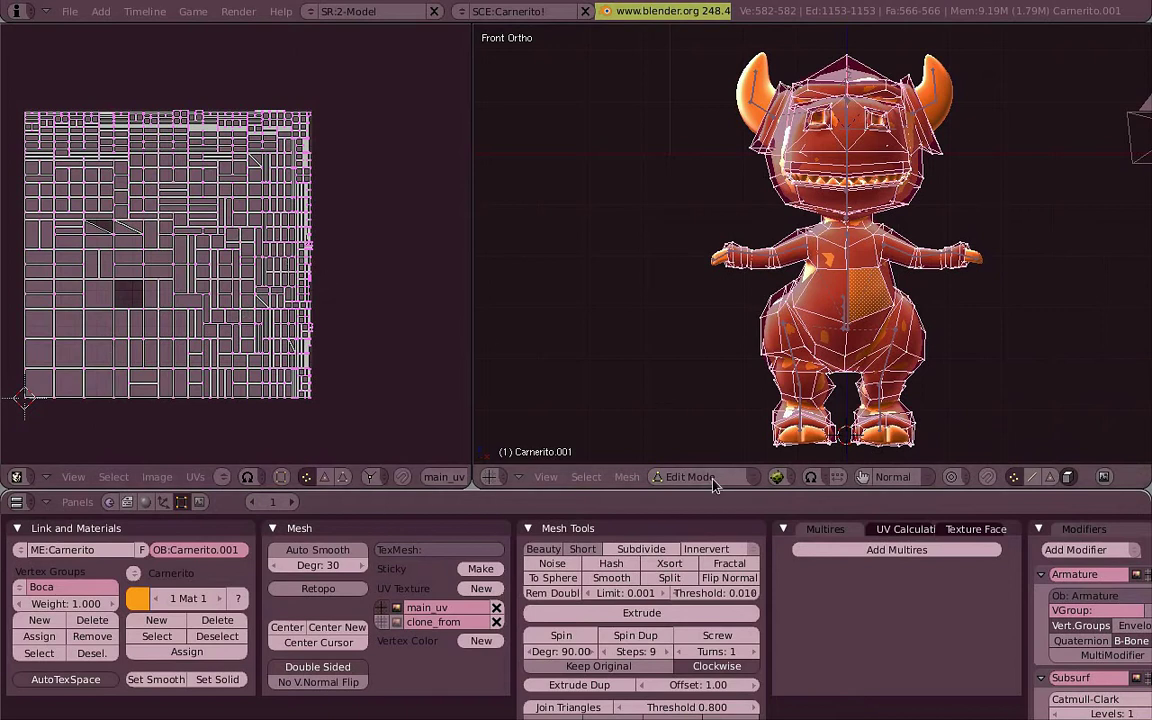
- Enlarge the buttons area so that more of its settings fit
drag(731, 498, 731, 474)
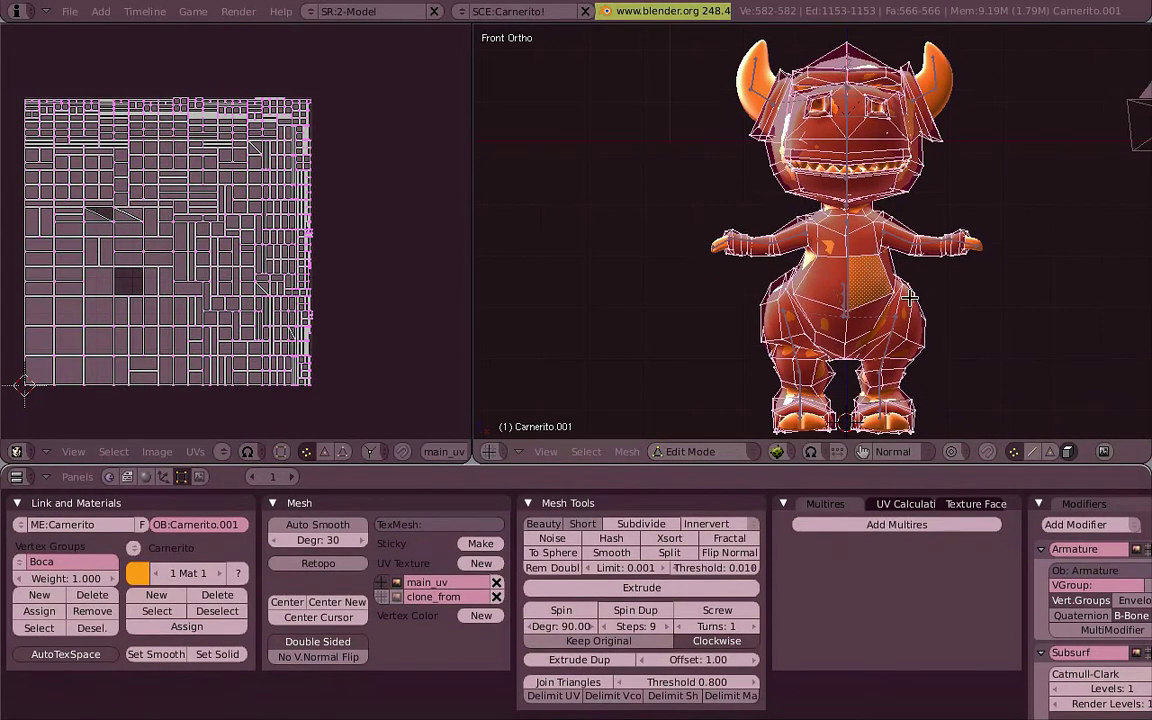
key(Tab)
key(Tab)
key(KP_3)
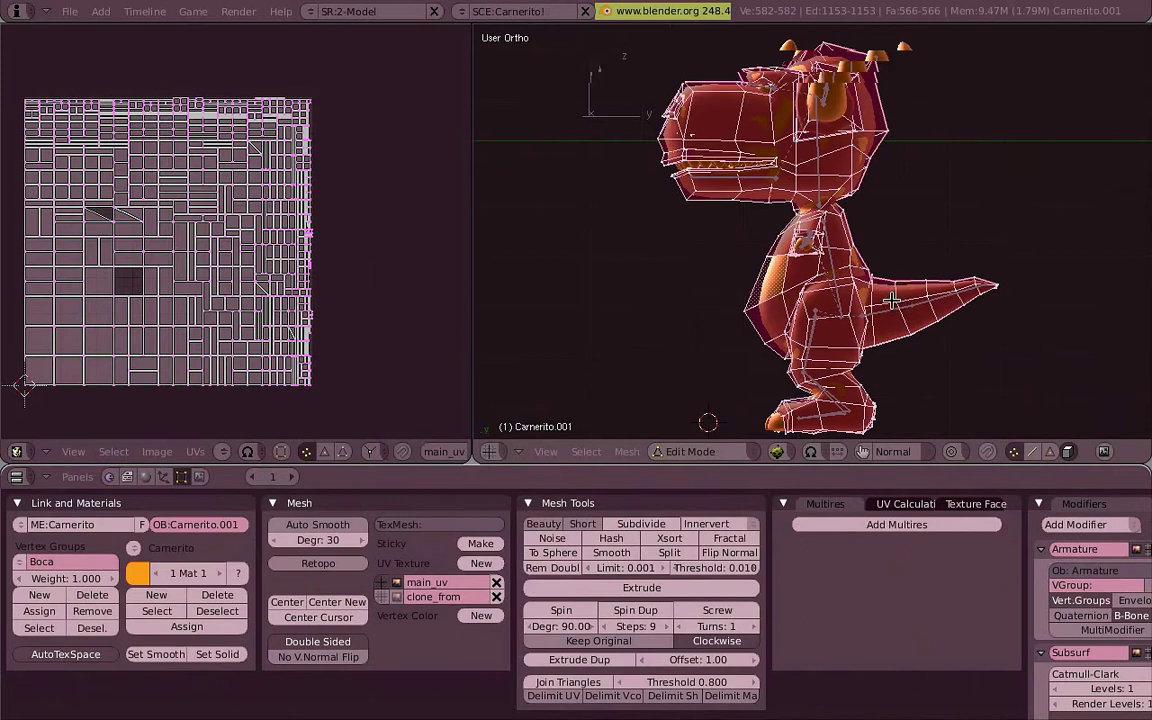
- Start a new image for the unwrapped mesh with a width and height of 2048
click(158, 452)
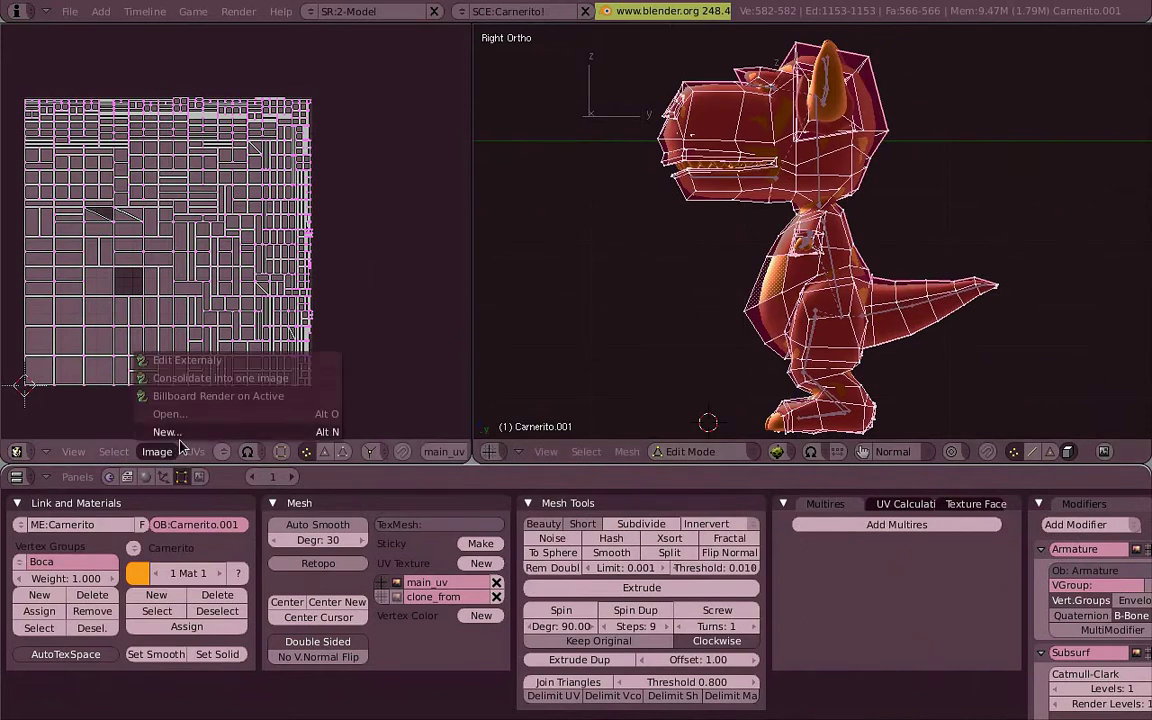
click(176, 434)
click(163, 418)
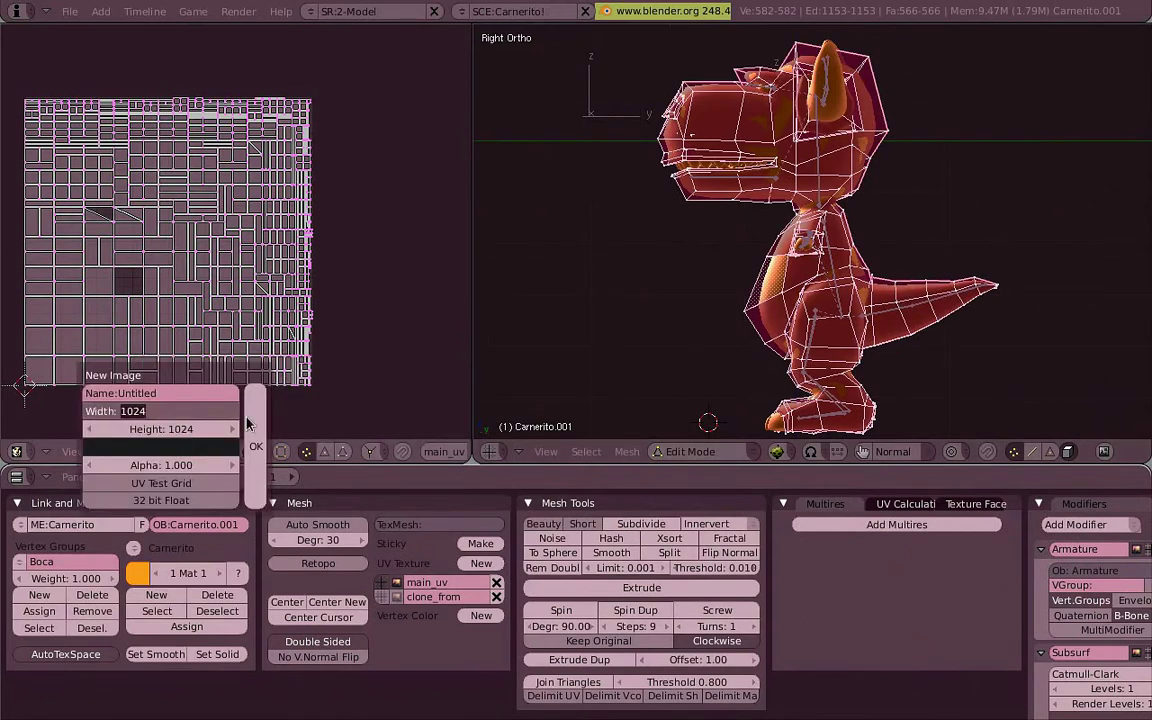
text(2048)
key(Return)
click(155, 430)
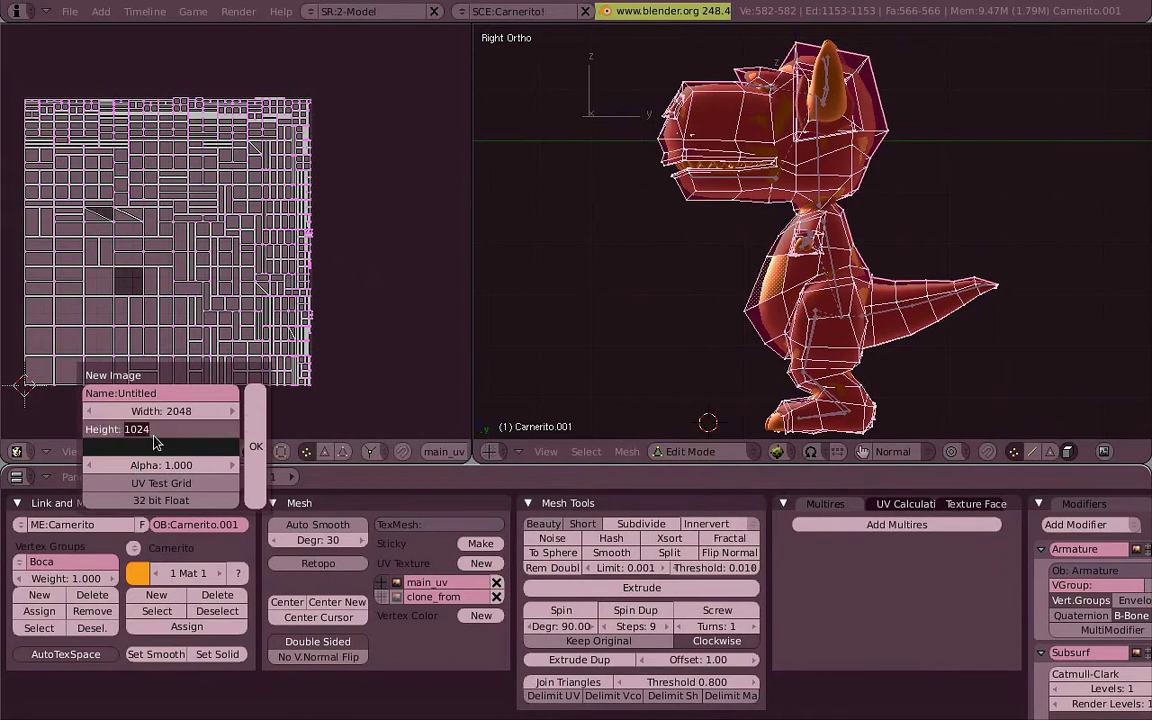
text(2048)
key(Return)
- Name the new image carnerito_nmap, set its fill colour to hex 7f7fff and create it
click(140, 393)
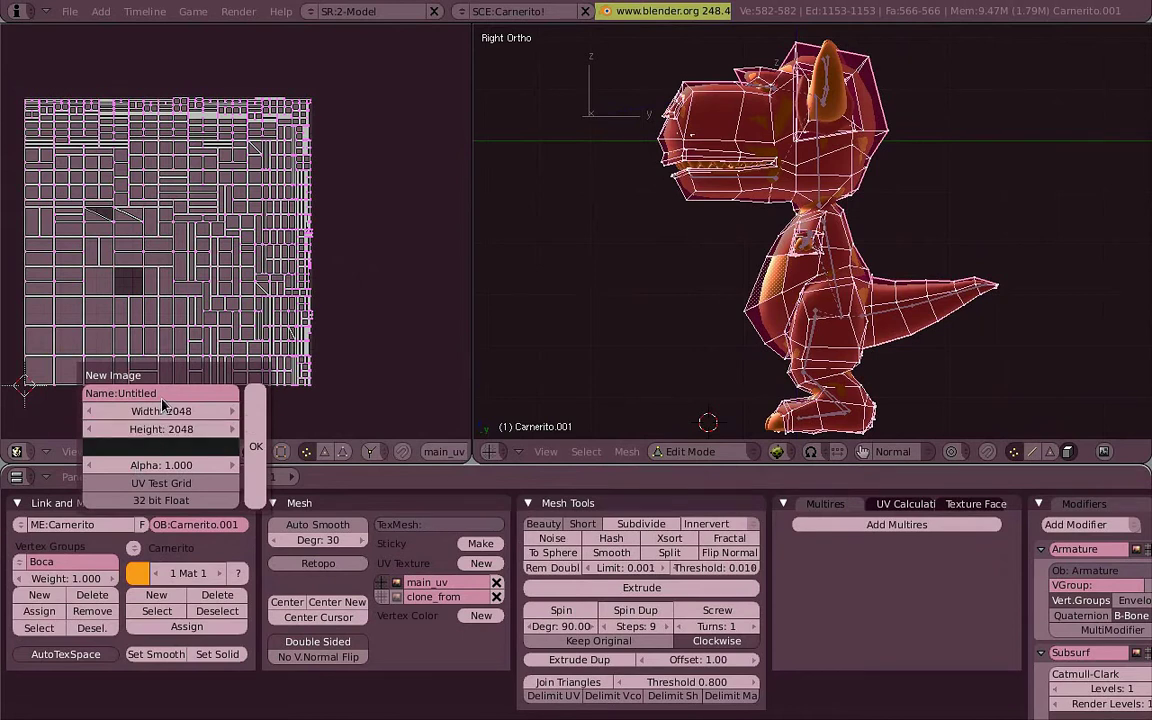
text(carnerito_nmap)
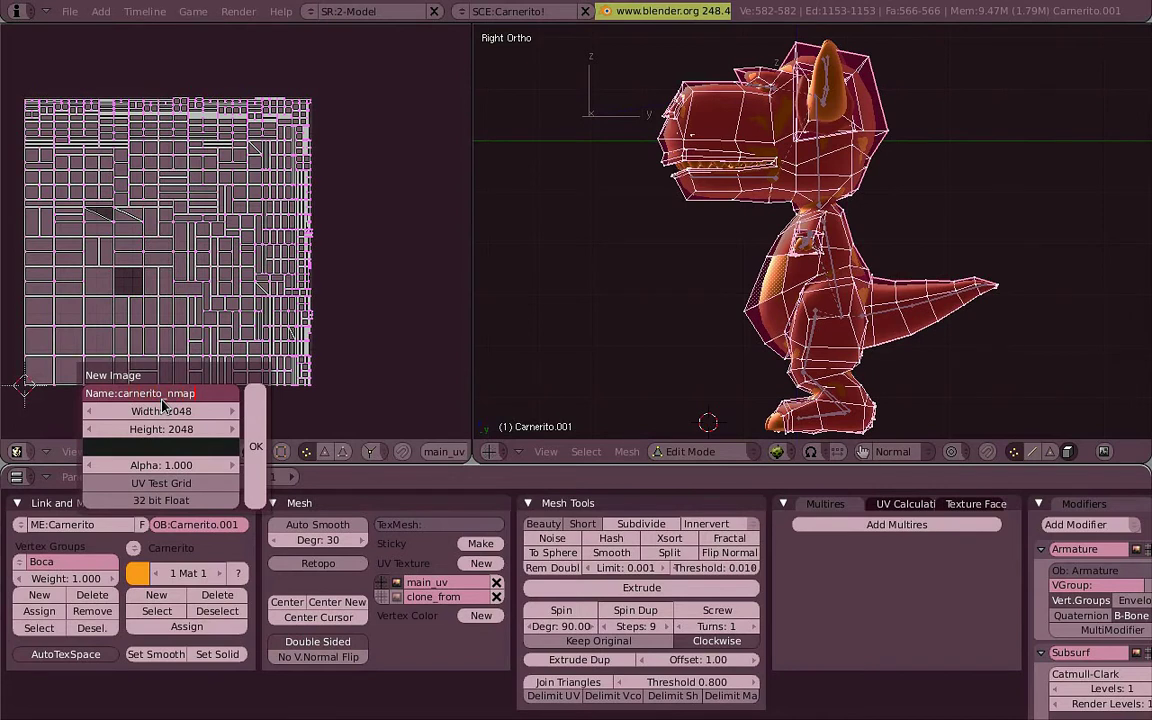
key(Return)
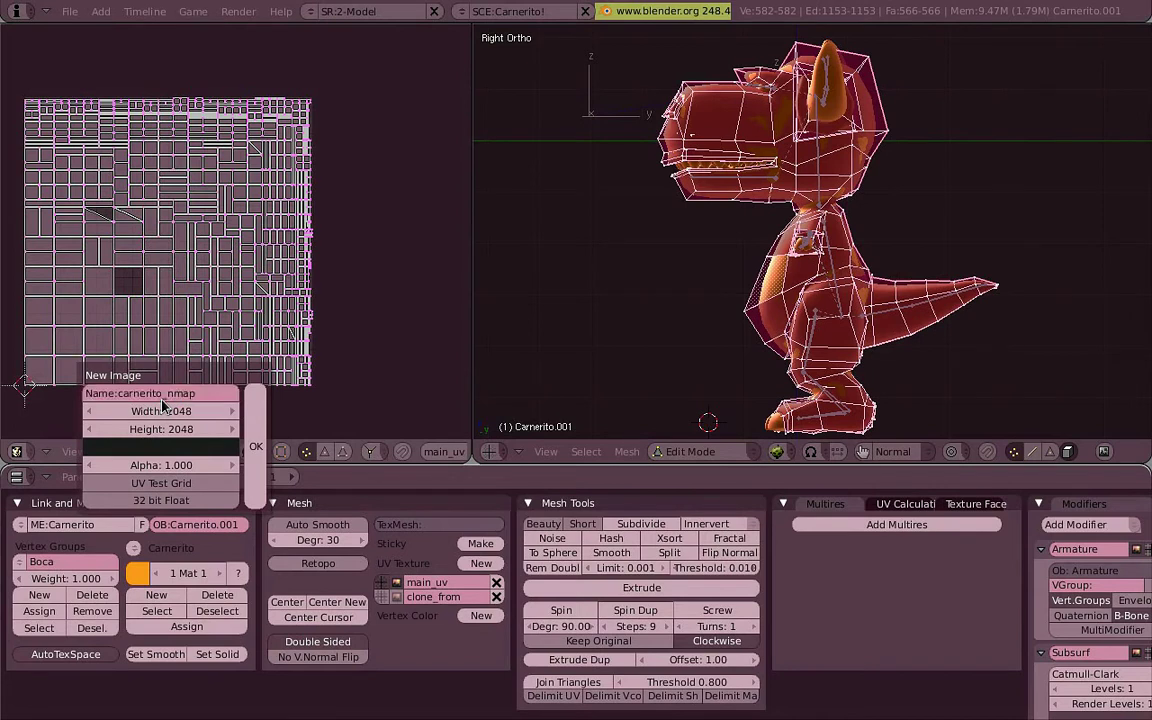
click(194, 450)
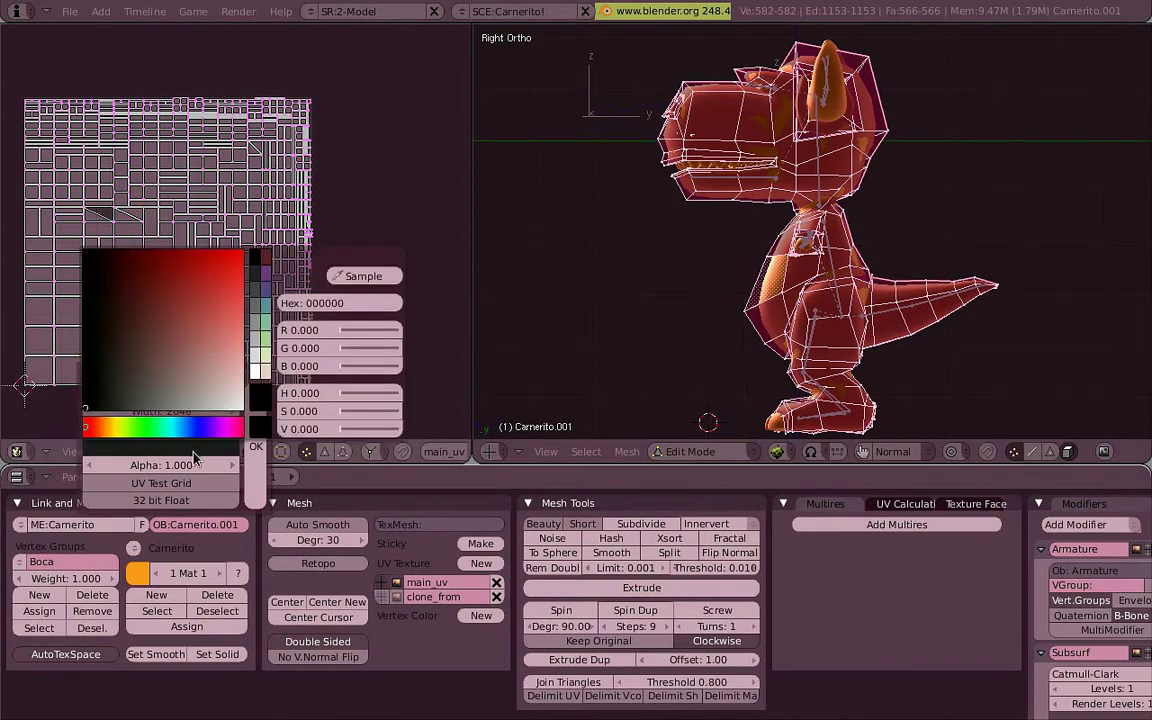
click(334, 311)
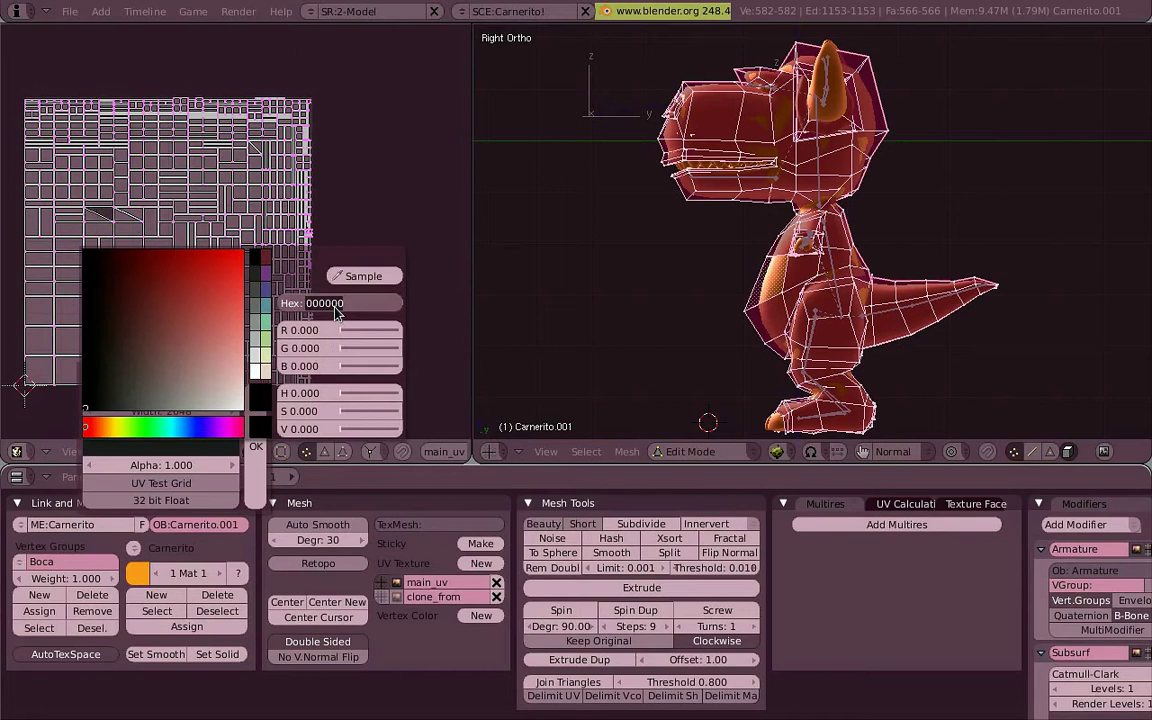
text(7f7fff)
key(Return)
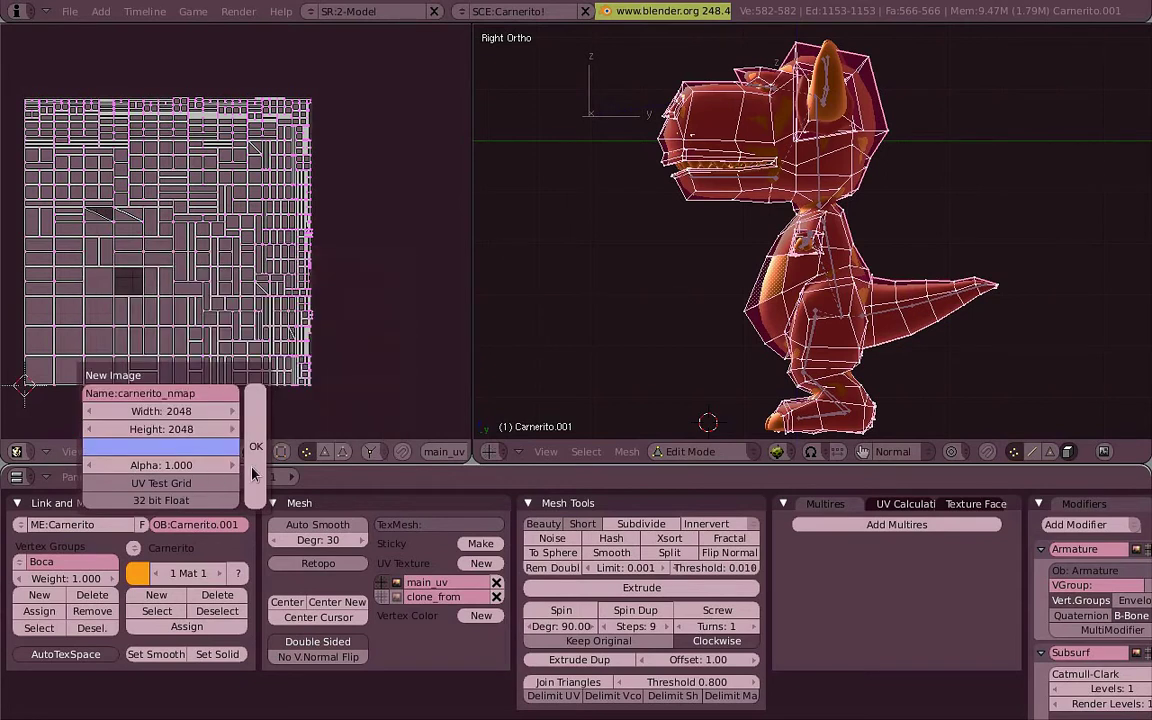
click(253, 473)
scroll(350, 365, down, 6)
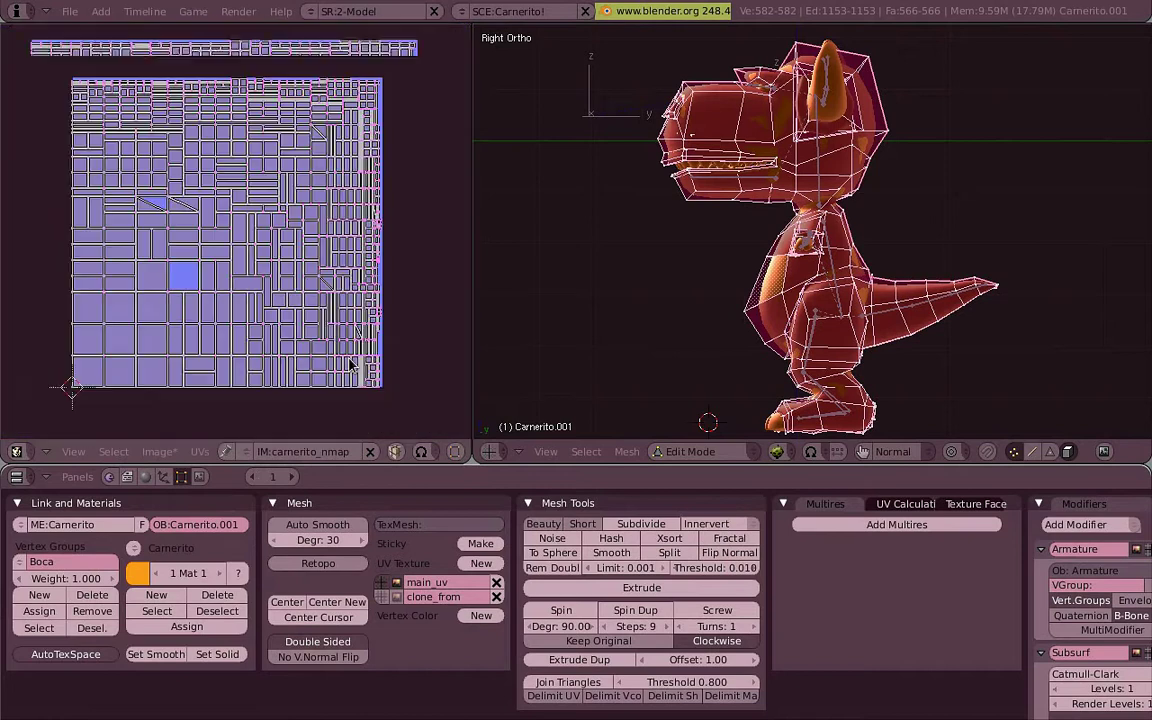
- Save the new image as carnerito_nmap.png in the project's textures folder
click(159, 451)
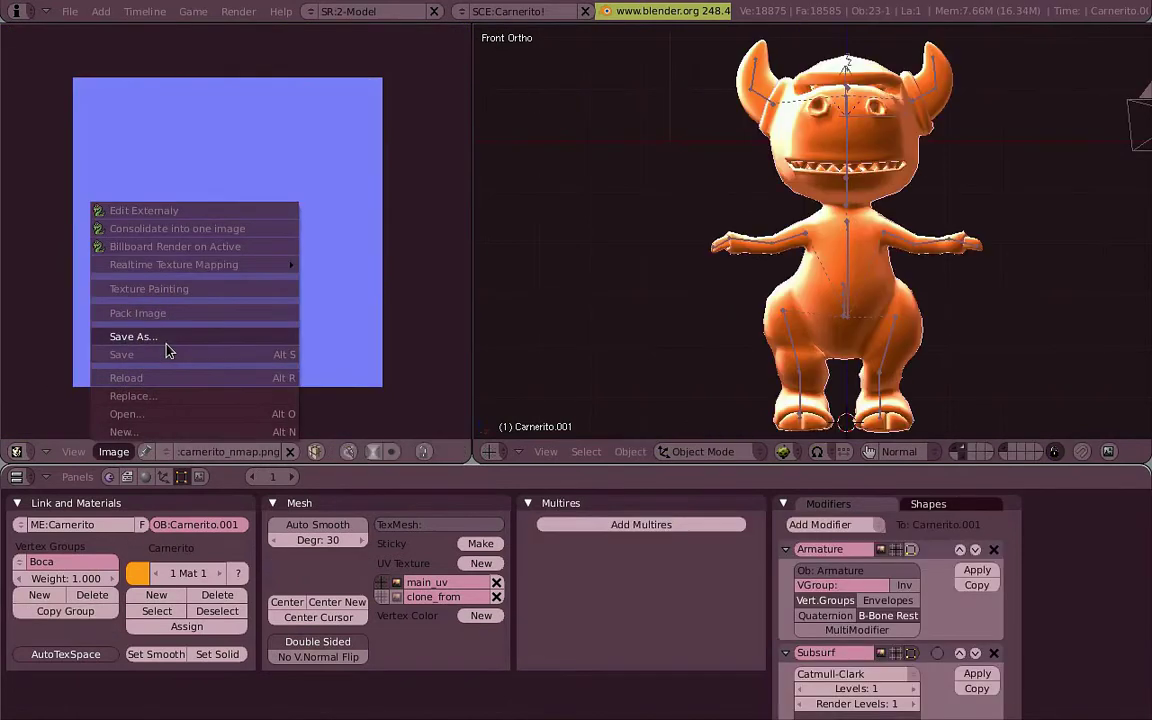
click(180, 336)
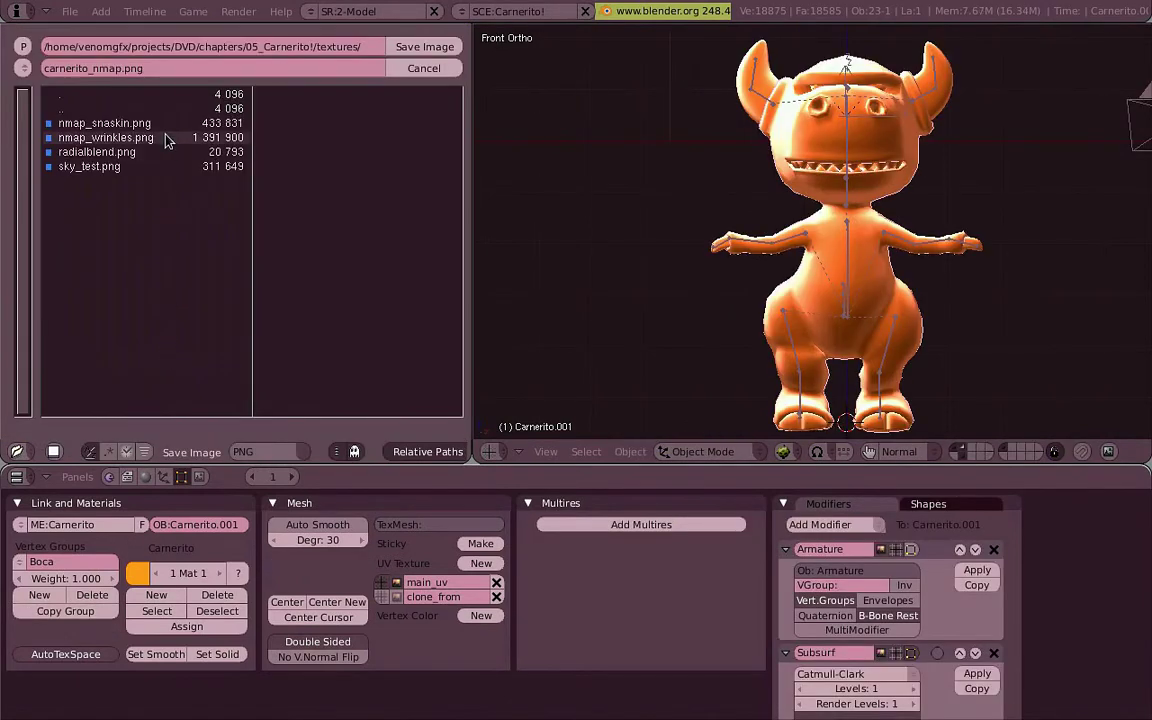
click(457, 58)
- Make clone_from the active UV layer and enter Edit Mode on the mesh
key(Tab)
key(Tab)
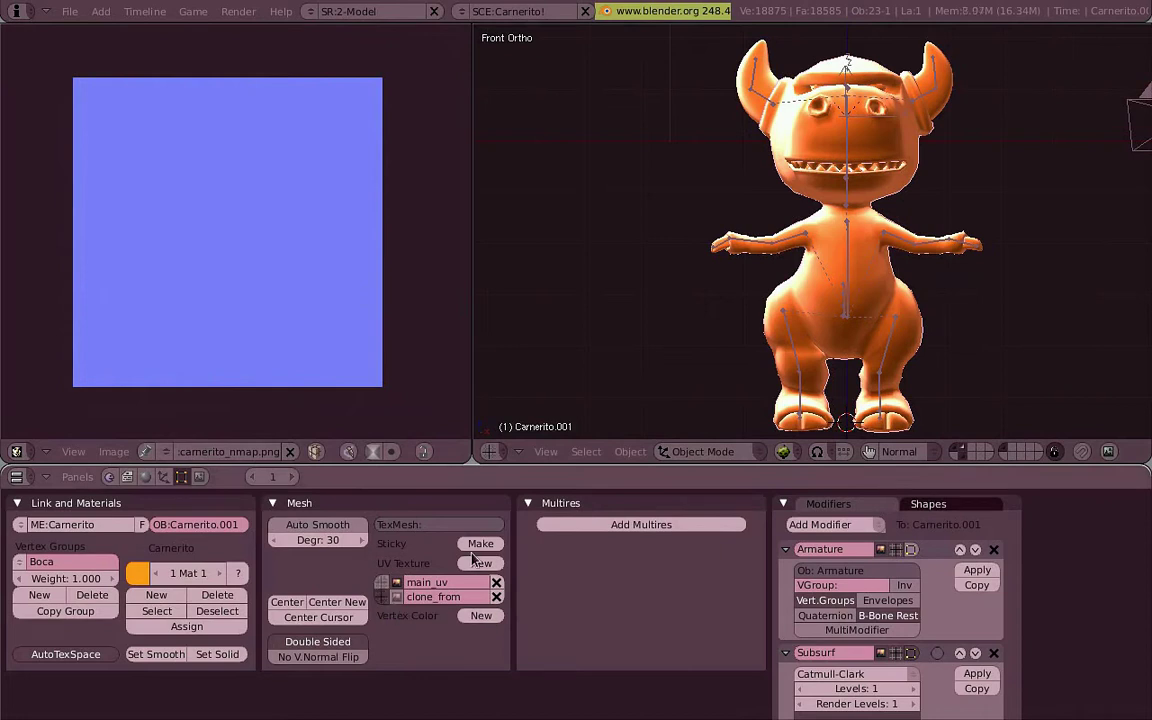
key(KP_3)
scroll(866, 239, up, 8)
key(Tab)
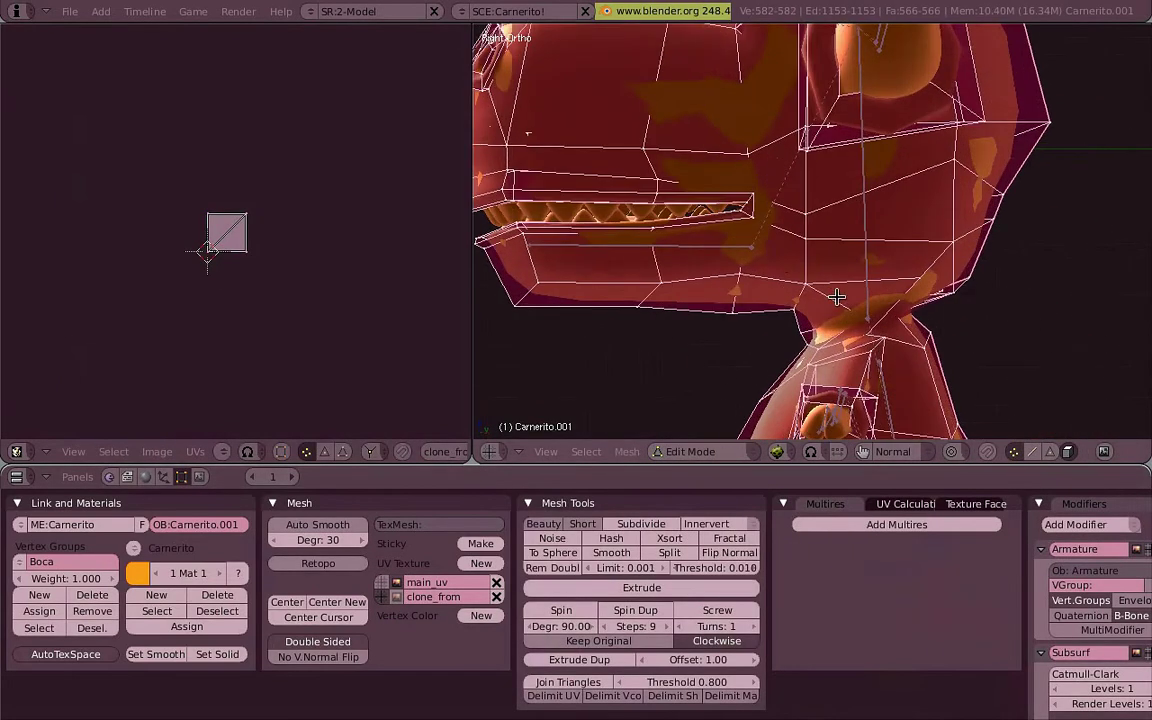
- Switch the mesh to face selection mode and deselect all of its faces
middle_drag(837, 296, 912, 250)
key(KP_1)
shift+middle_drag(970, 350, 927, 217)
key(KP_3)
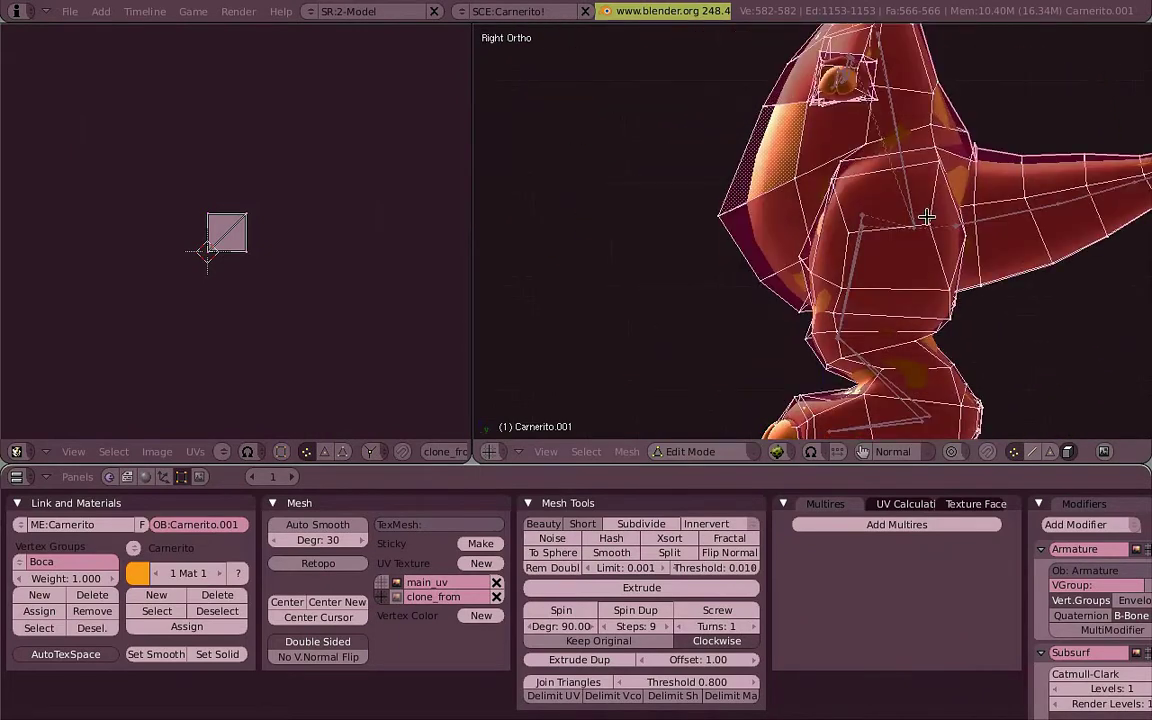
shift+middle_drag(999, 229, 1022, 355)
key(KP_1)
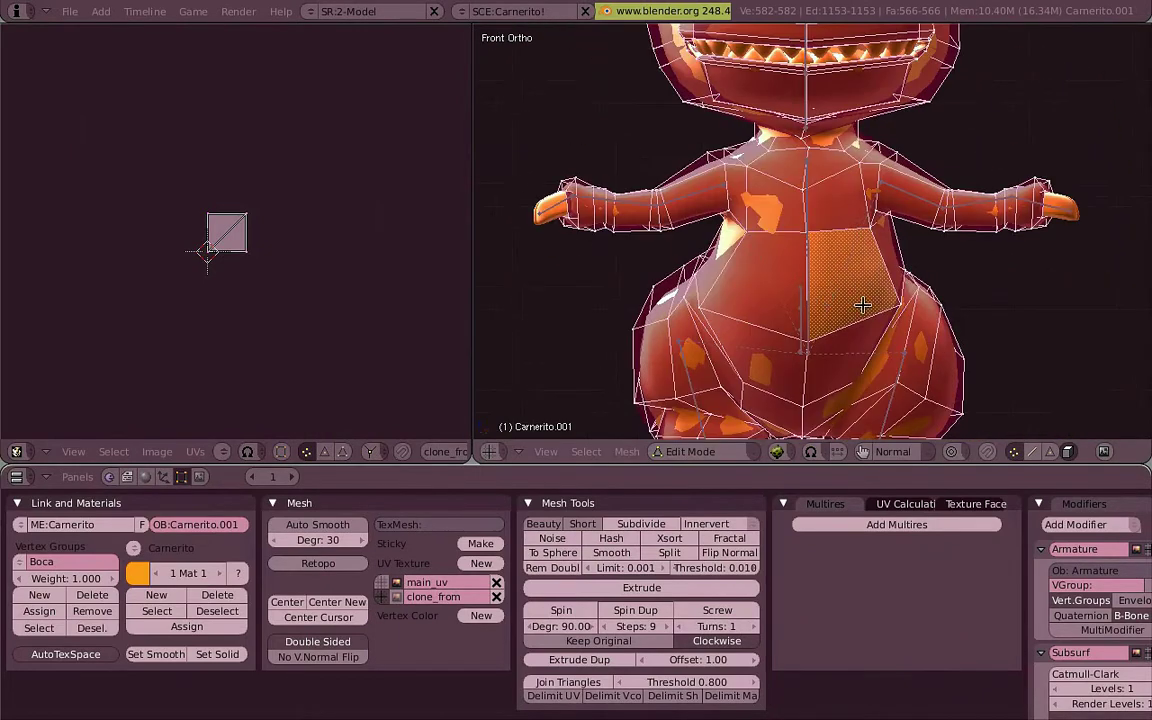
key(ctrl+Tab)
click(877, 364)
key(a)
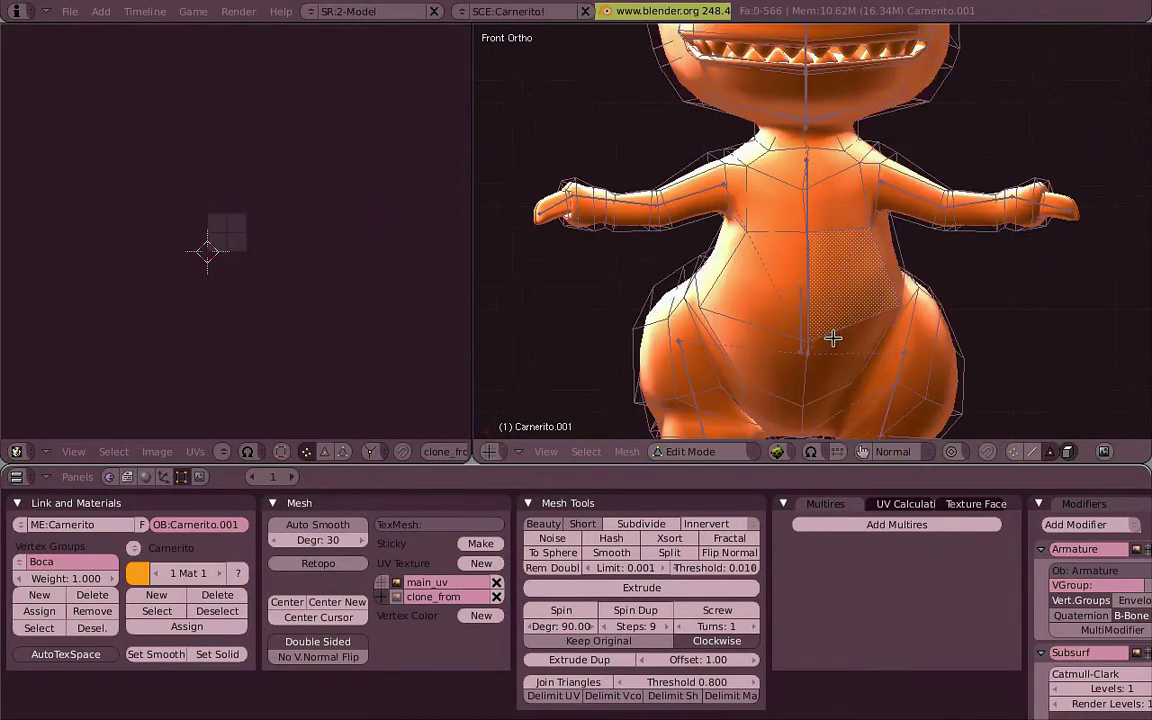
- Enable the Subsurf modifier's editing cage so the mesh cage follows the smoothed surface in Edit Mode
middle_drag(1042, 530, 751, 578)
click(900, 653)
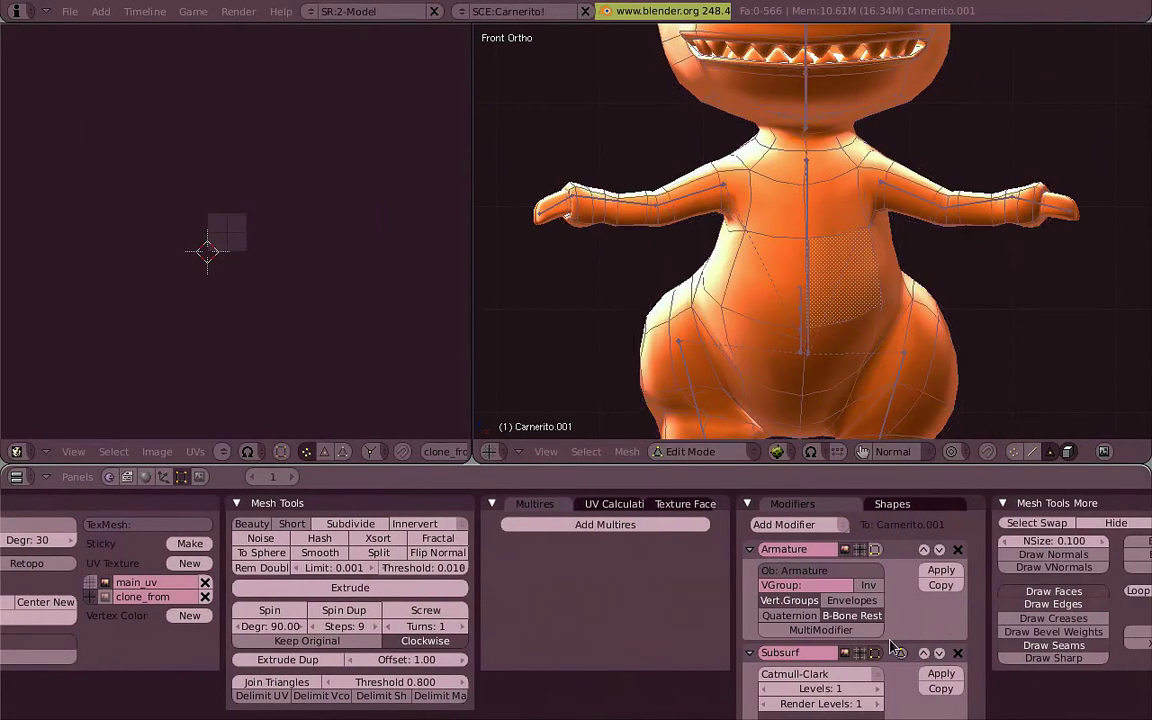
scroll(897, 648, left, 5)
- Circle-select the front faces of the torso from the neck down to the lower belly
key(b)
key(b)
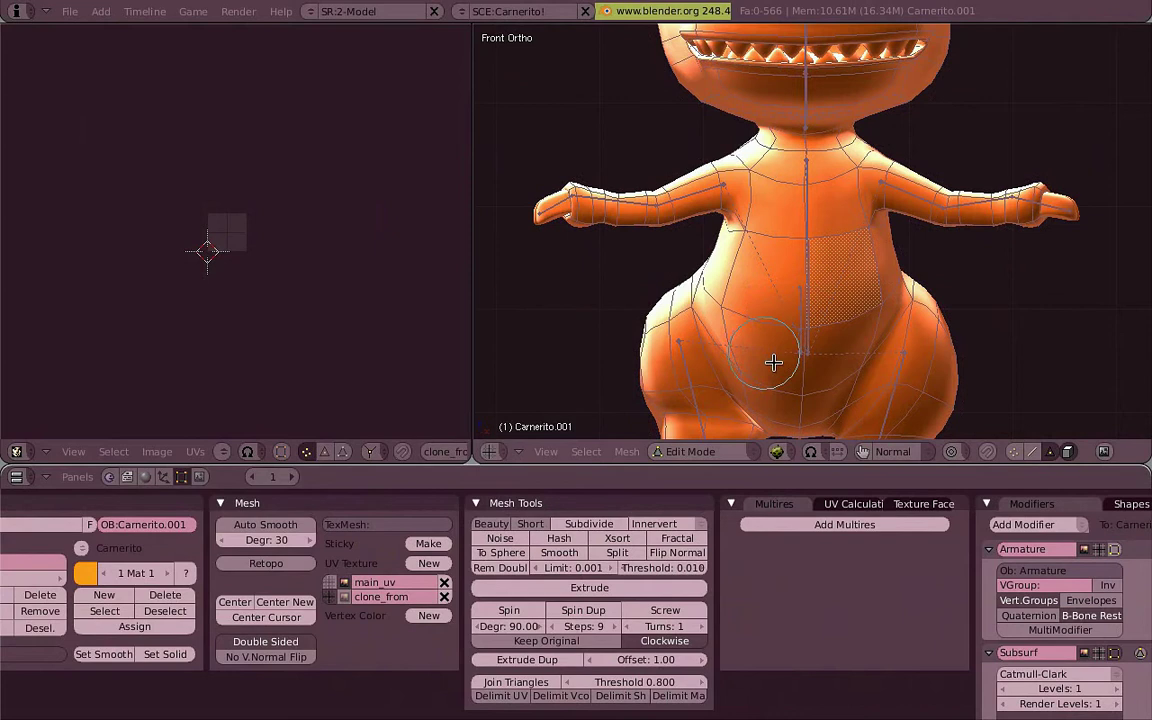
mouse_move(773, 362)
mouse_down()
mouse_move(792, 265)
mouse_move(784, 199)
mouse_move(819, 187)
mouse_move(856, 283)
mouse_move(827, 388)
mouse_move(795, 396)
mouse_move(769, 325)
mouse_up()
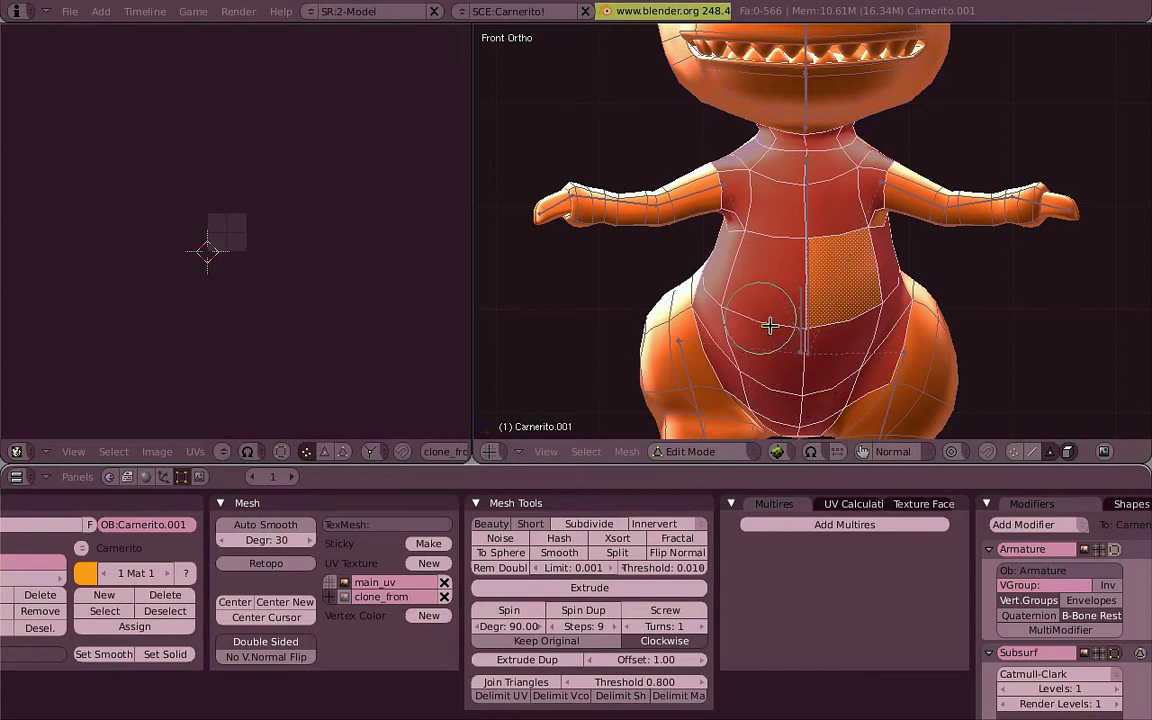
right_click(805, 188)
scroll(884, 256, down, 2)
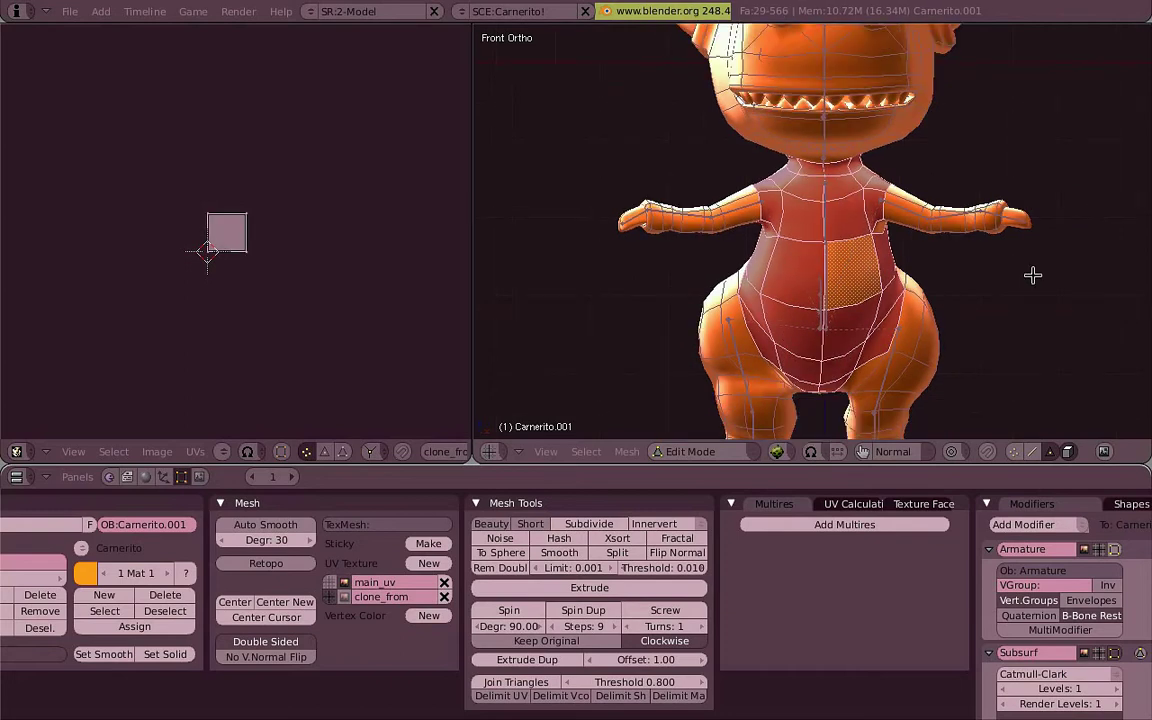
- Unwrap the selected torso faces into the clone_from UV layer
key(u)
key(u)
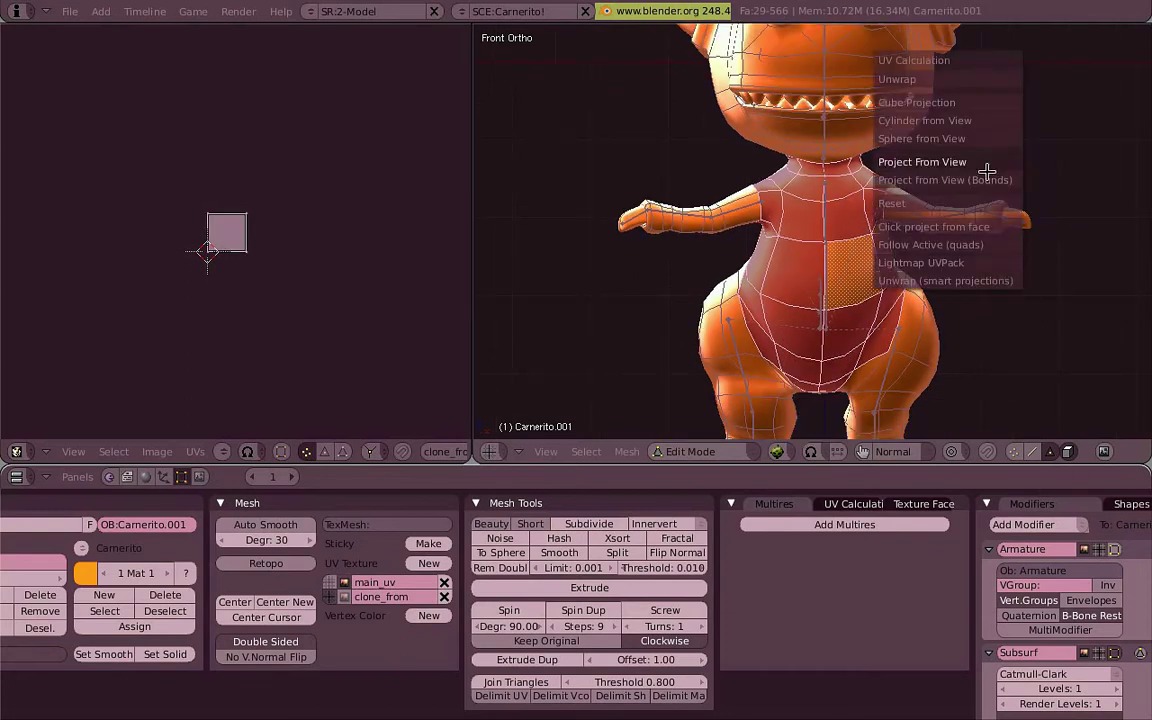
click(975, 80)
scroll(309, 275, up, 4)
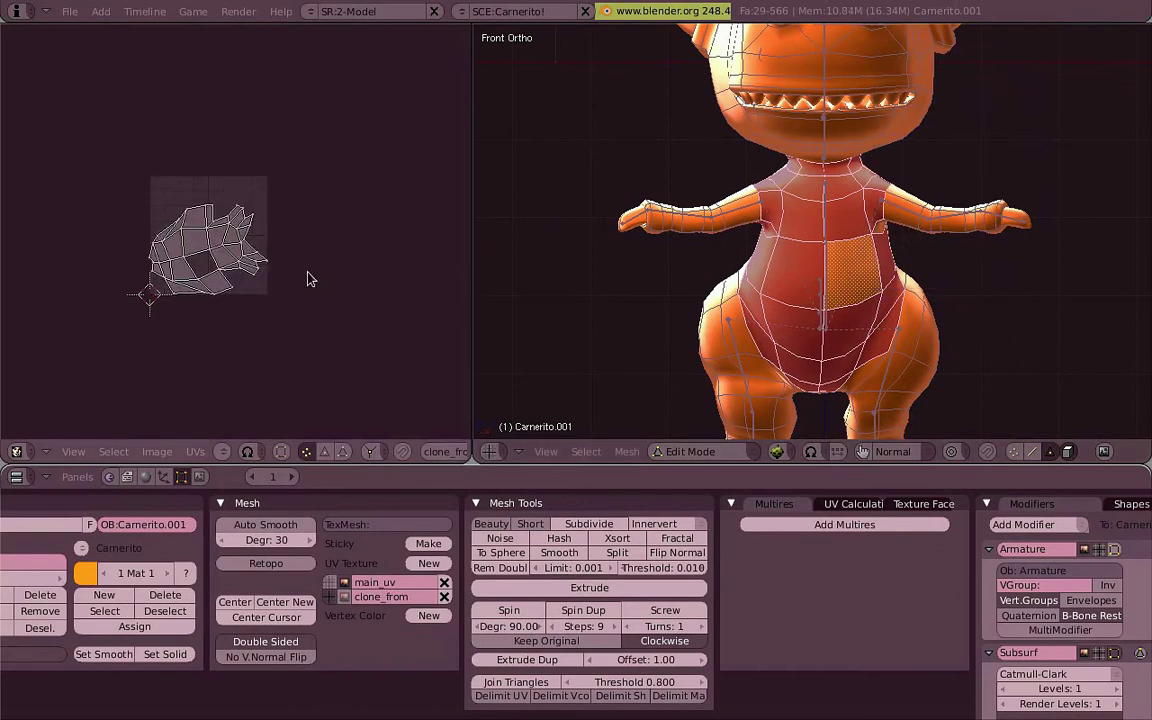
- Load nmap_snaskin.png onto the selected torso faces, then leave Edit Mode and show the model in textured shading
click(157, 452)
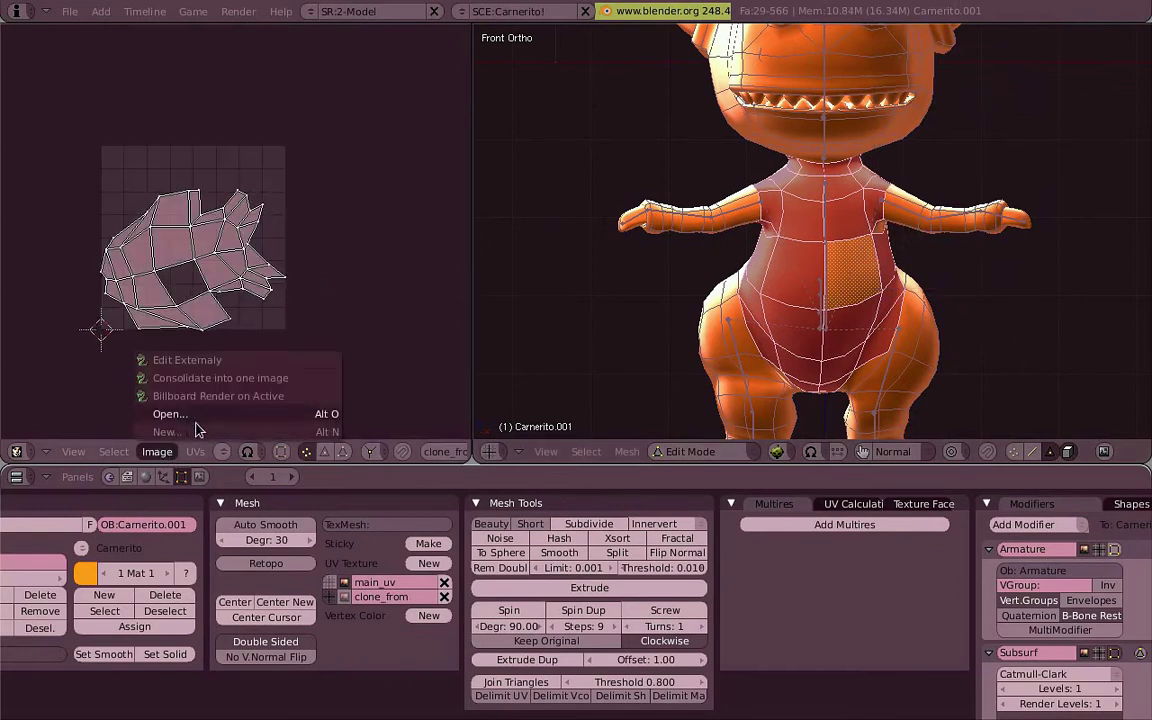
click(190, 414)
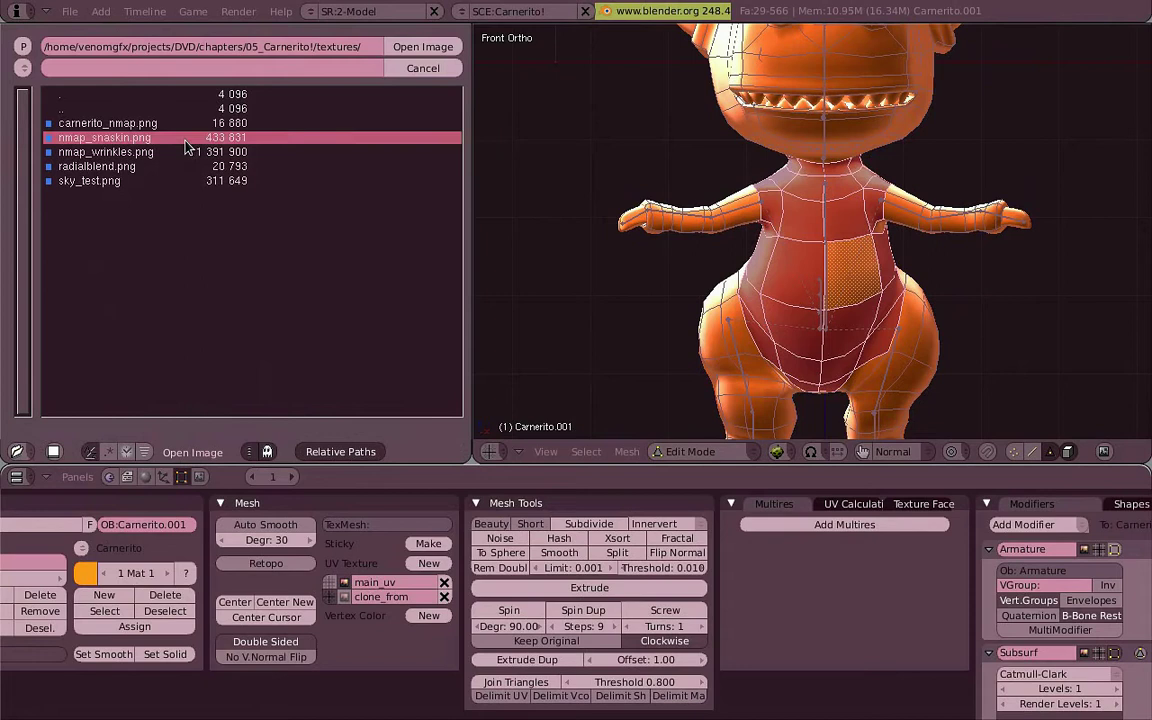
click(259, 135)
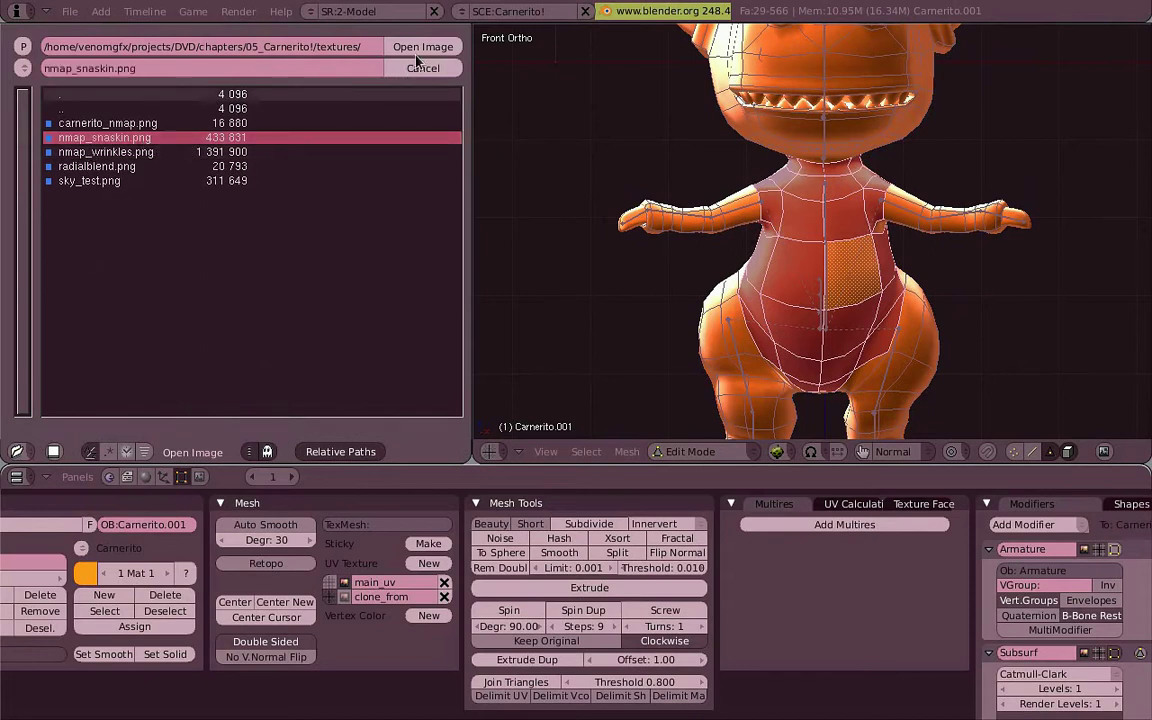
click(425, 48)
key(Tab)
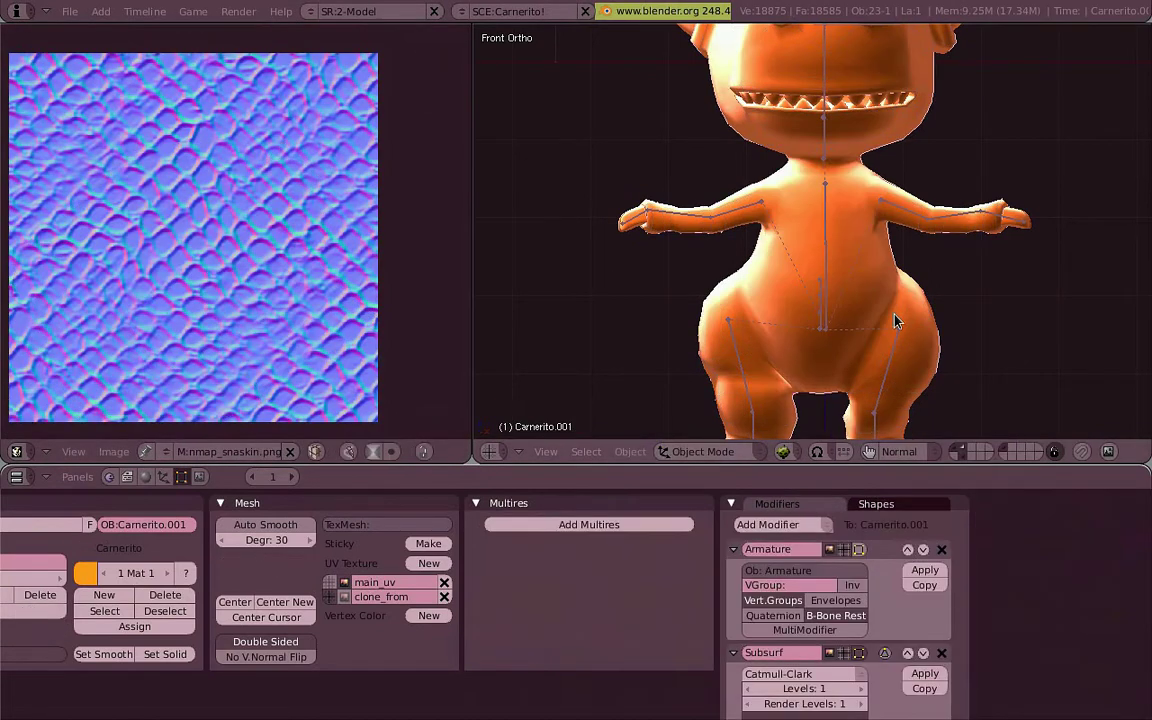
key(alt+z)
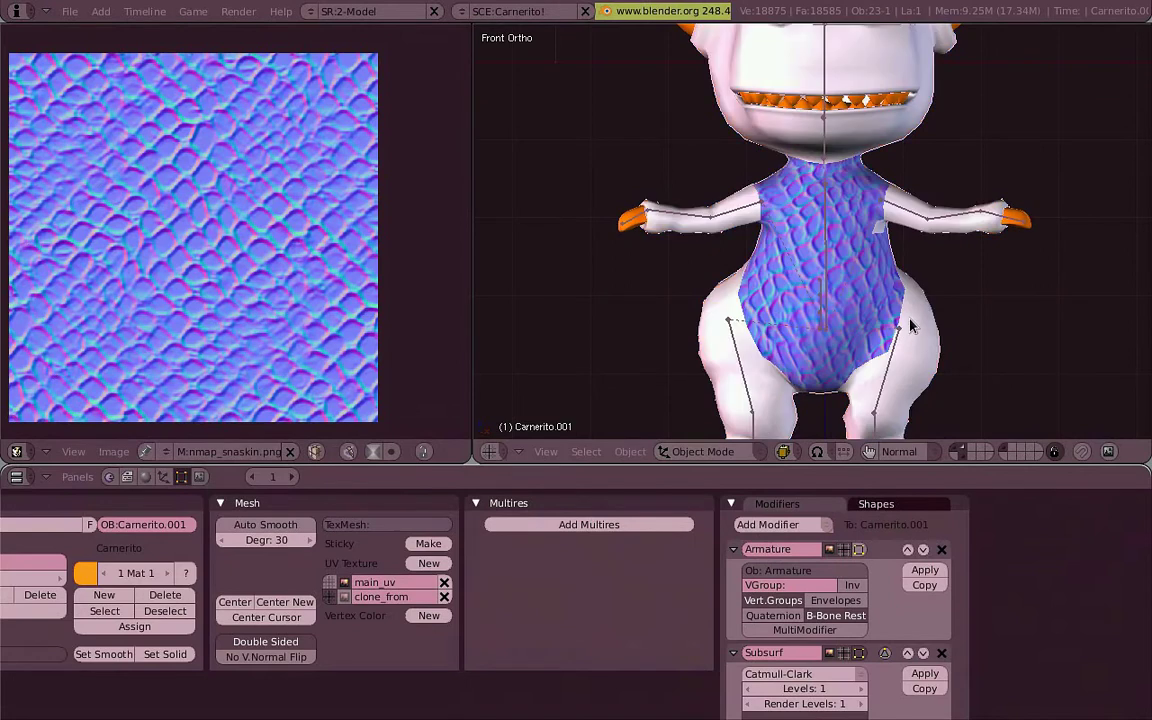
- Enlarge and reposition the torso's clone_from UVs over the snake-skin image, then return to Object Mode with shaded display
key(Tab)
scroll(905, 330, up, 4)
scroll(366, 317, down, 1)
scroll(366, 317, down, 2)
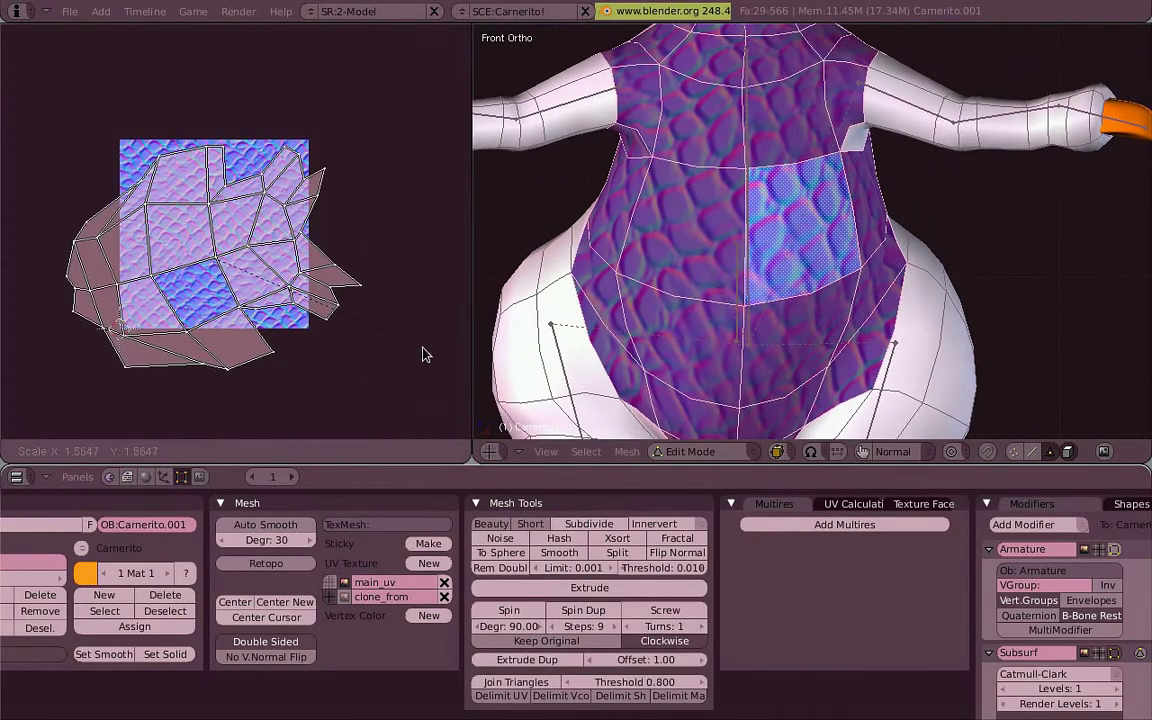
scroll(408, 455, right, 5)
scroll(408, 455, right, 3)
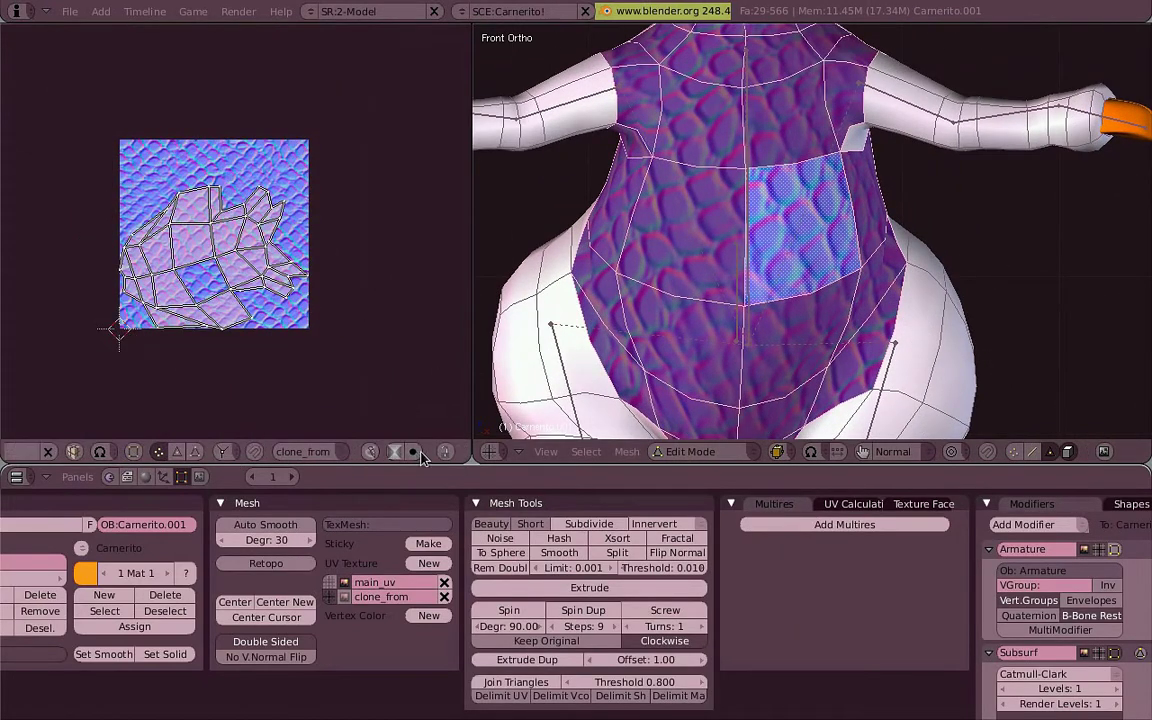
key(s)
click(427, 360)
key(g)
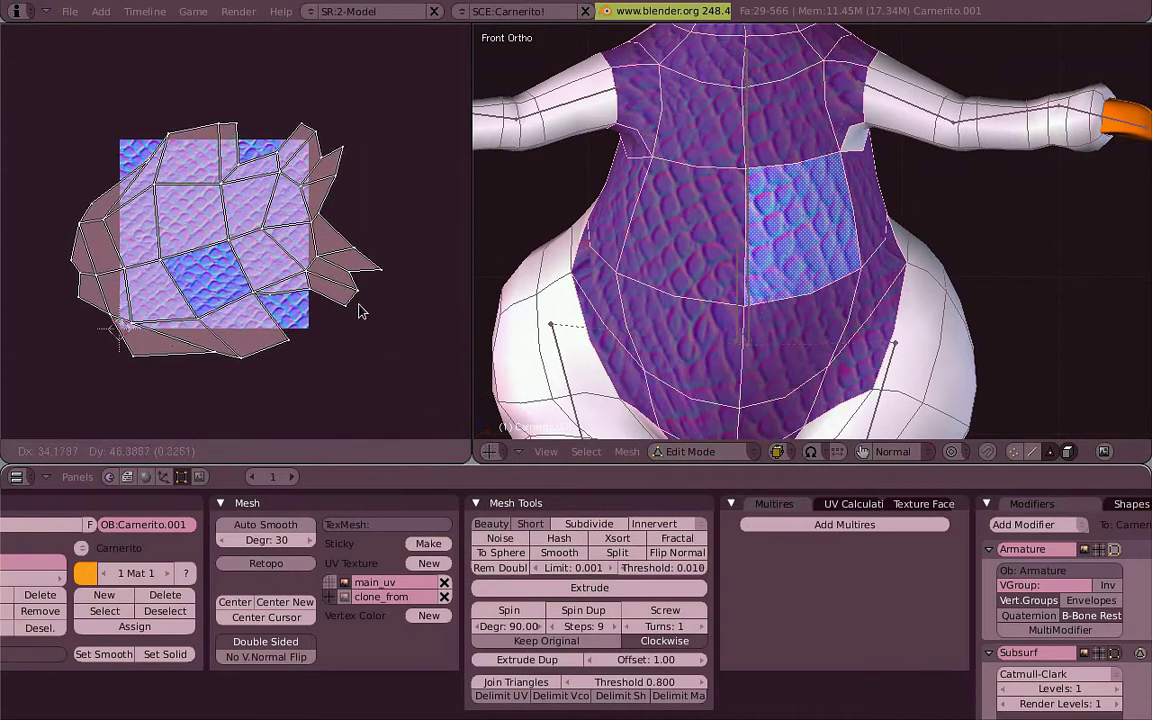
click(344, 297)
key(Tab)
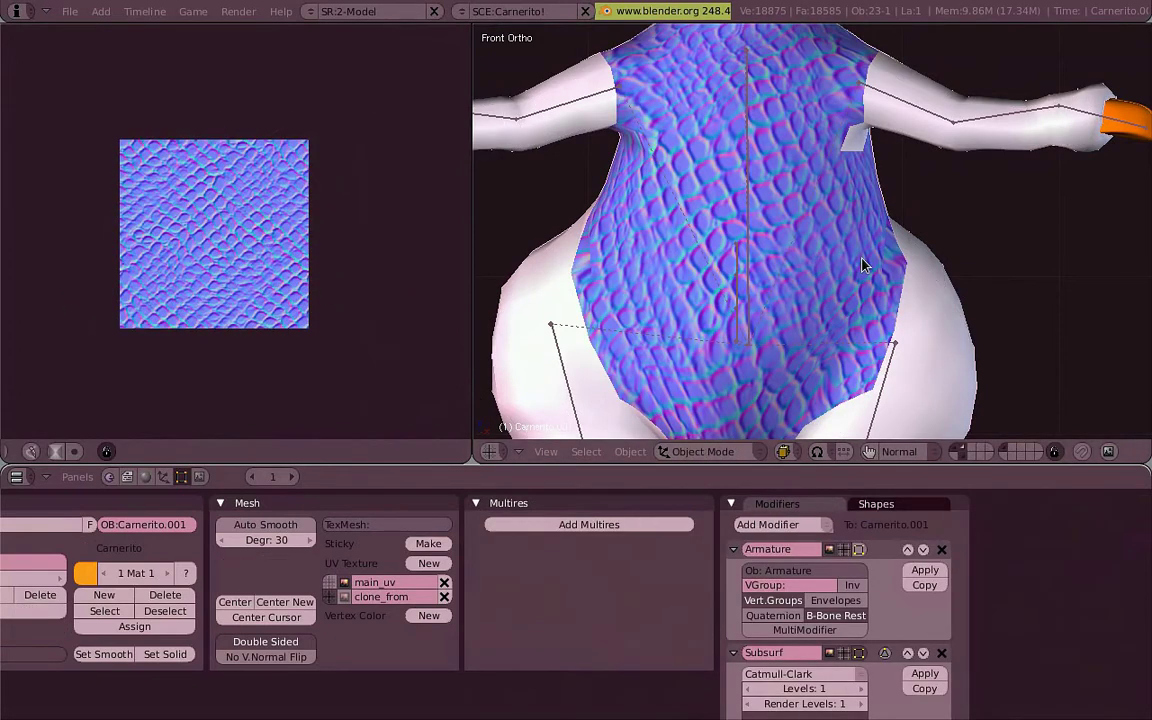
key(alt+z)
key(shift+z)
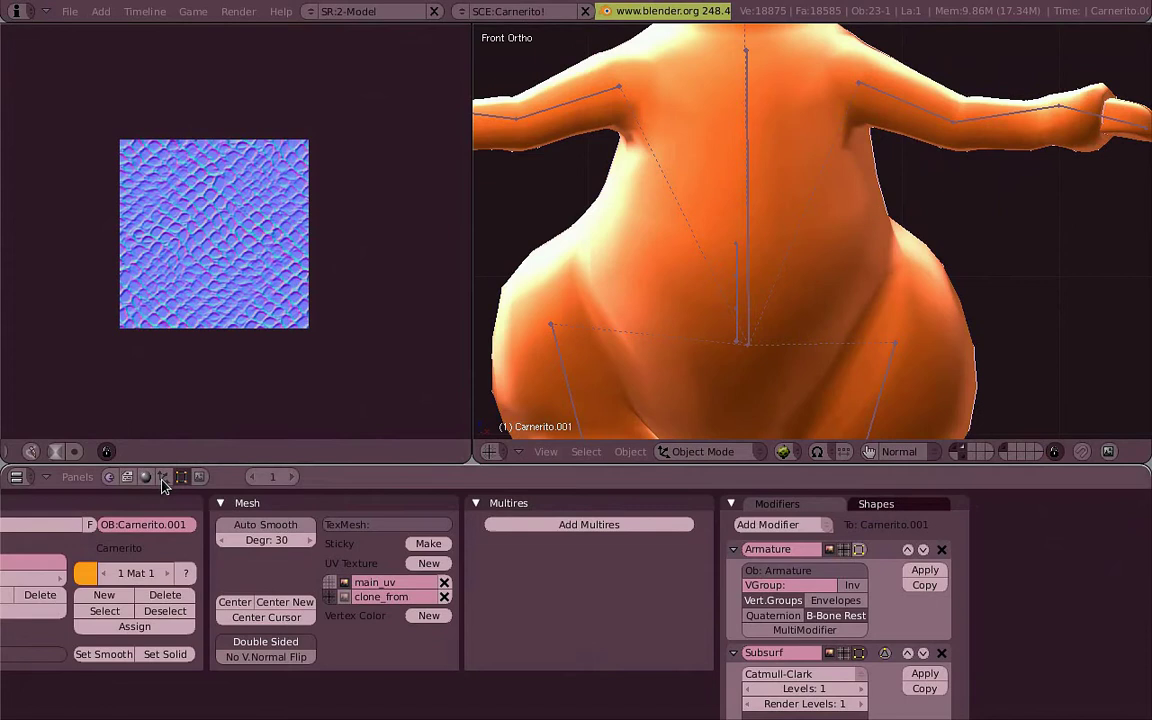
- Add a new texture to the character's material and place it in the first slot, above the radialblend texture
click(146, 477)
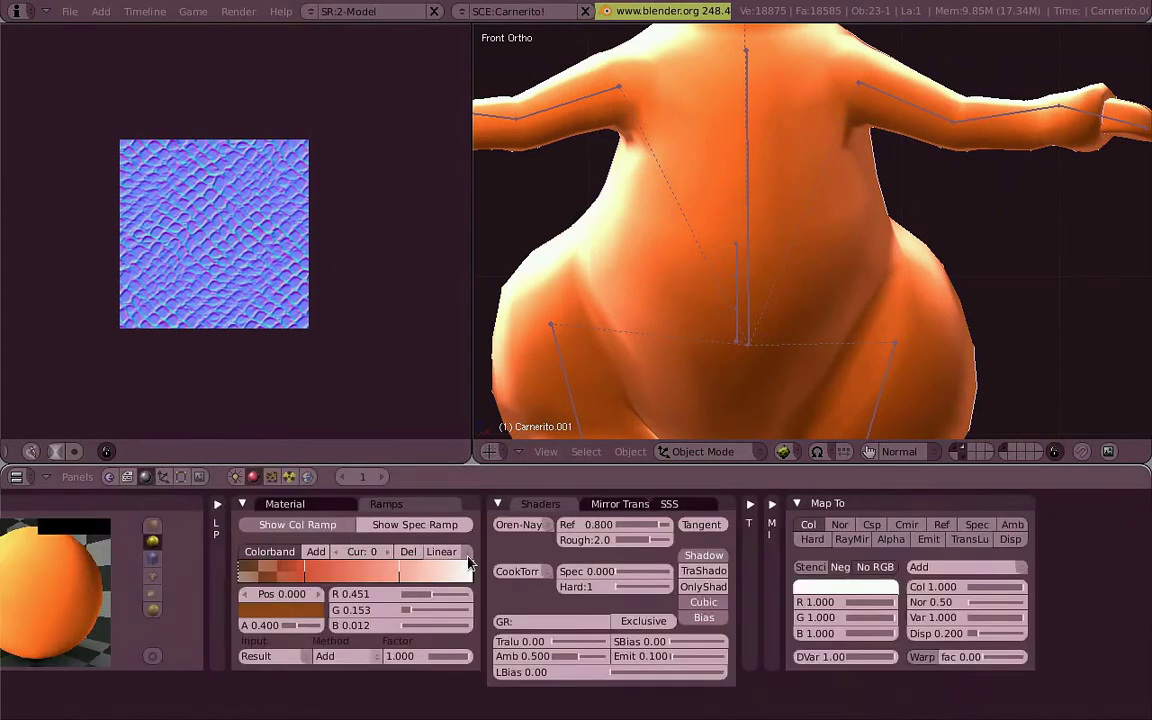
click(757, 507)
click(965, 567)
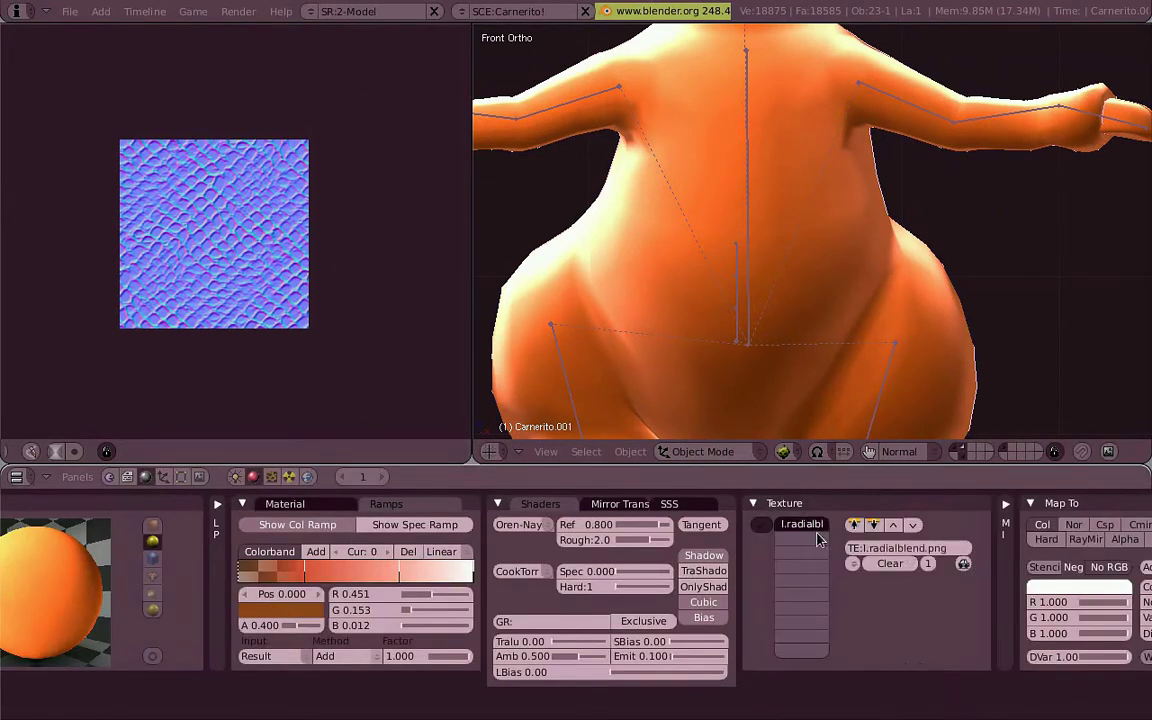
click(817, 537)
click(881, 547)
click(803, 526)
click(913, 527)
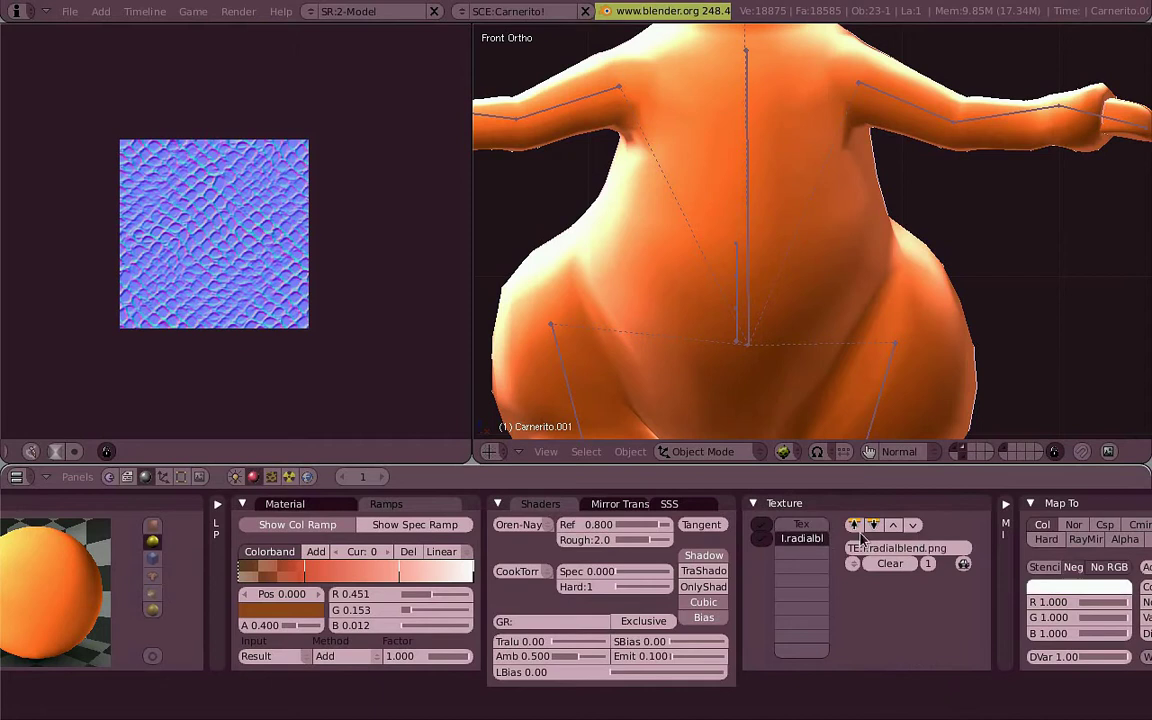
click(810, 526)
- Set the new texture's type to Image and assign carnerito_nmap.png to it
click(275, 477)
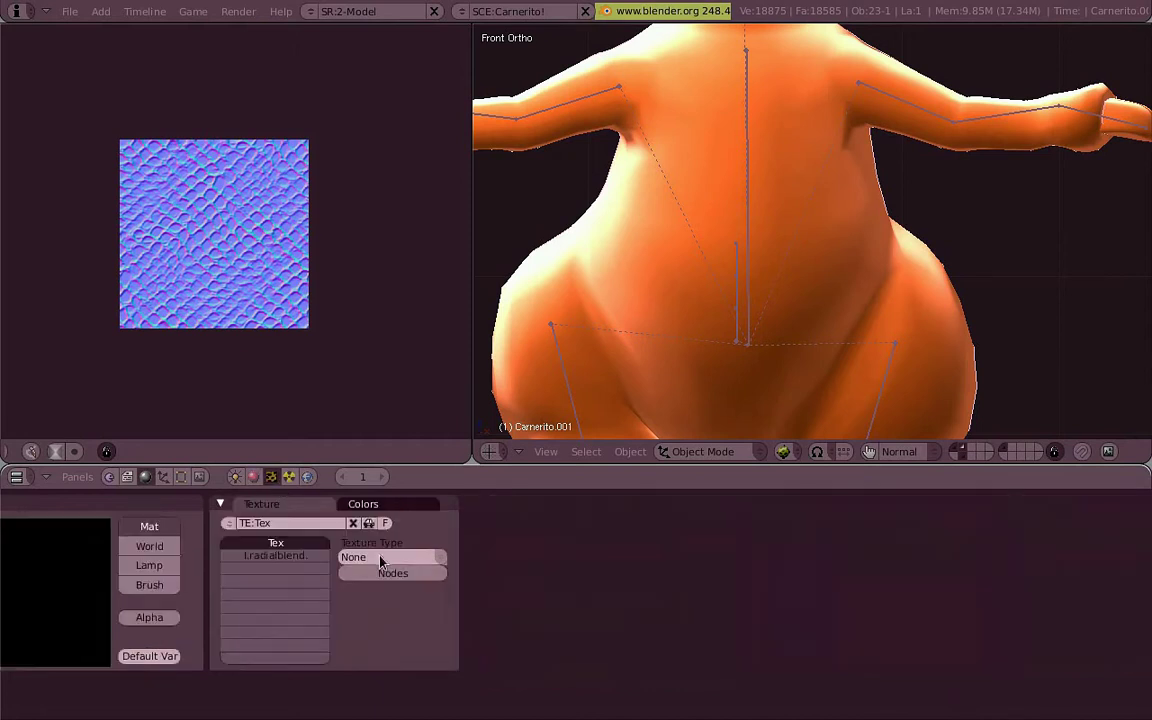
click(380, 558)
click(395, 525)
click(738, 544)
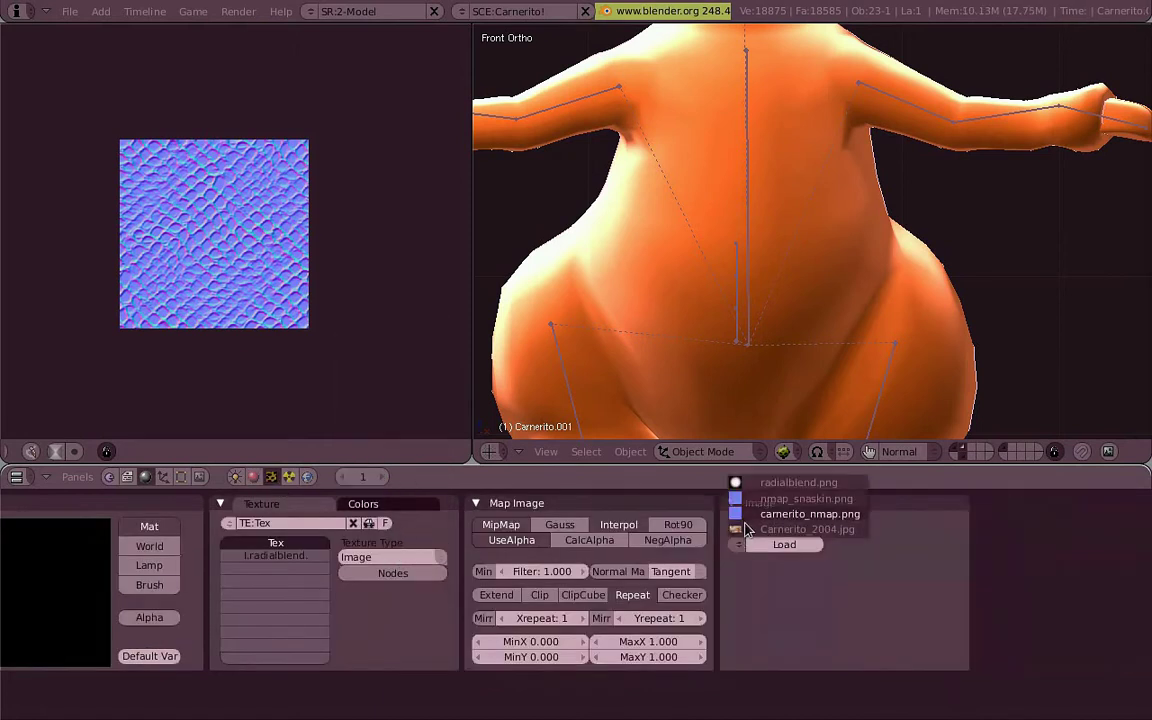
click(763, 516)
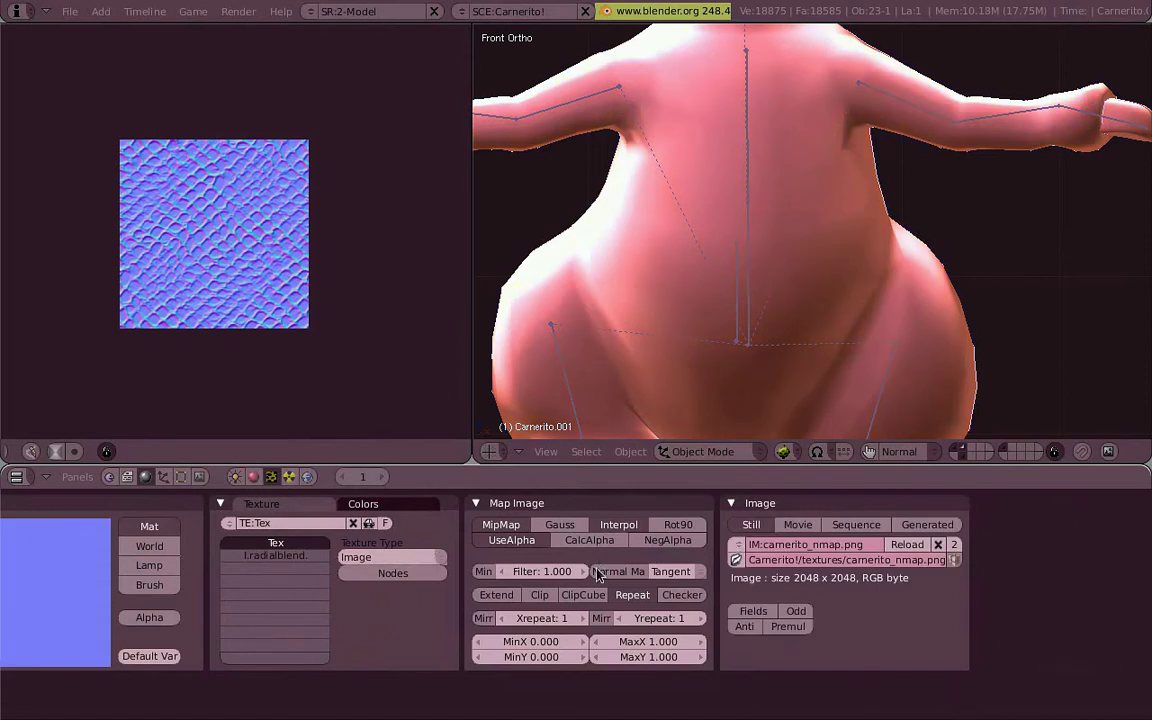
- Make the carnerito_nmap texture affect Nor instead of Col and map it with the main_uv UV coordinates
click(253, 477)
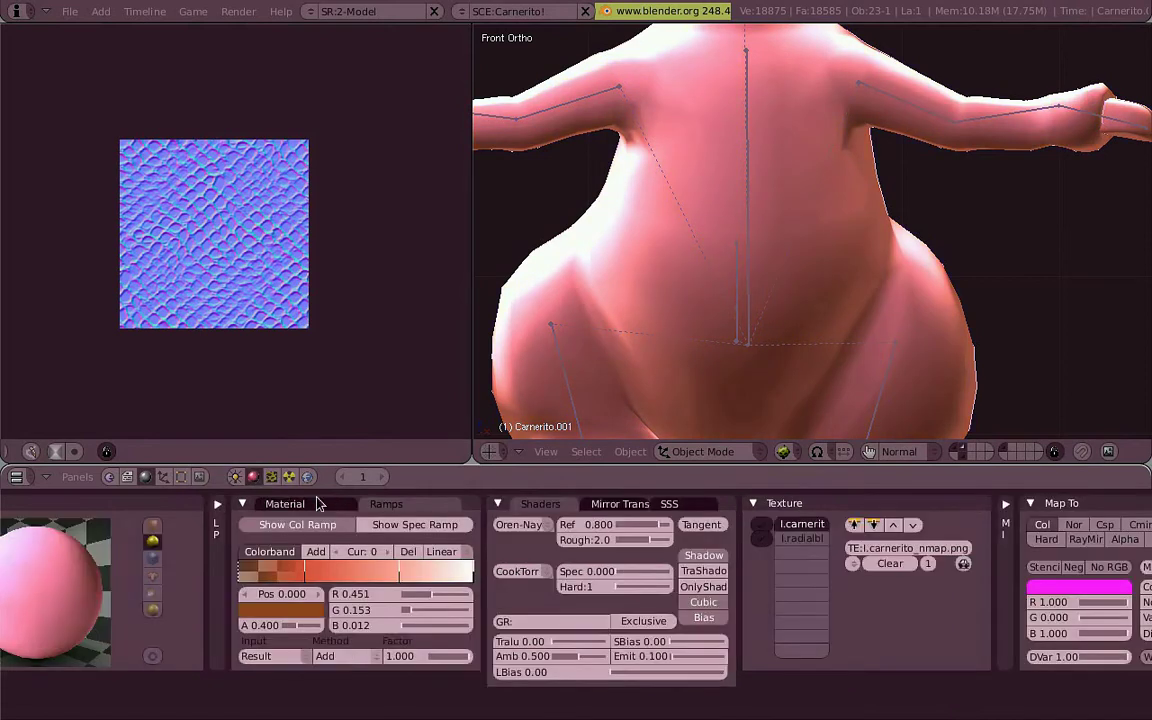
click(242, 504)
click(841, 526)
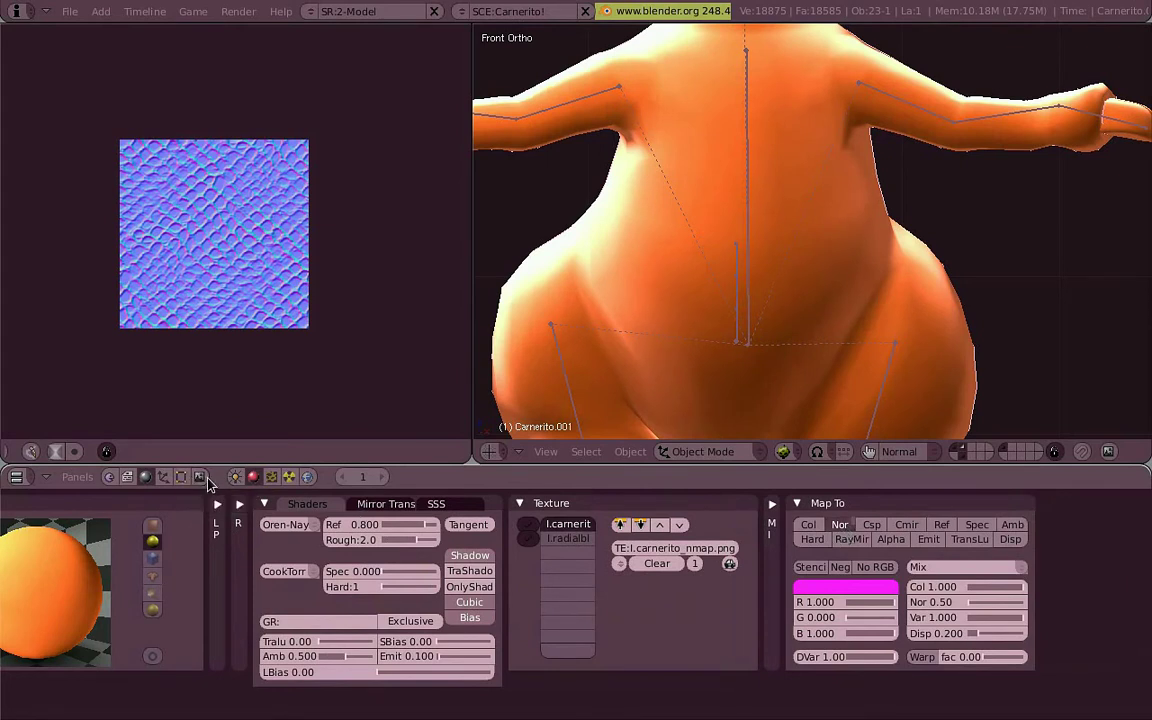
click(772, 503)
click(796, 539)
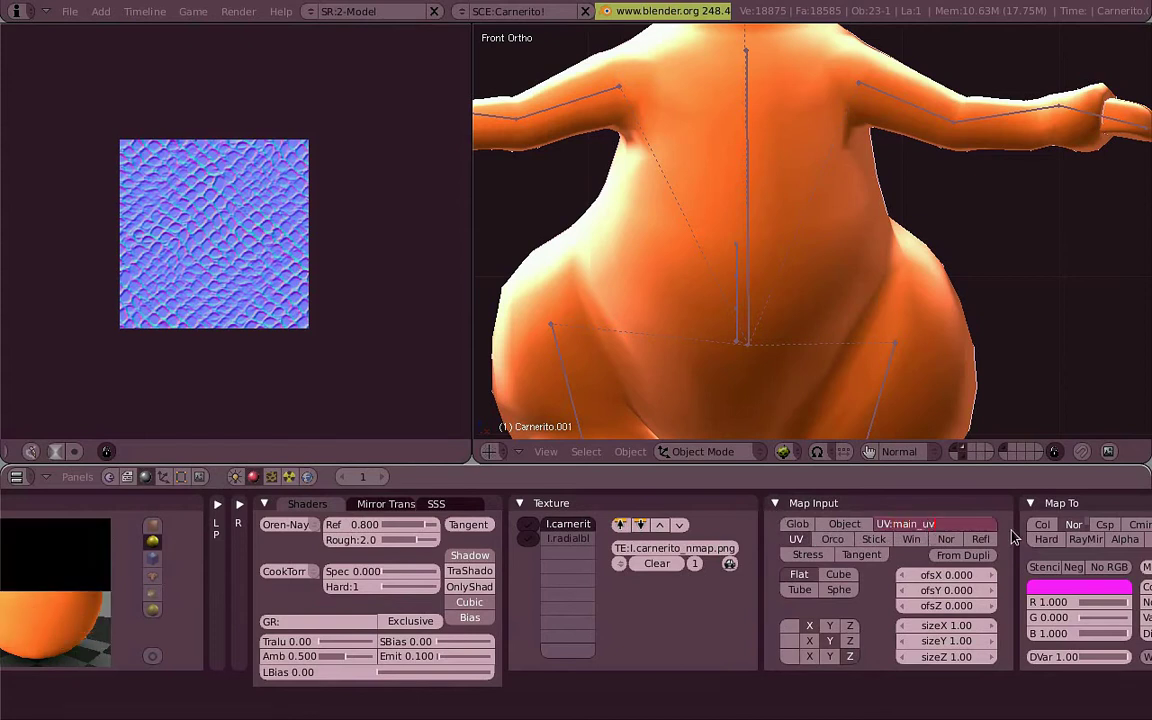
- Inspect the main_uv and clone_from layouts in Edit Mode, then view the clone_from texture on the model
click(183, 478)
key(Tab)
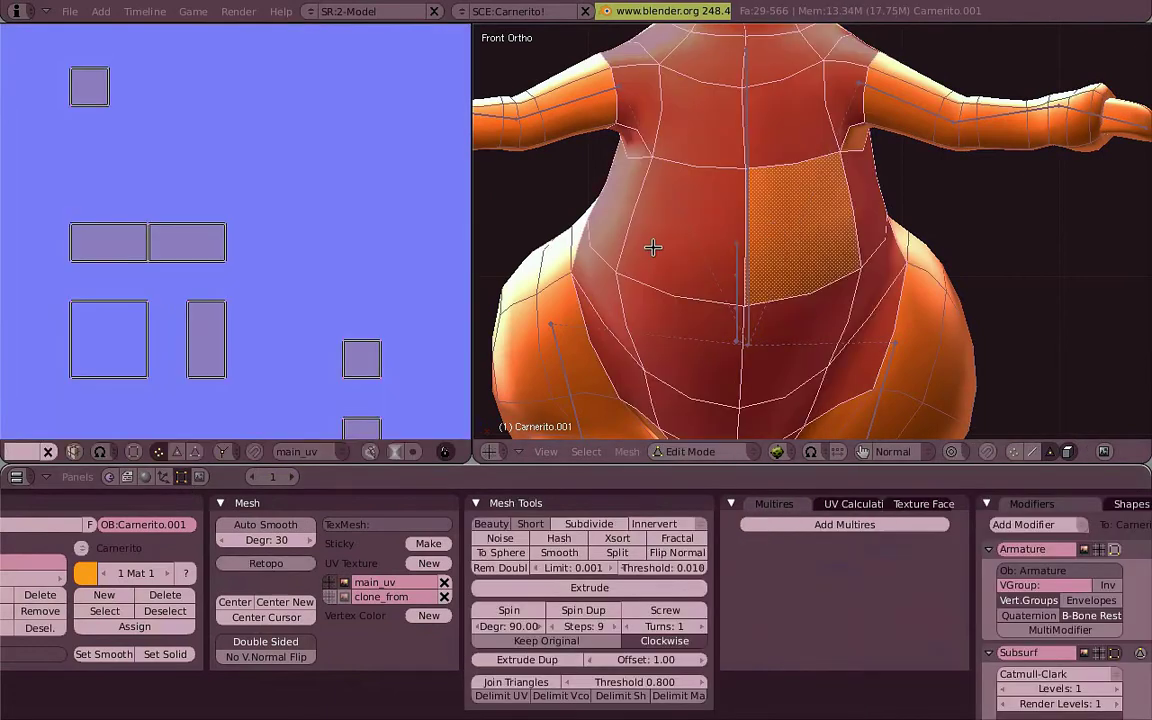
key(Tab)
key(Tab)
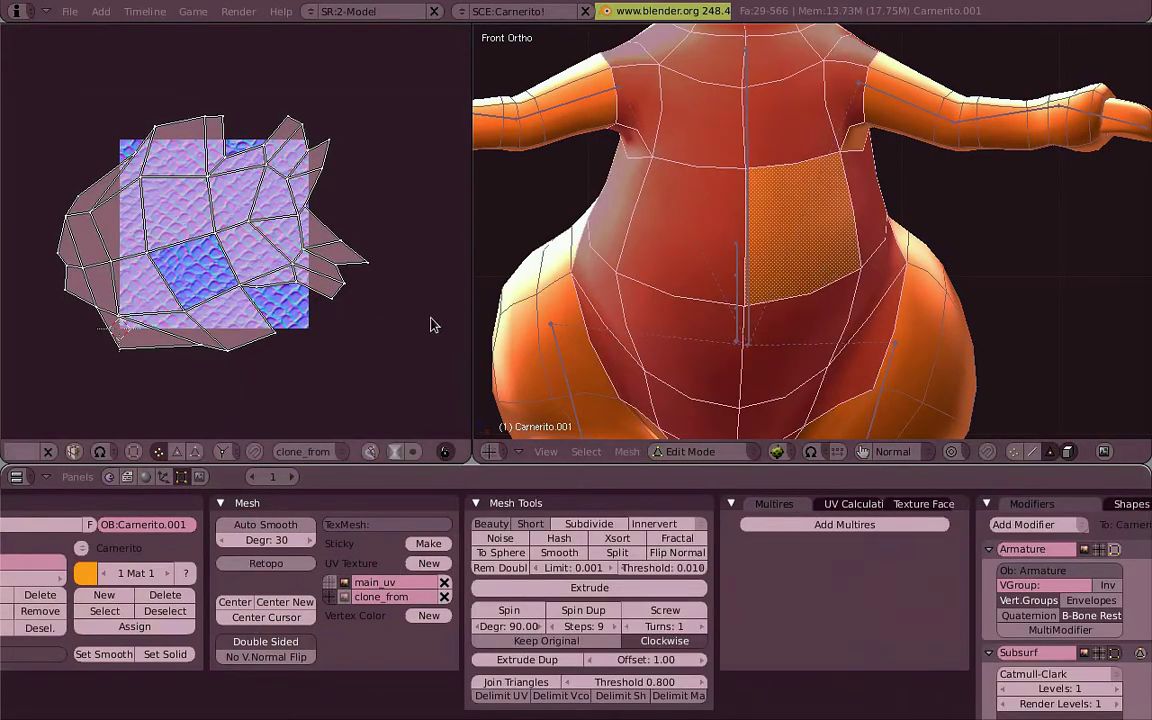
key(Tab)
key(alt+z)
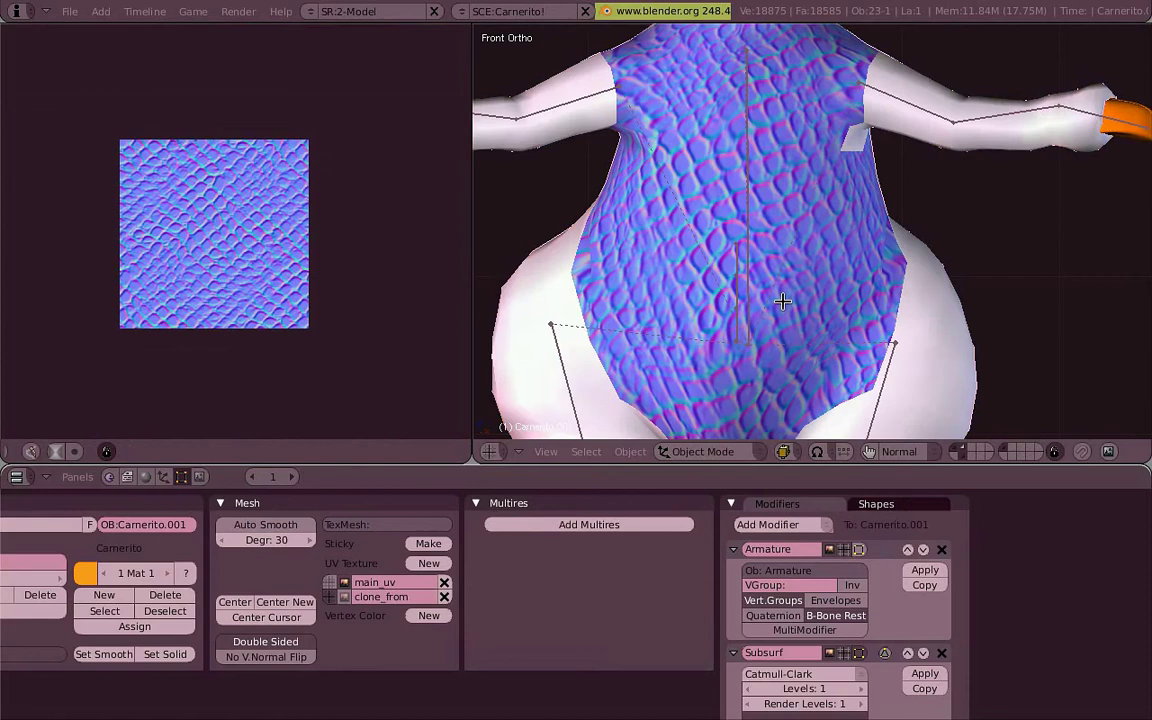
- Scale and rotate the torso's clone_from UVs over the snake-skin image and leave Edit Mode
key(Tab)
key(s)
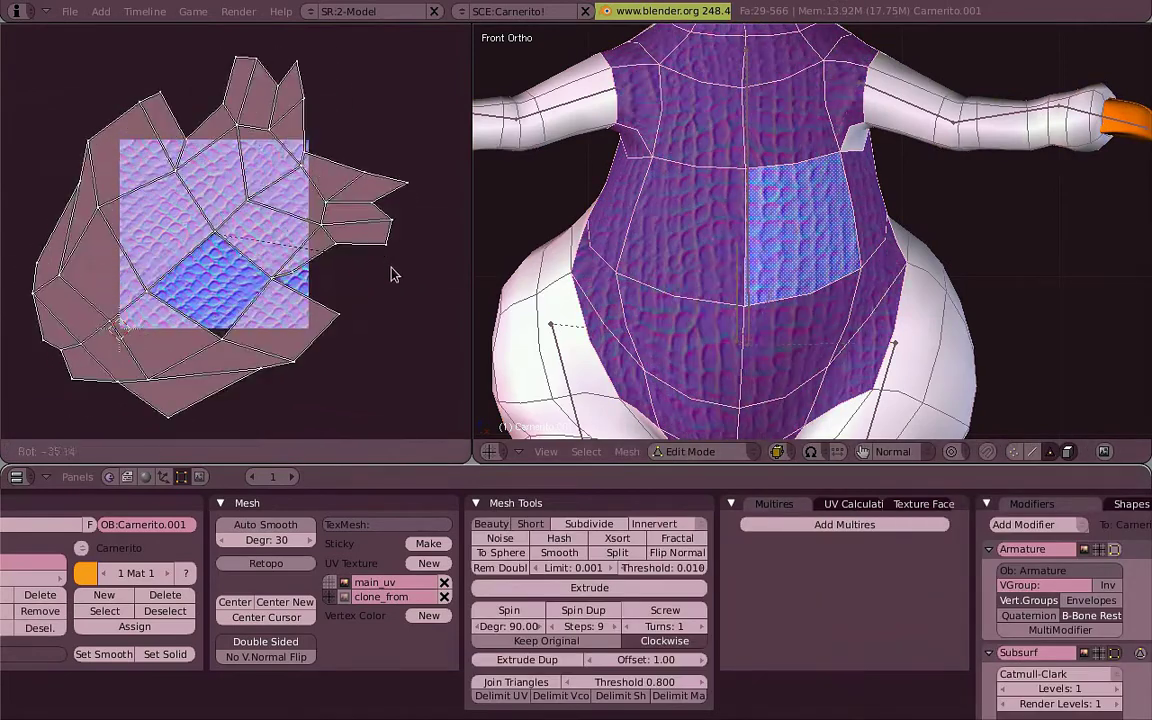
click(386, 318)
key(Tab)
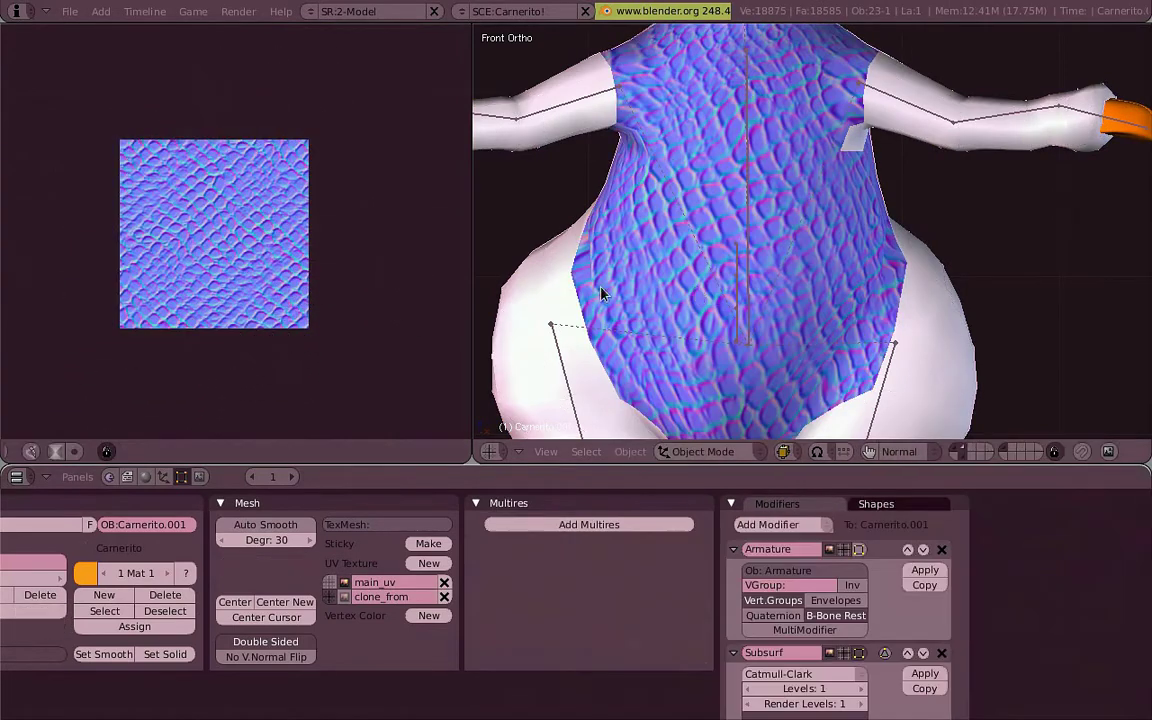
- Make main_uv the active UV layer, restore shaded display and switch the character to Texture Paint mode
scroll(787, 232, down, 4)
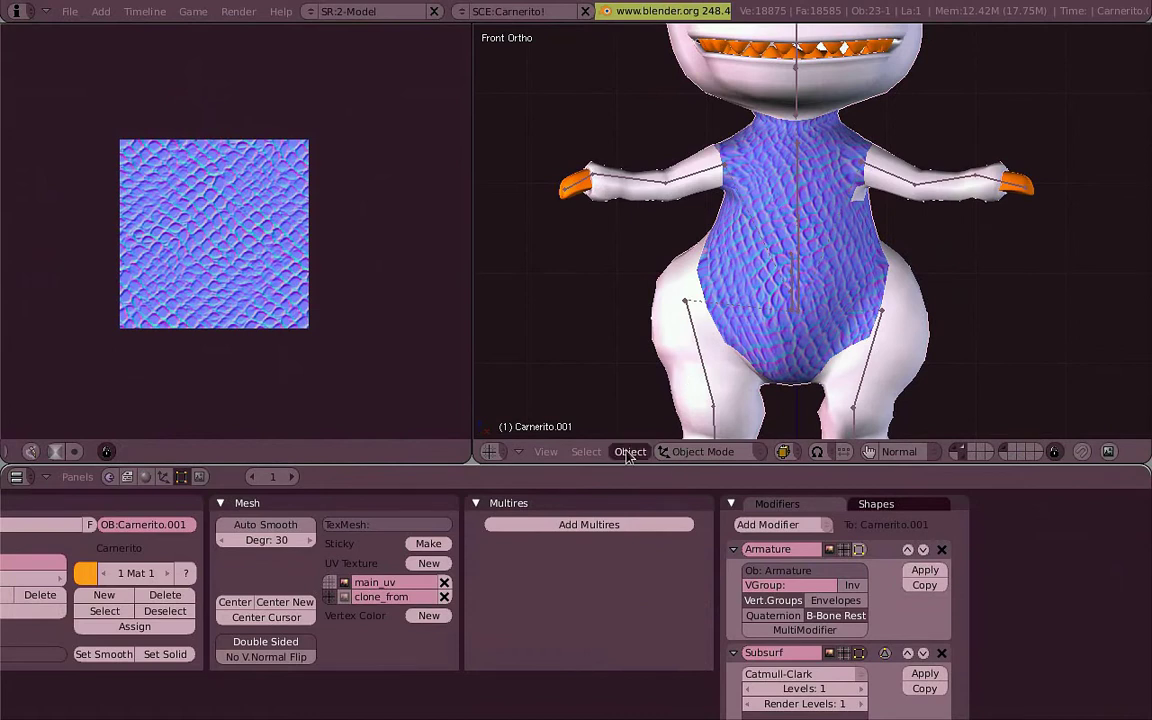
key(alt+z)
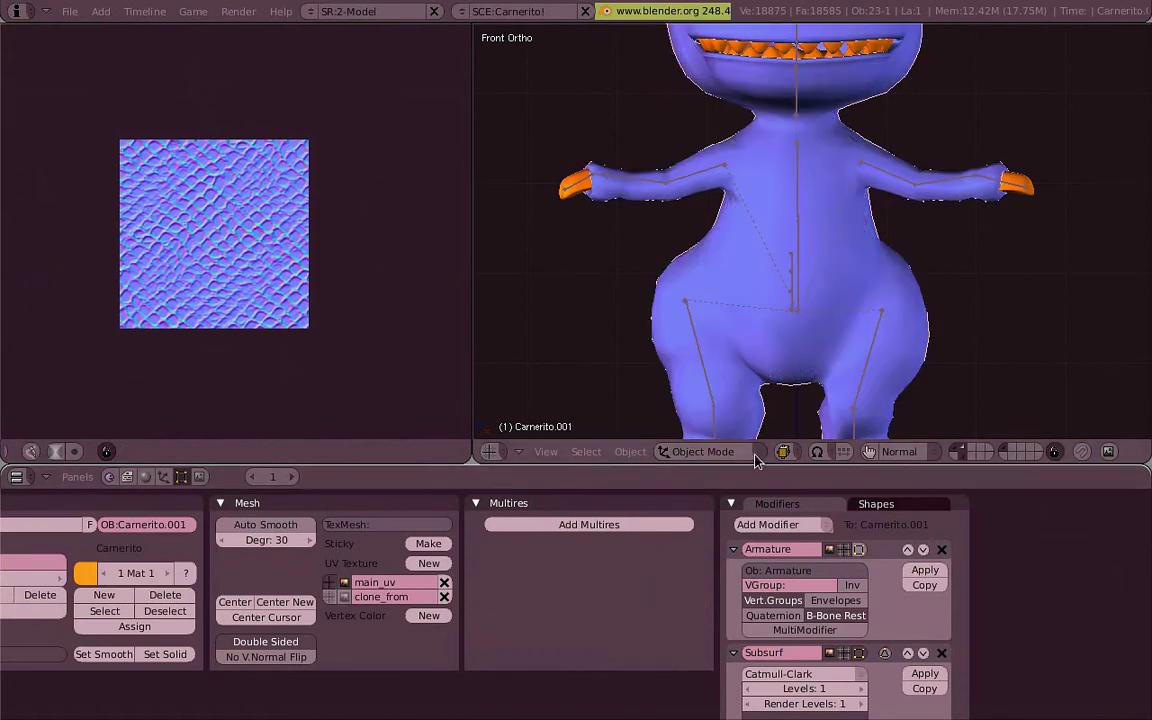
key(alt+z)
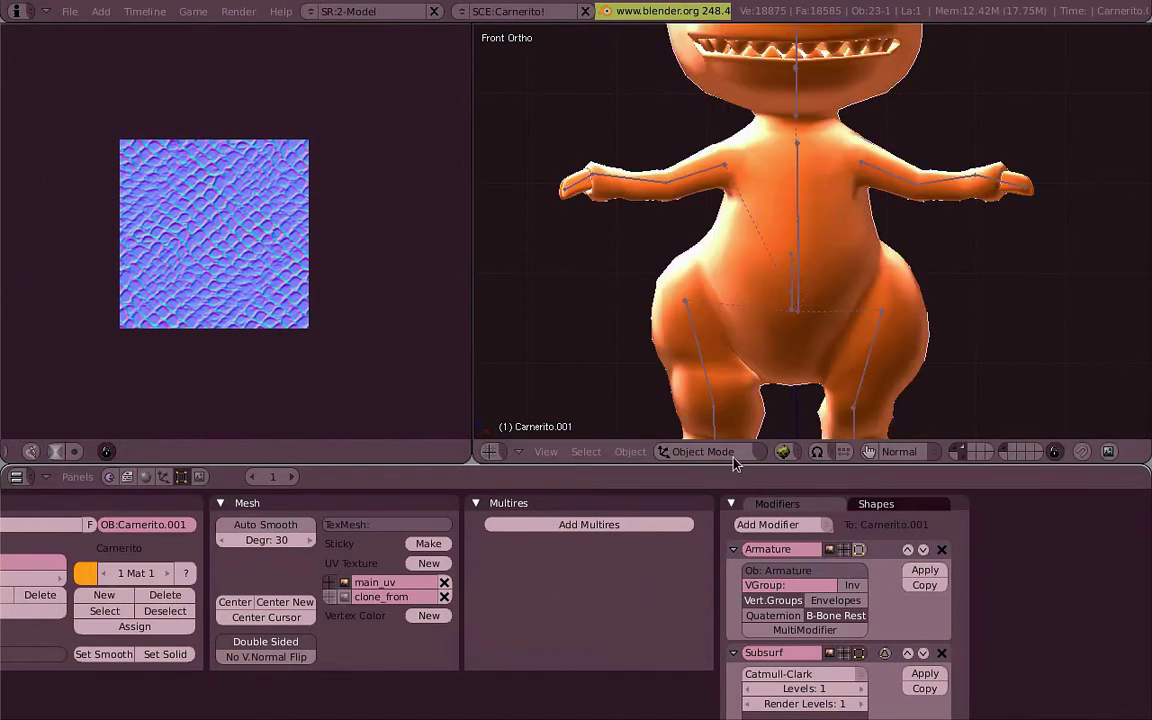
click(728, 453)
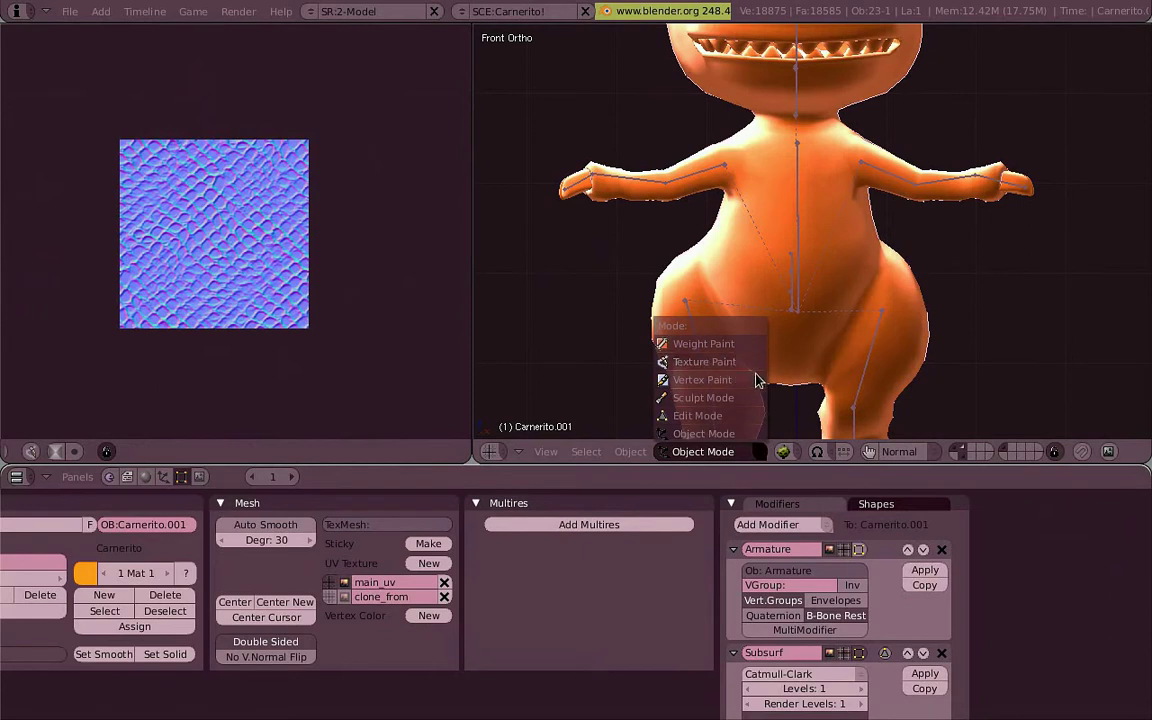
click(742, 363)
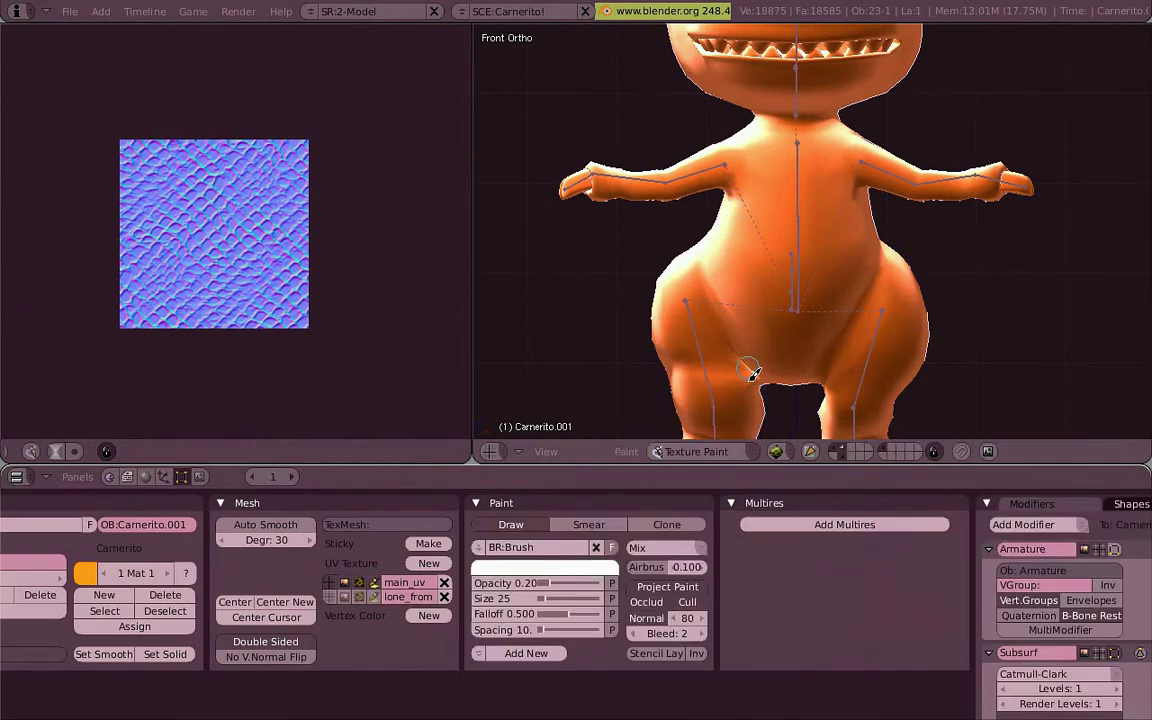
- Switch the paint tool to Clone and set clone_from as the UV layer to clone from
click(663, 525)
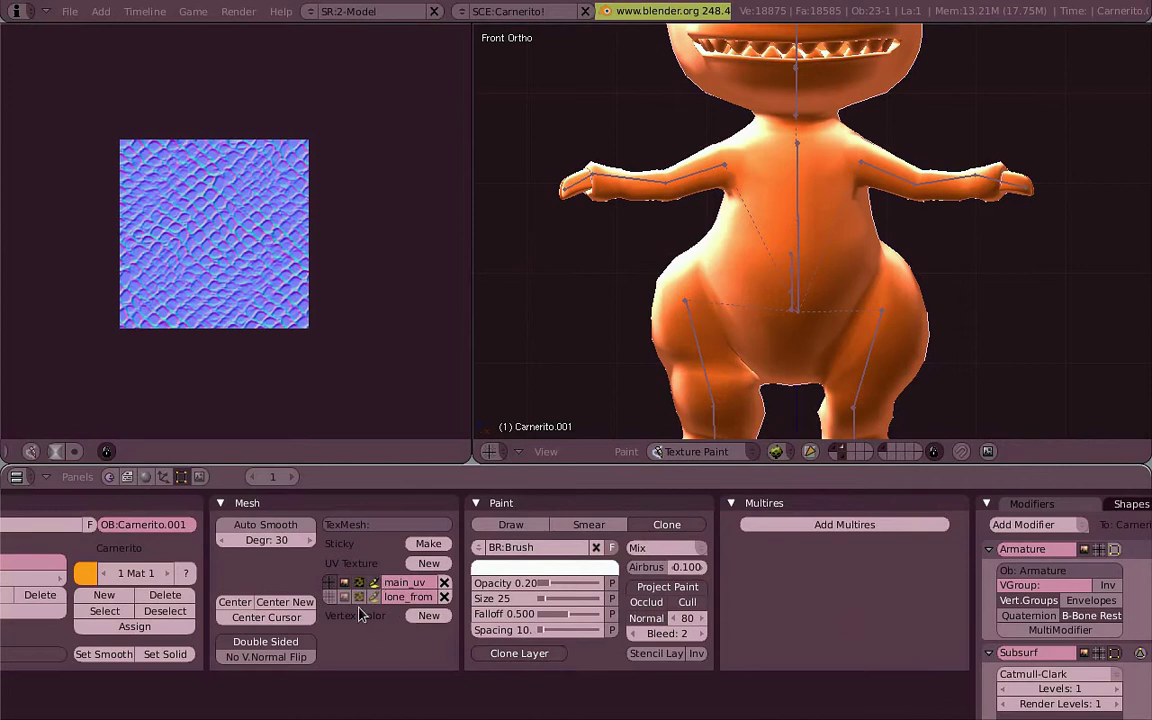
ctrl+scroll(368, 614, up, 4)
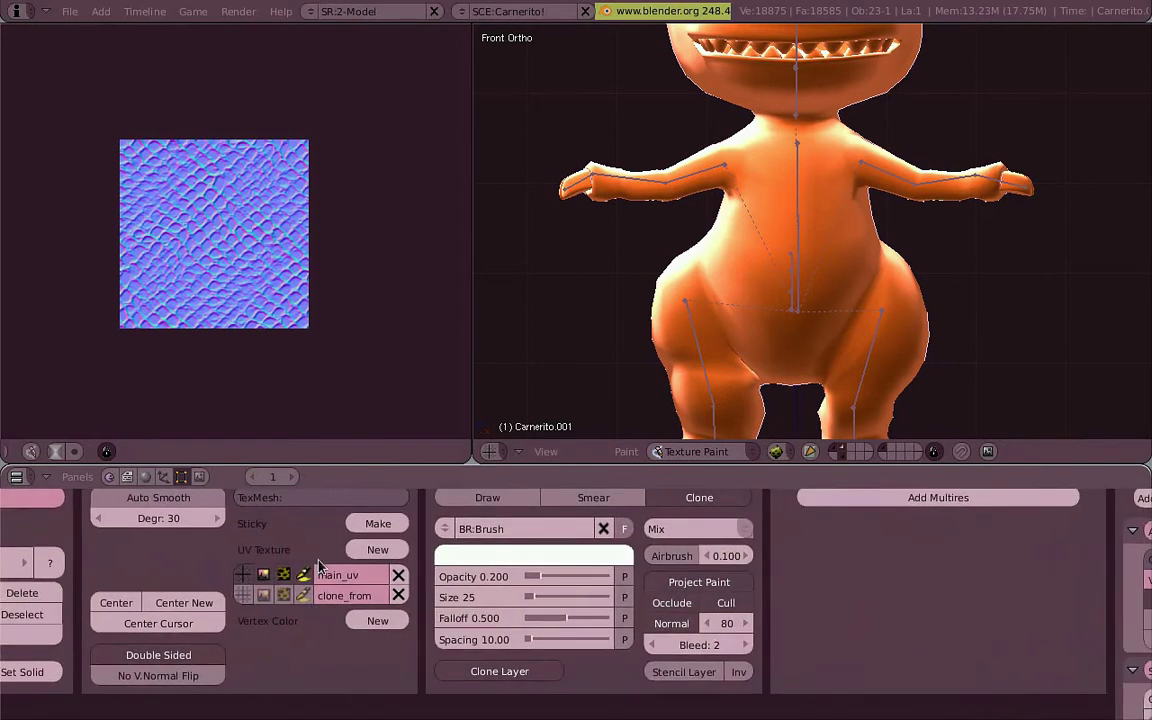
middle_drag(318, 566, 333, 604)
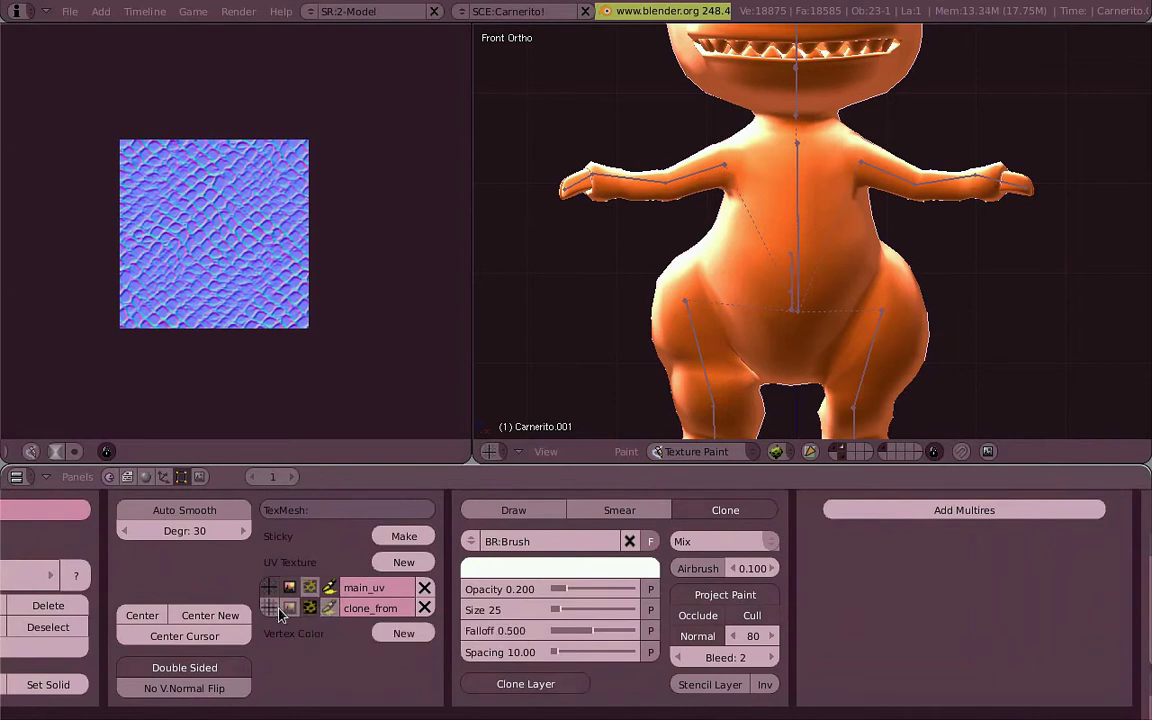
- Make clone_from the active layer, enter Edit Mode and show its snake-skin texture on the torso in textured display
key(Tab)
key(Tab)
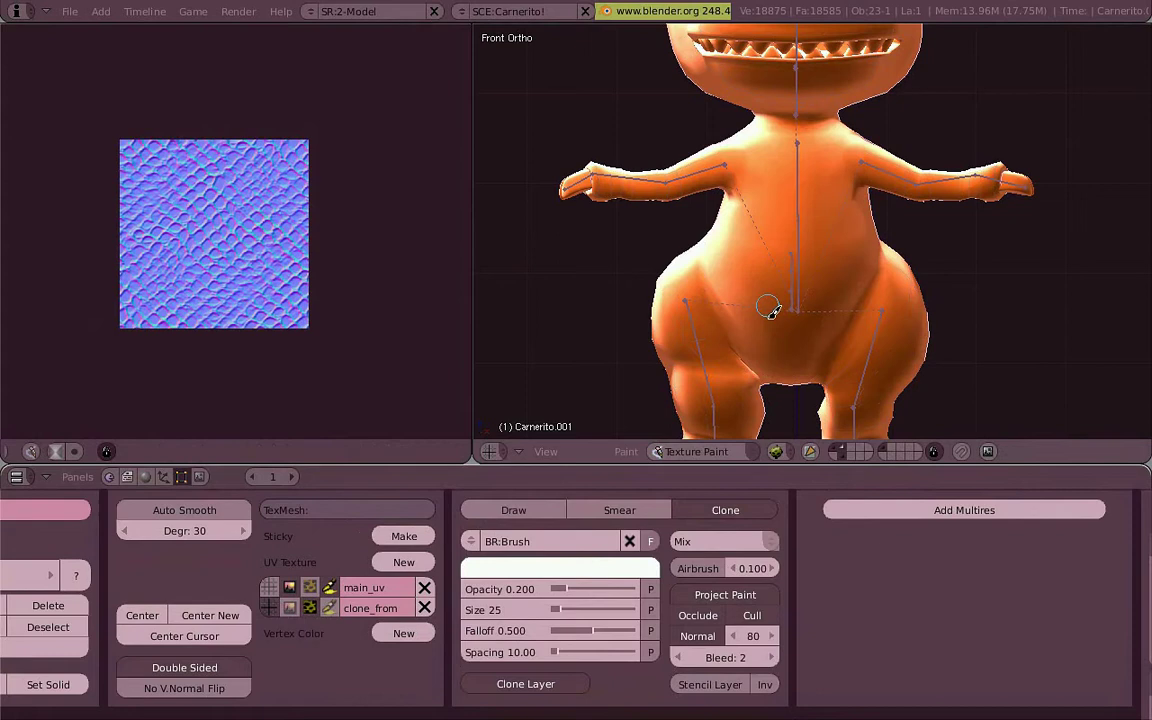
key(alt+z)
key(alt+z)
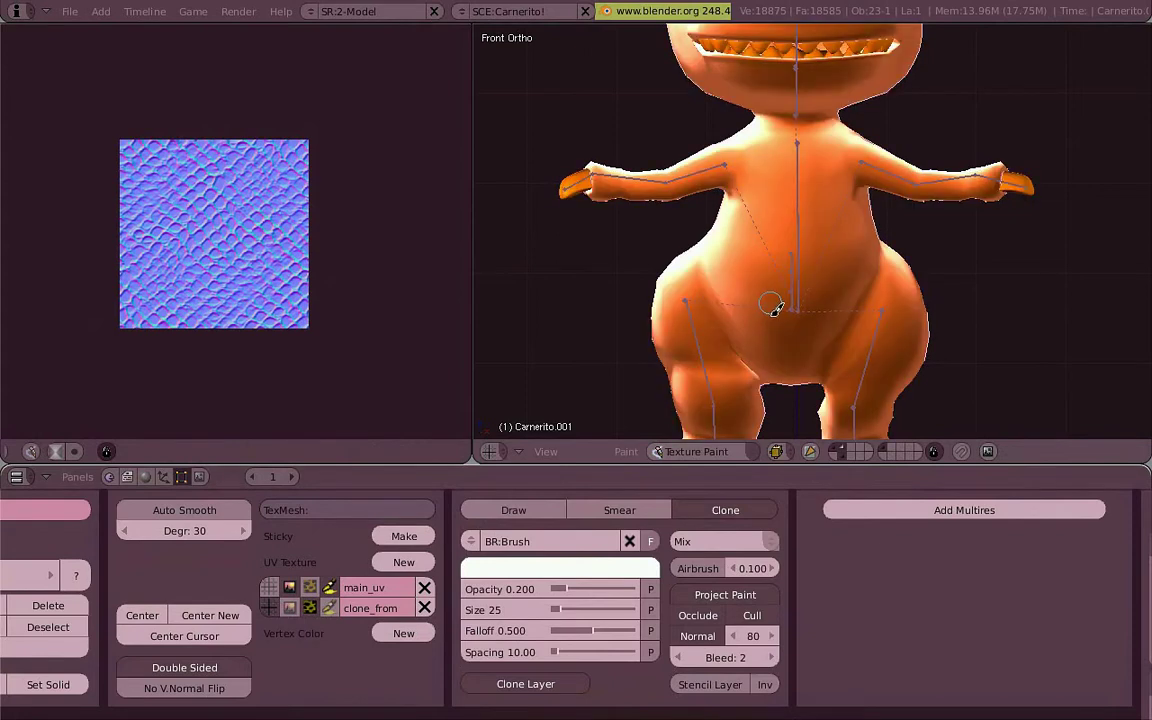
click(772, 308)
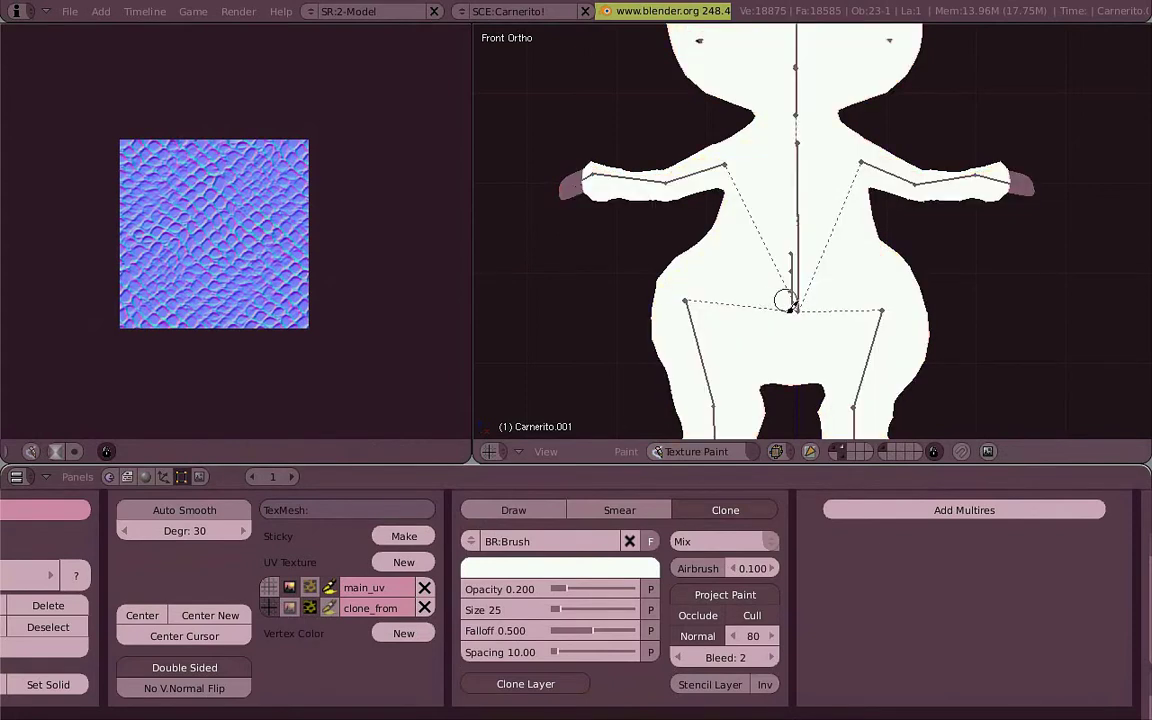
key(Tab)
key(z)
key(alt+z)
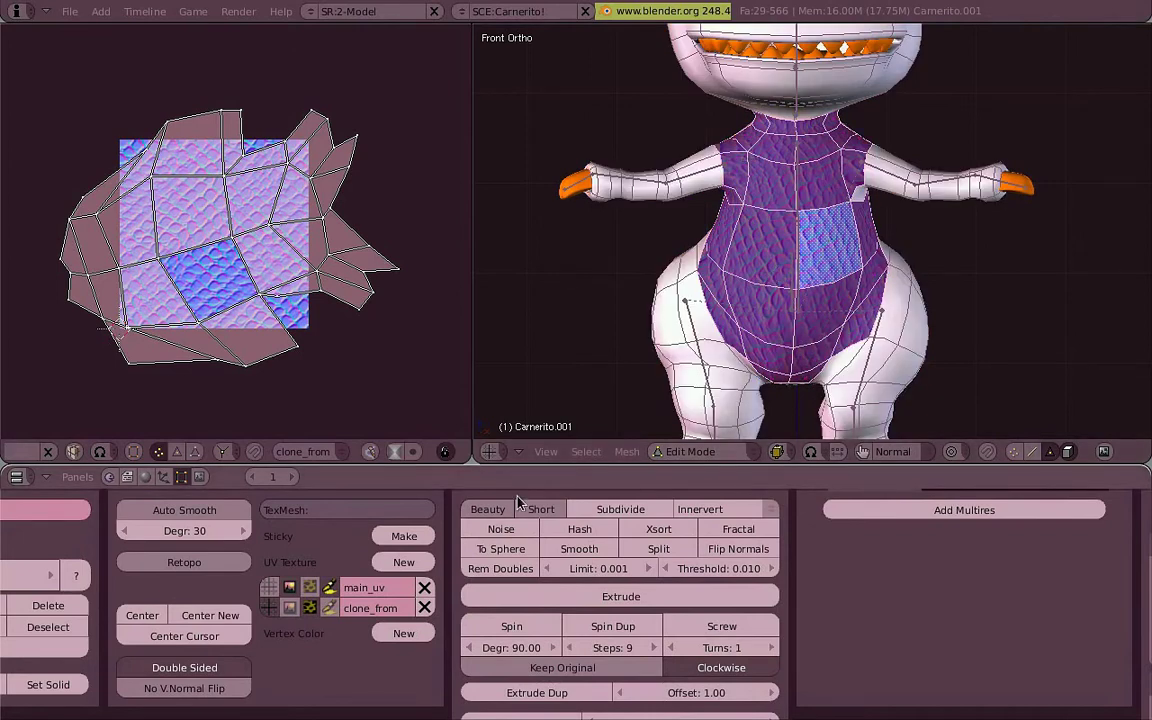
- Compare the main_uv and clone_from layers, make main_uv active and return to Texture Paint mode
click(272, 590)
click(274, 608)
click(272, 590)
click(278, 608)
click(273, 590)
key(Tab)
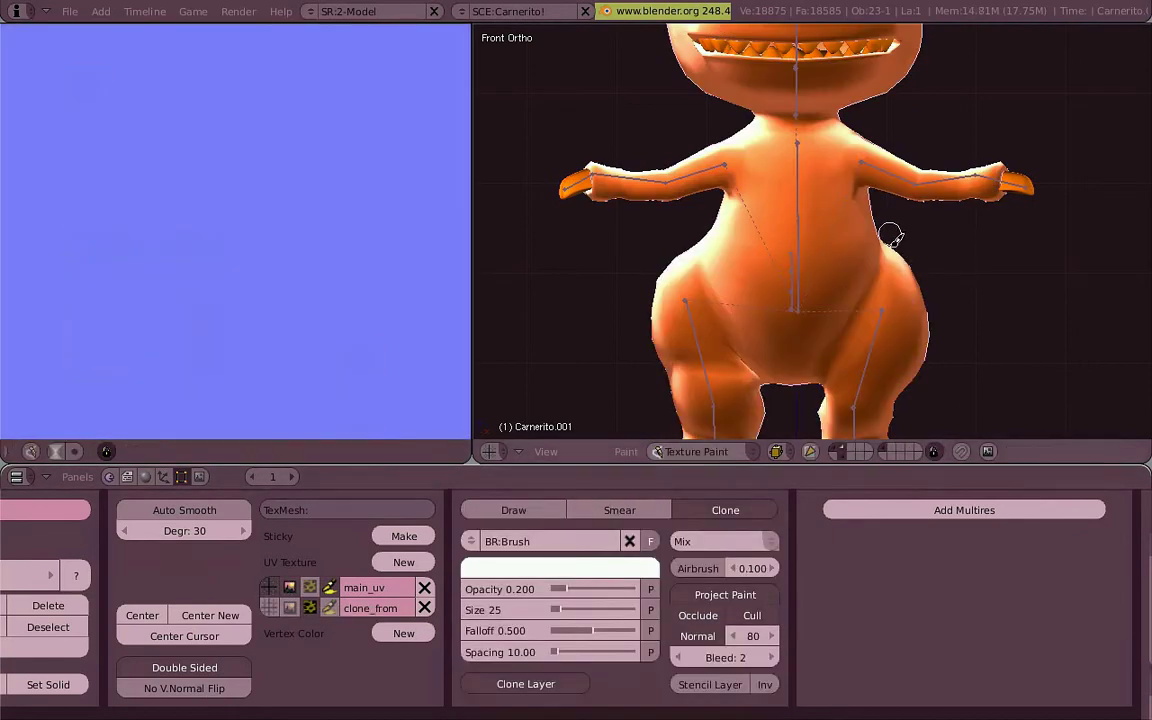
- Set the clone brush to opacity 1.000 and size 77, and clone the scales onto the belly and its side
scroll(891, 232, up, 2)
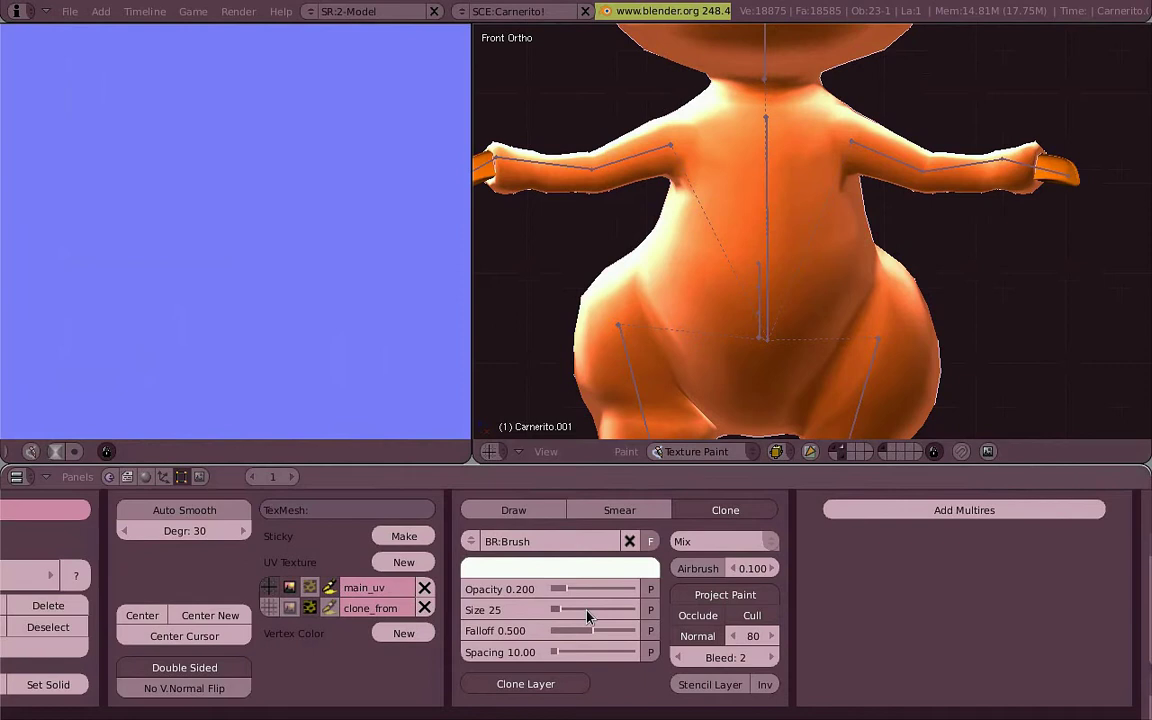
drag(557, 610, 583, 610)
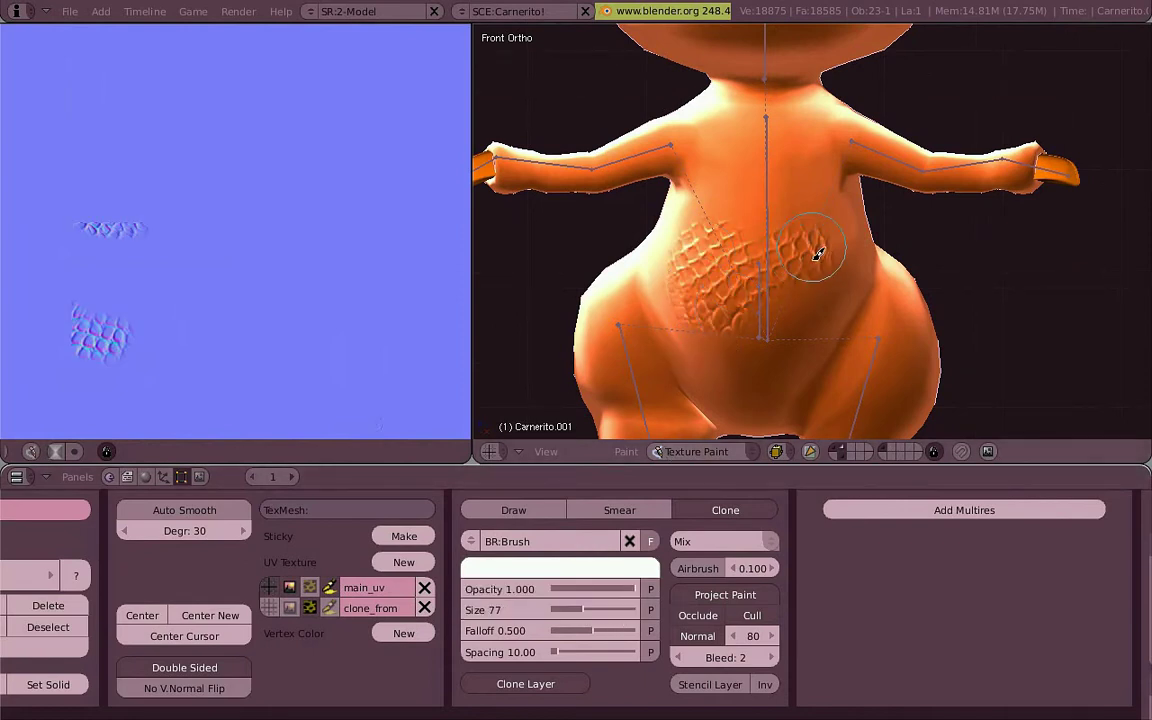
middle_drag(818, 254, 742, 264)
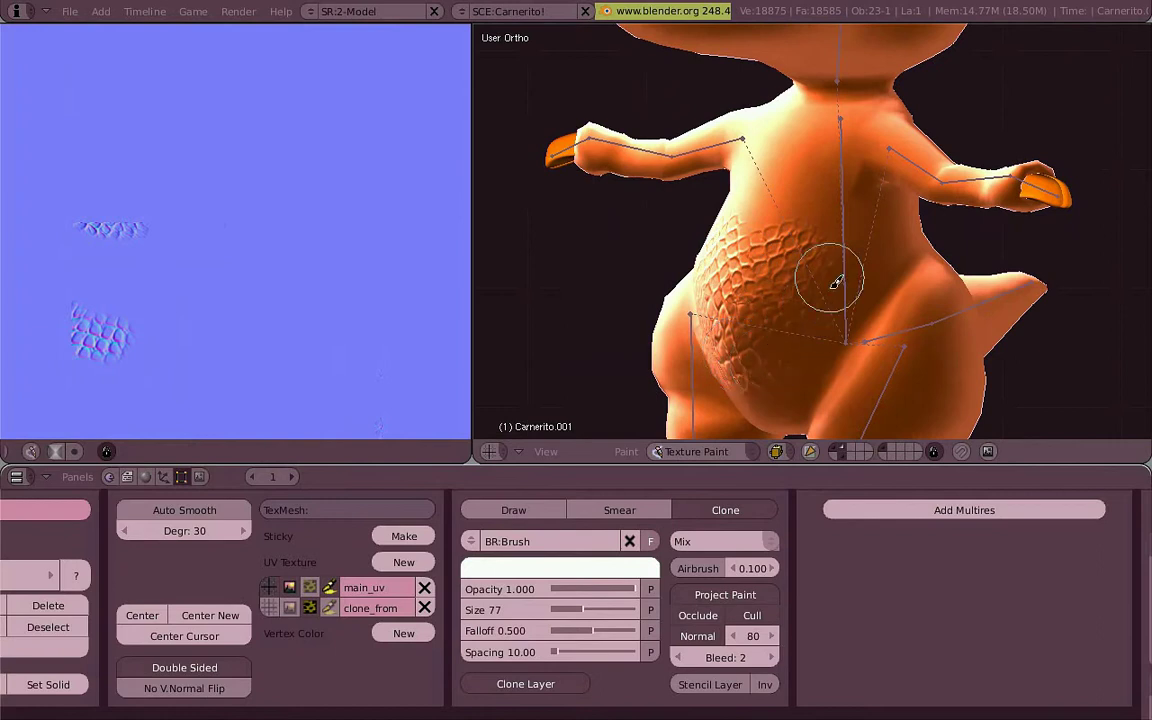
drag(862, 254, 850, 290)
middle_drag(725, 258, 856, 262)
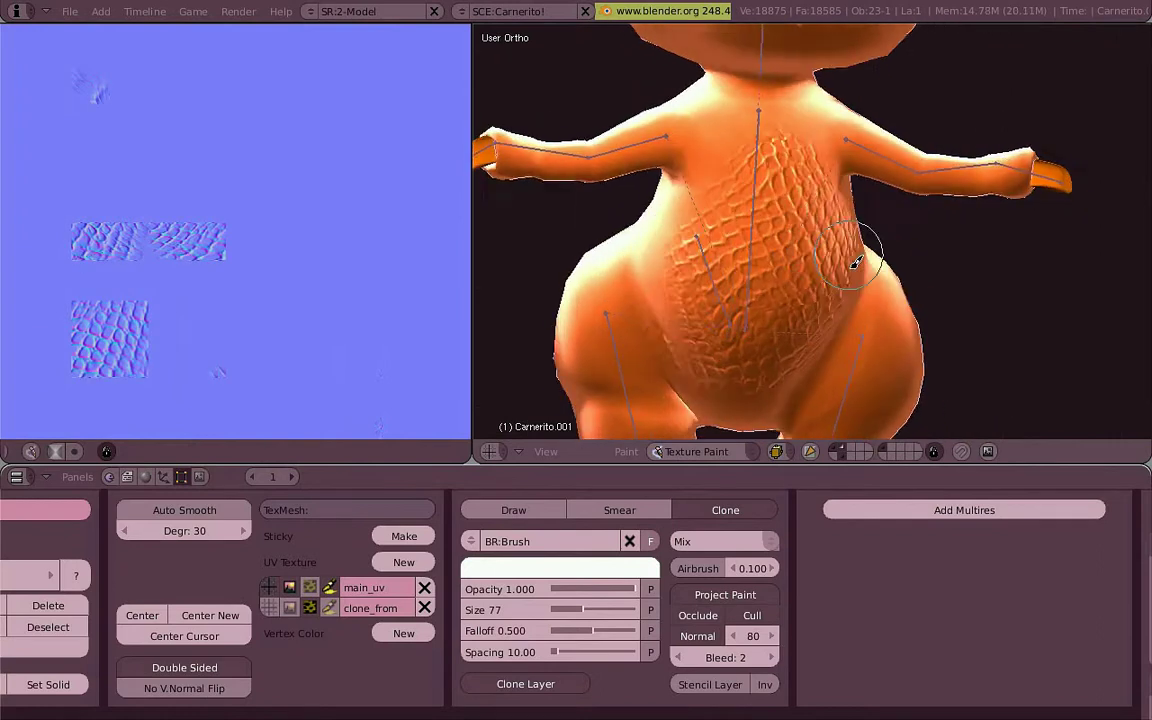
- Clone-paint the scales over the rest of the torso, covering the chest, shoulders, neck base and lower belly
scroll(710, 257, up, 2)
middle_drag(710, 257, 660, 215)
drag(660, 210, 682, 228)
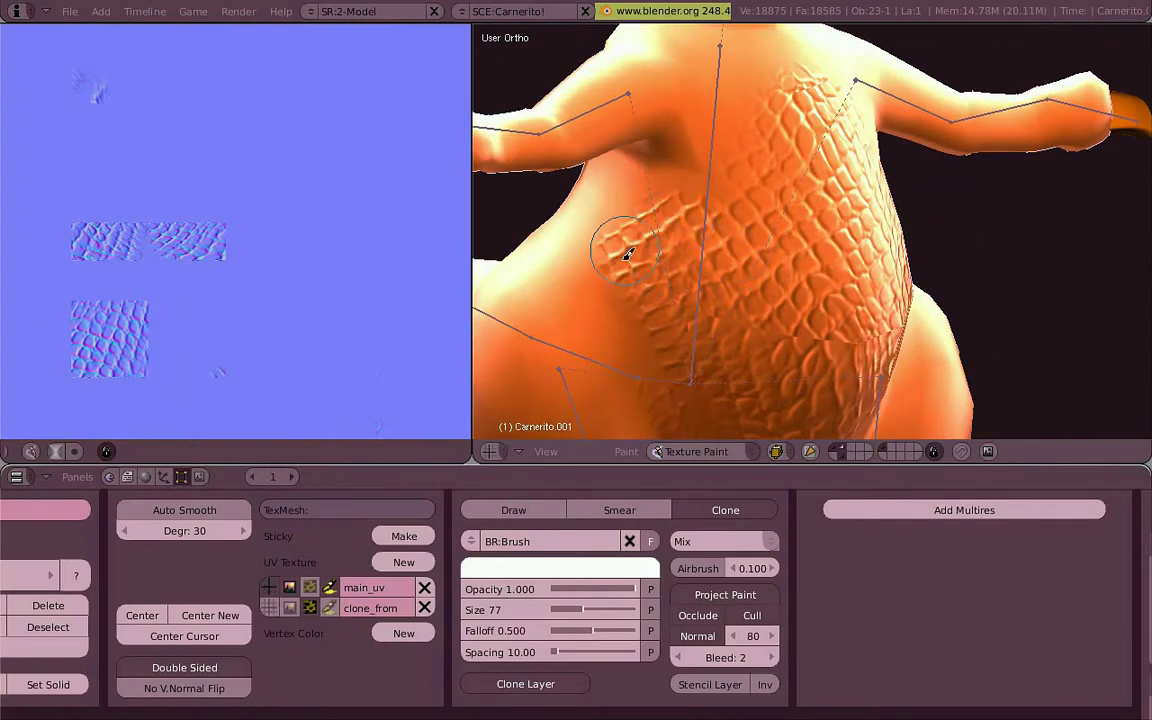
middle_drag(773, 63, 783, 198)
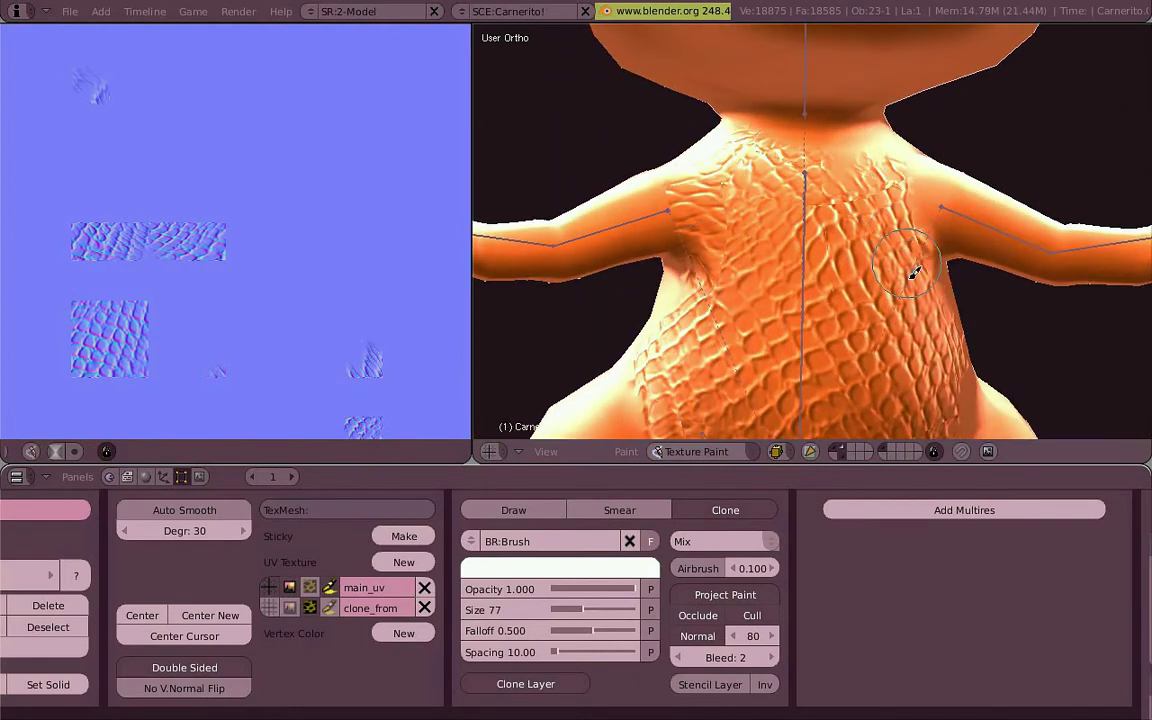
middle_drag(847, 244, 814, 137)
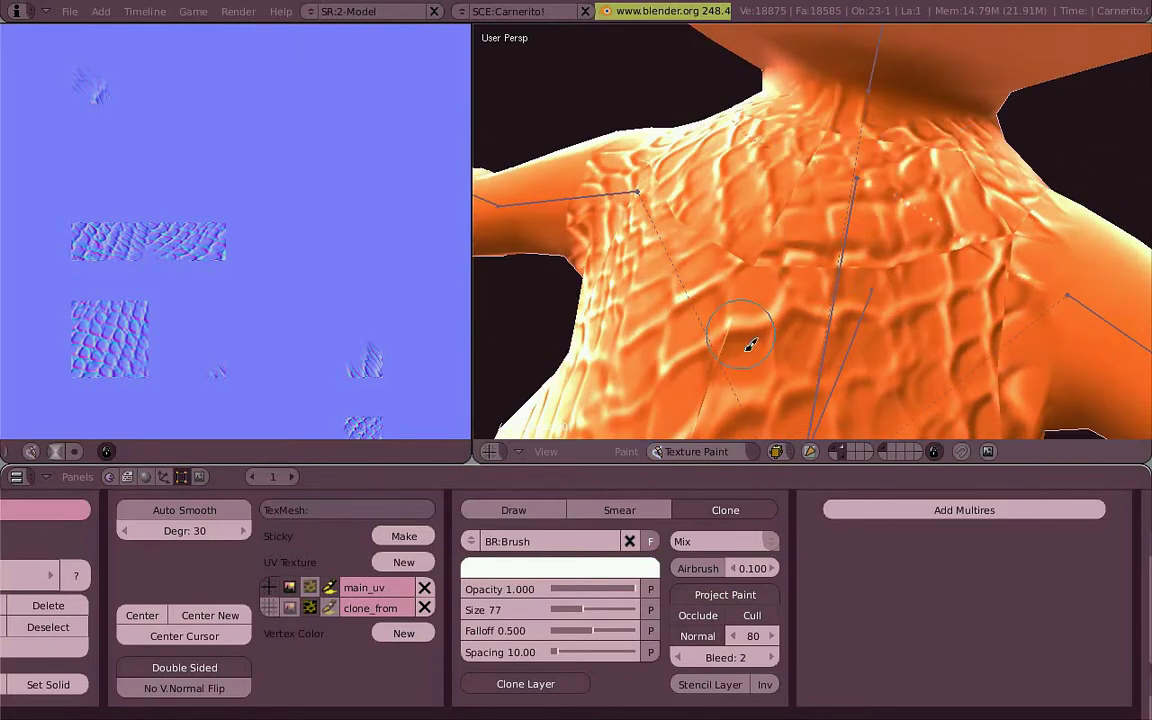
scroll(752, 352, down, 5)
middle_drag(766, 364, 772, 289)
middle_drag(860, 230, 876, 207)
mouse_move(858, 155)
middle_down()
mouse_move(905, 309)
mouse_move(764, 154)
middle_up()
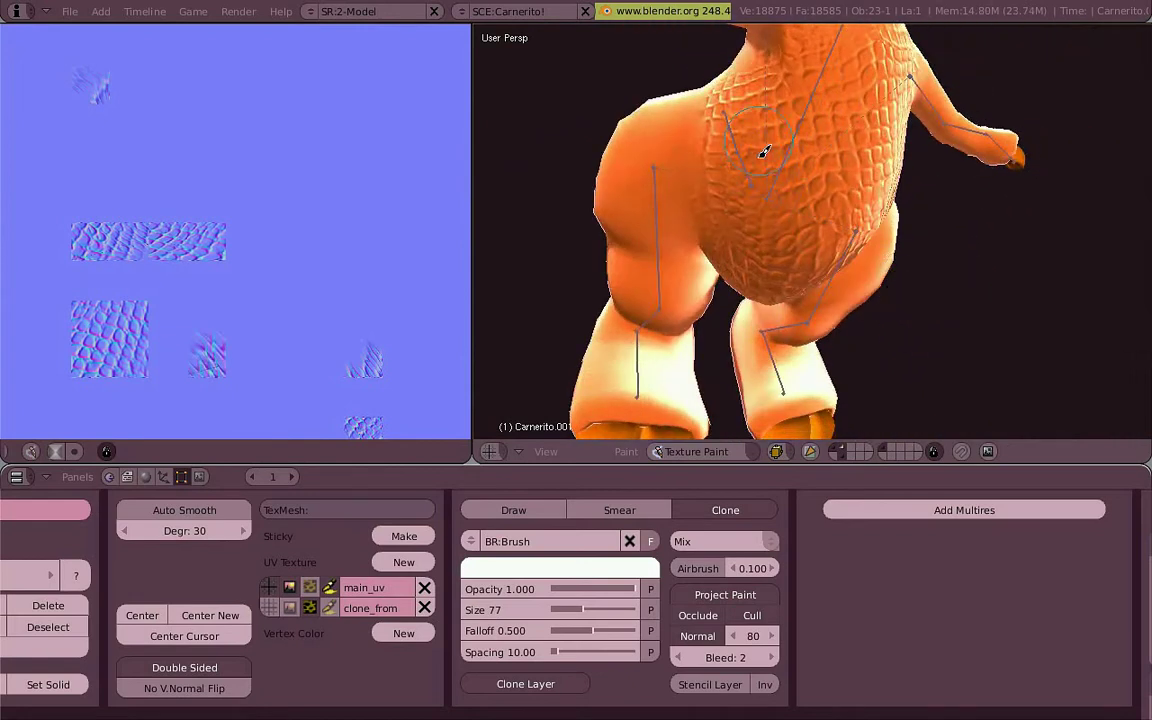
- Switch the carnerito_nmap texture's Nor influence to negative and inspect the scales on the torso
key(F5)
middle_drag(895, 564, 528, 590)
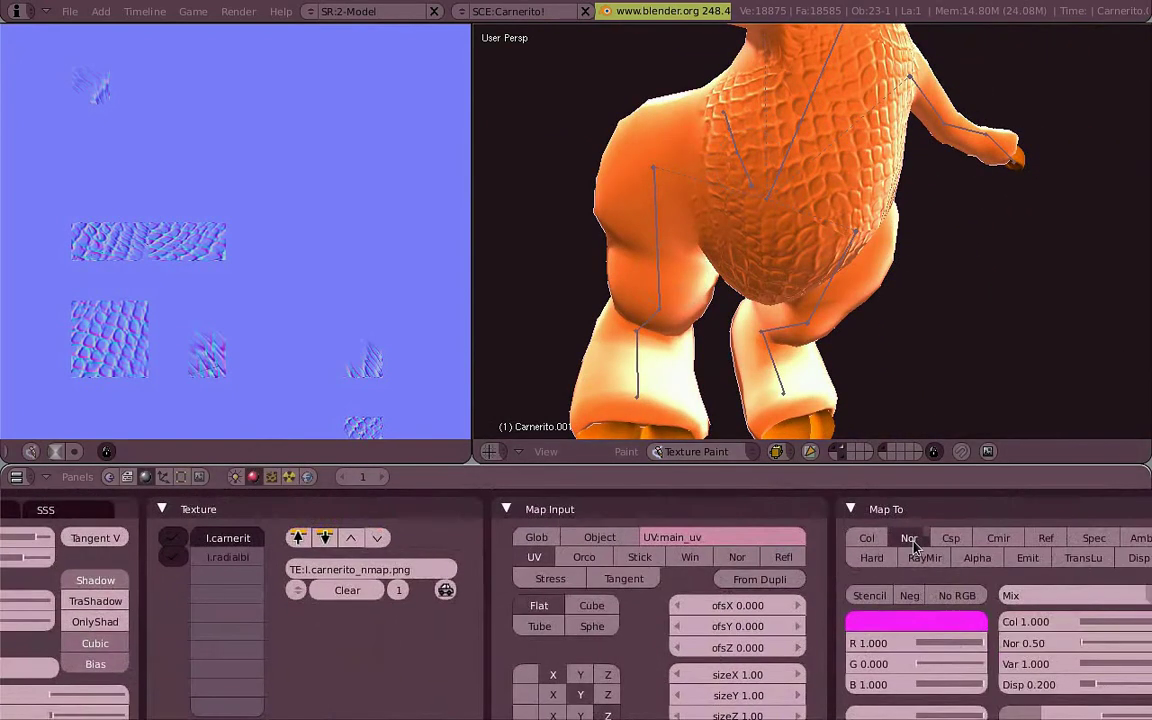
click(909, 540)
middle_drag(925, 238, 797, 277)
scroll(861, 312, up, 2)
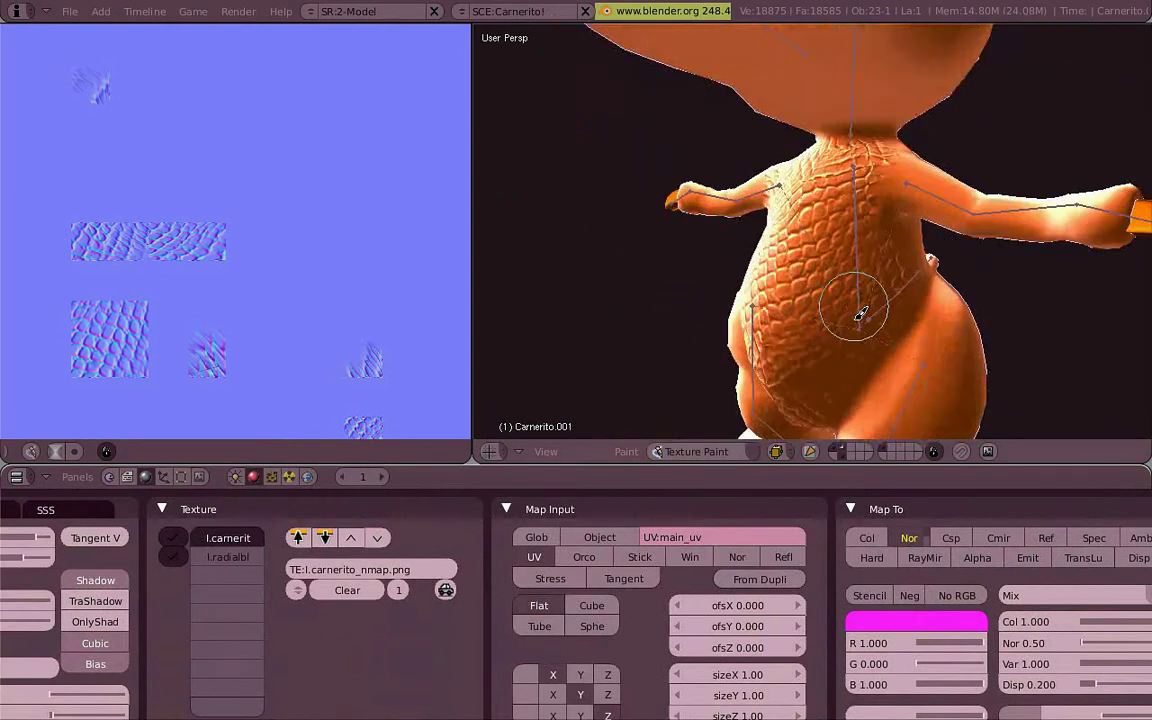
middle_drag(861, 312, 827, 303)
scroll(889, 245, down, 2)
- Return to the mesh editing settings, make clone_from the active UV layer and enter Edit Mode facing the tail
click(182, 478)
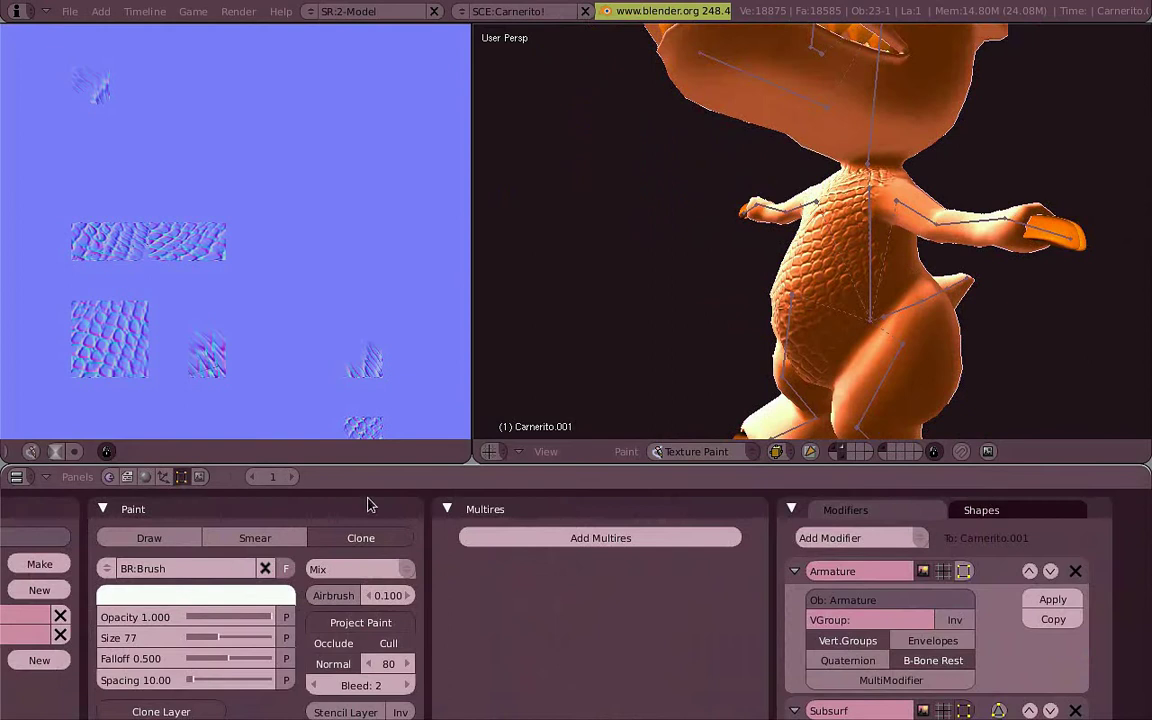
scroll(922, 290, down, 2)
middle_drag(918, 256, 945, 272)
middle_drag(47, 637, 408, 621)
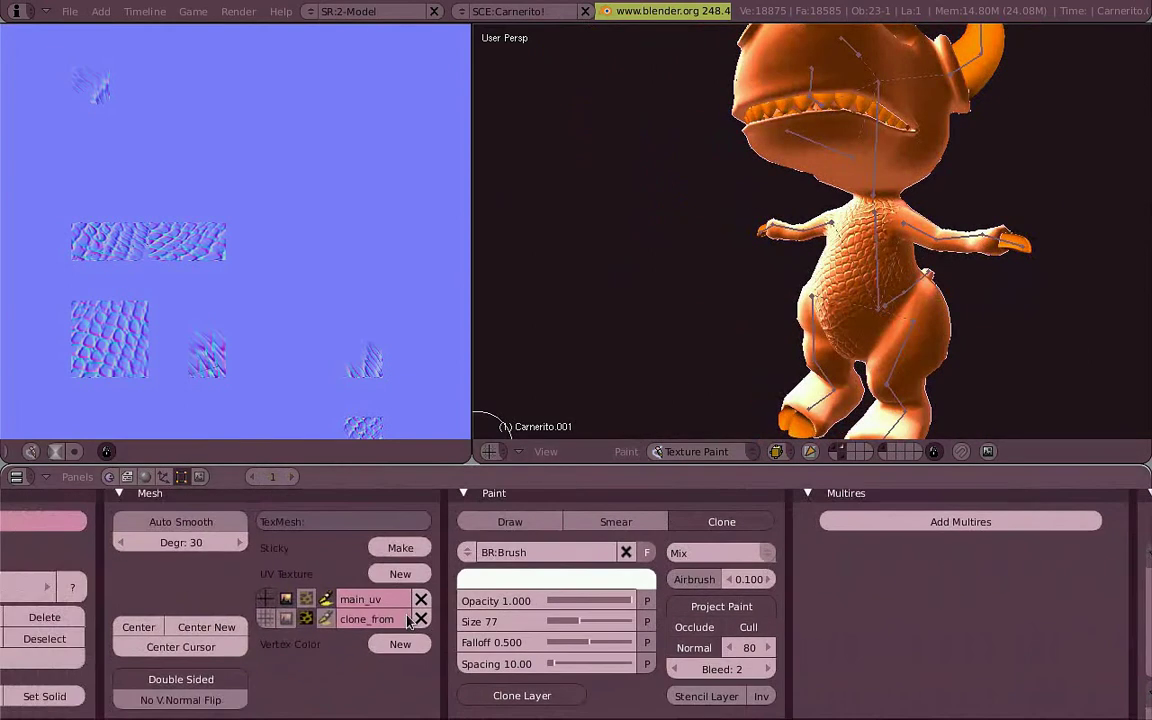
key(Tab)
middle_drag(1045, 292, 705, 248)
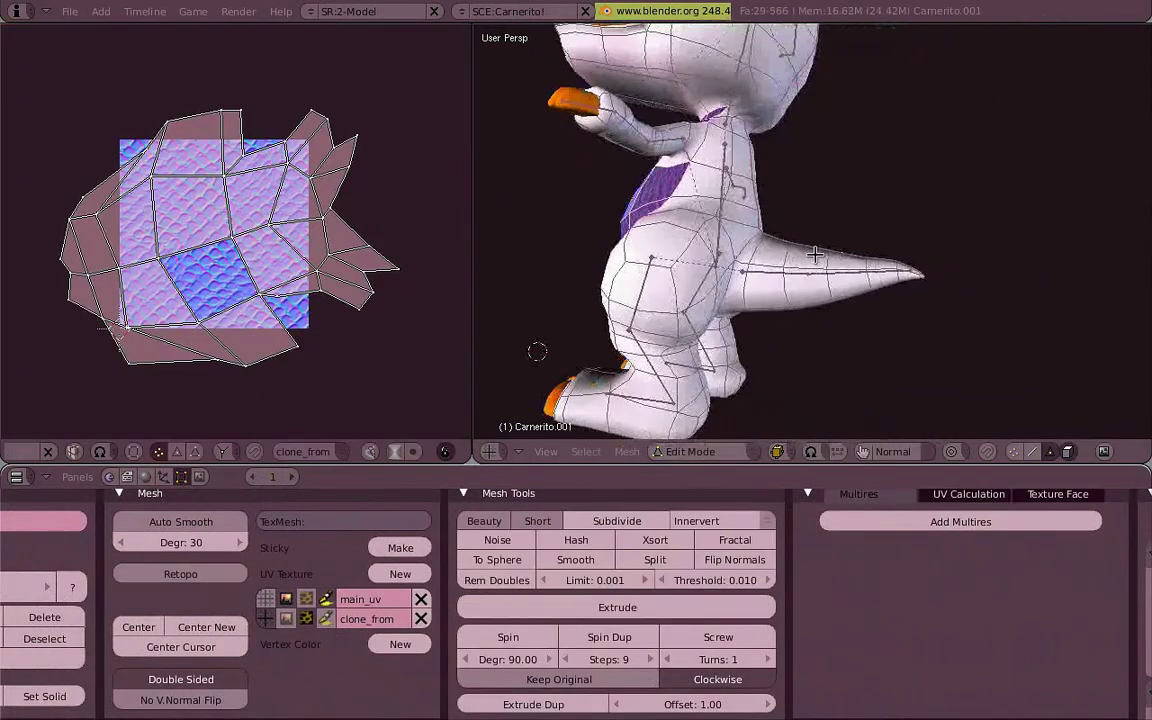
- Select all of the tail's faces through to the tip and unwrap them in the clone_from layer
scroll(700, 248, up, 2)
alt+right_click(751, 251)
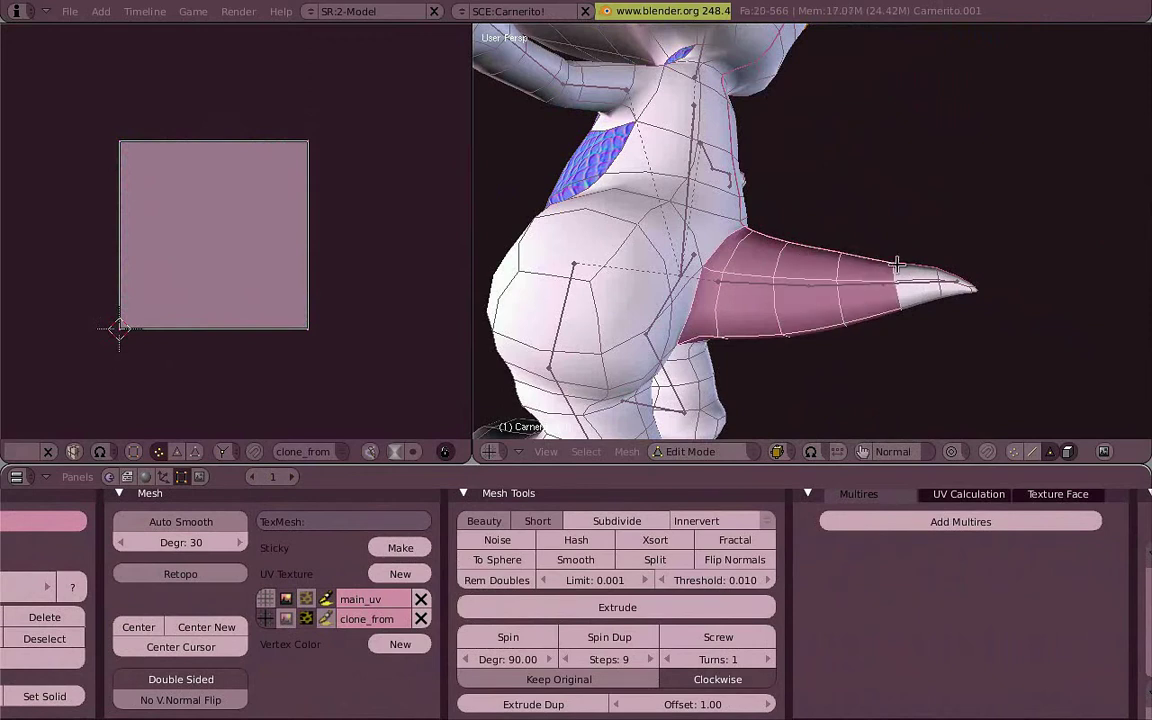
key(z)
key(b)
right_click(996, 310)
key(z)
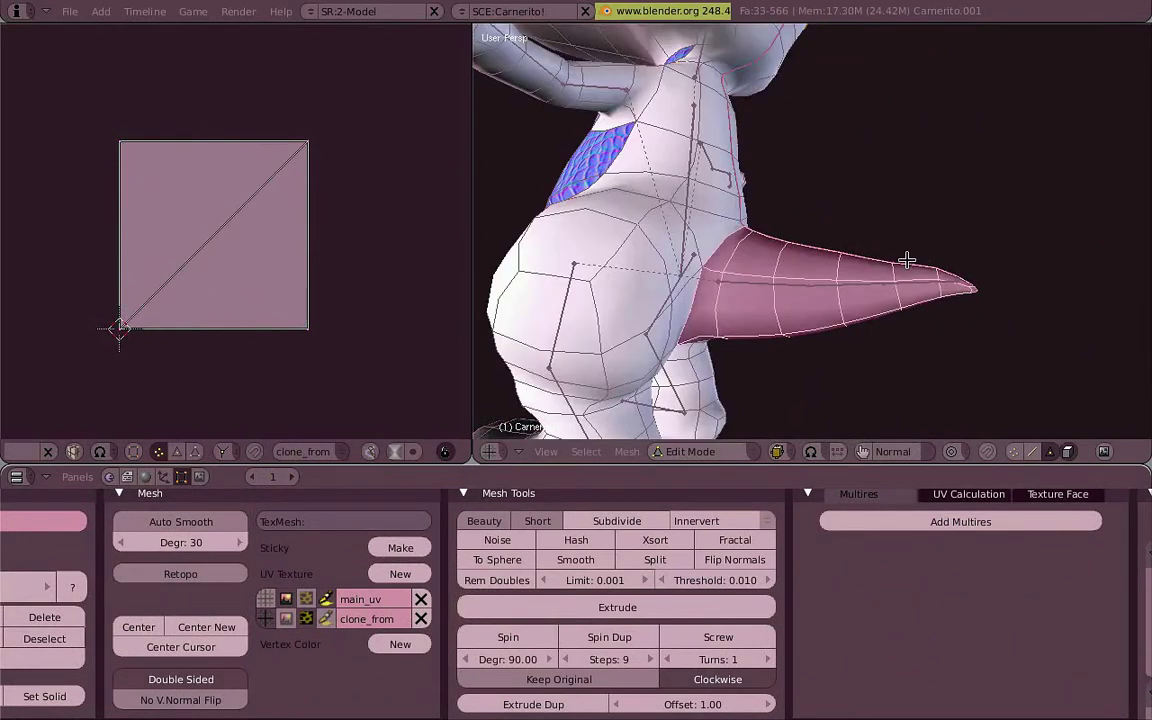
key(u)
click(906, 260)
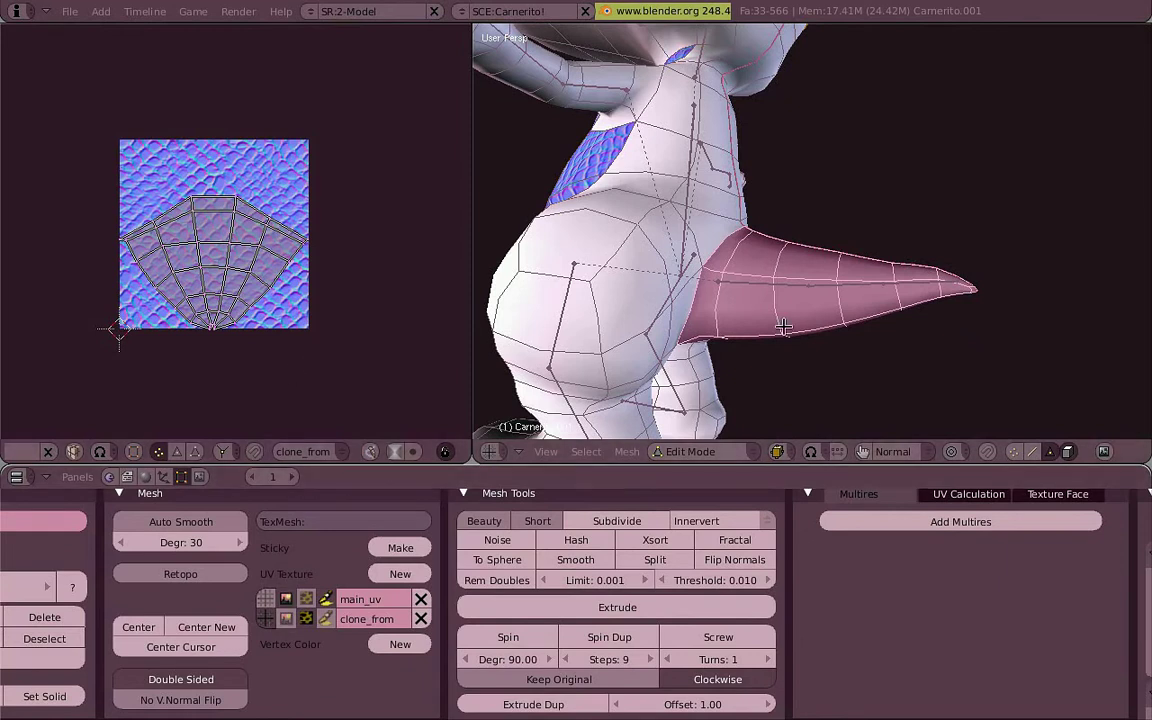
- Reselect the tail's face loops and tip, and assign the nmap_snaskin.png image to them
right_click(770, 273)
alt+right_click(736, 256)
alt+shift+right_click(782, 250)
alt+shift+right_click(820, 258)
alt+shift+right_click(870, 270)
key(z)
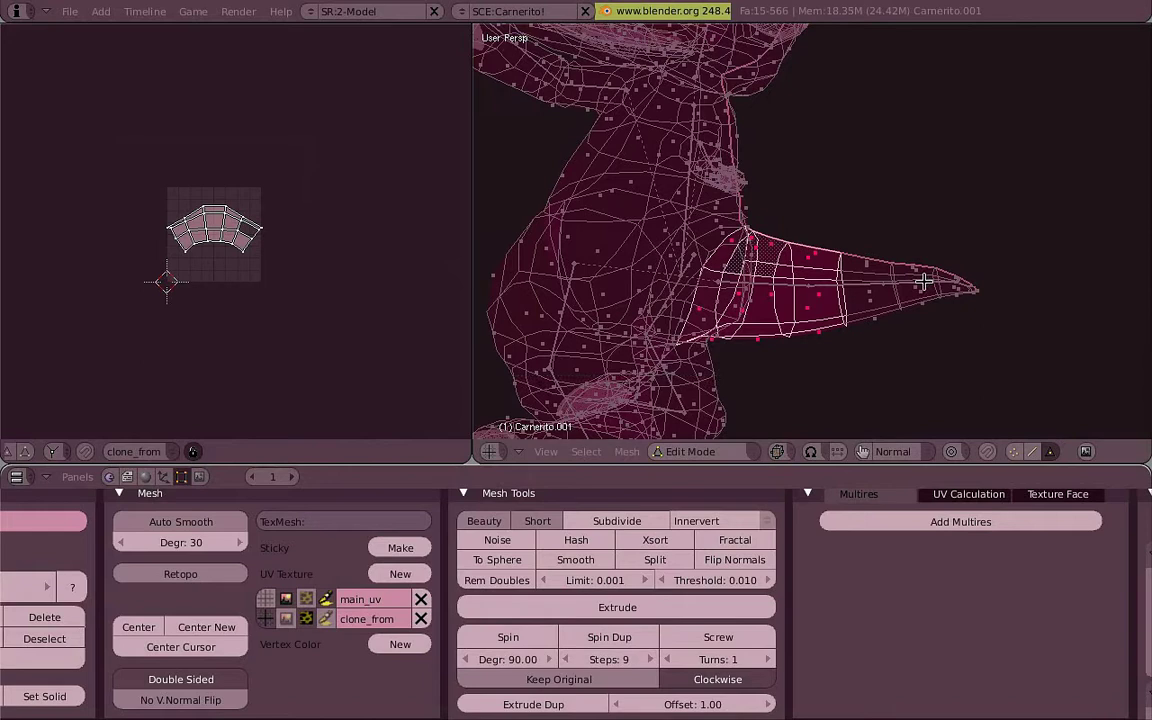
key(b)
drag(1000, 361, 850, 226)
key(z)
click(222, 454)
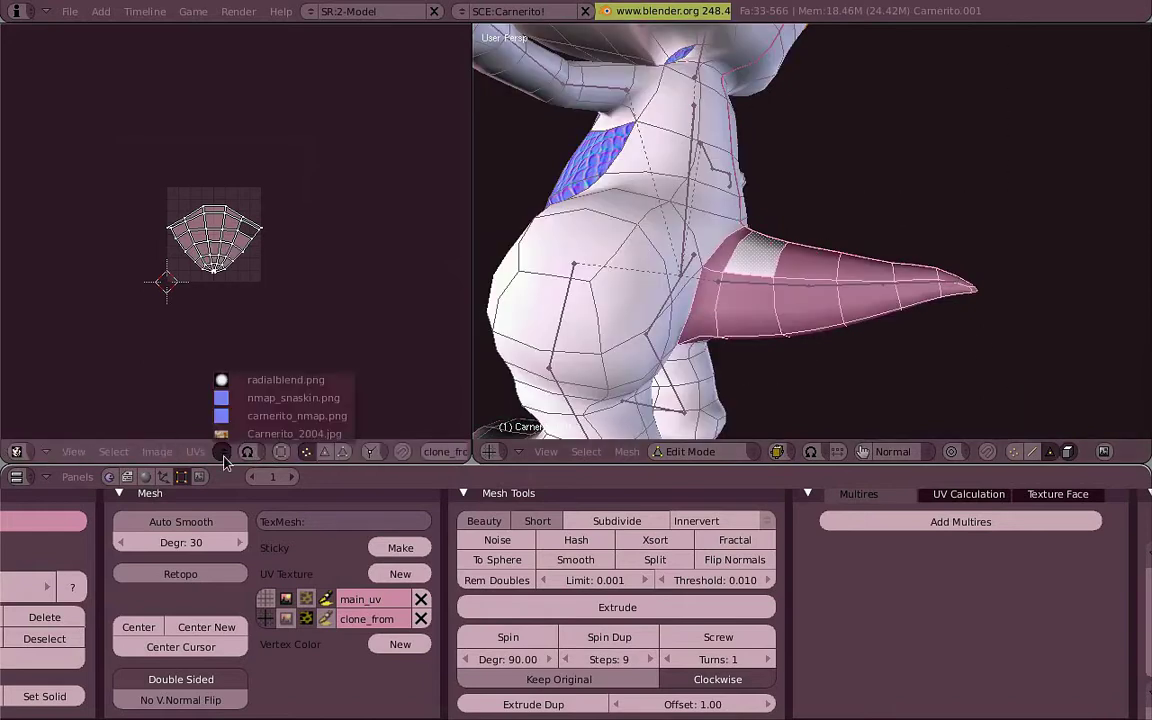
click(240, 416)
- Scale up the tail's clone_from UVs and shift them upward over the snake-skin image
key(s)
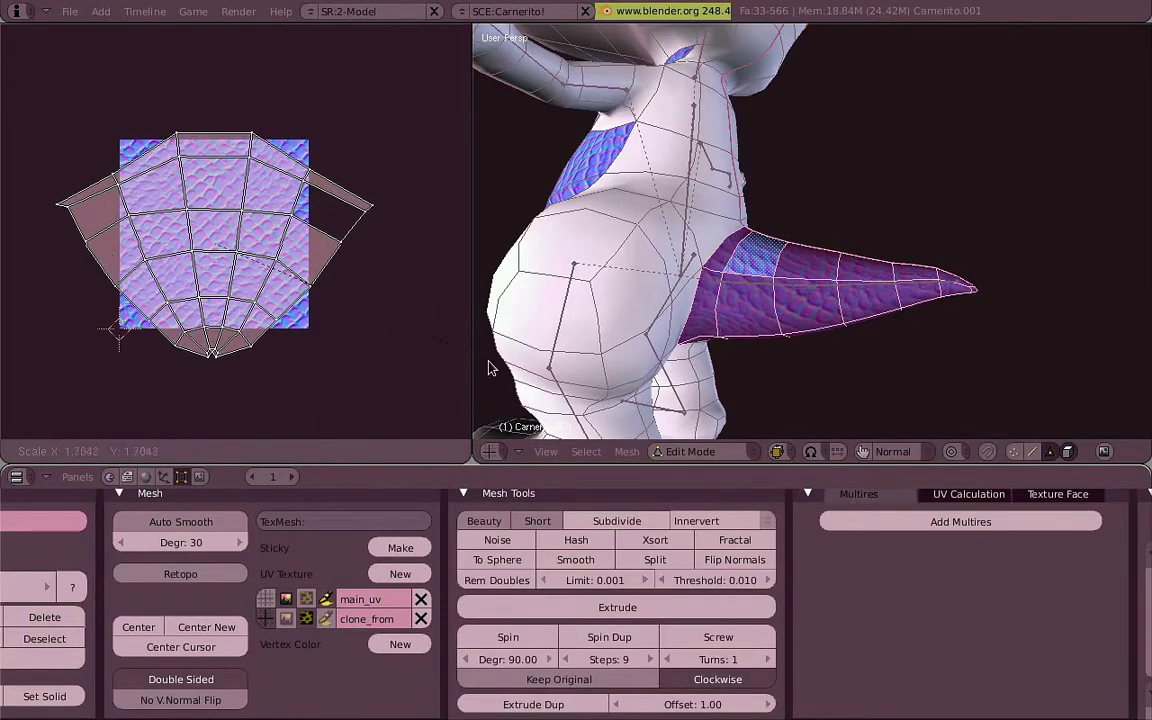
click(388, 286)
key(r)
right_click(350, 147)
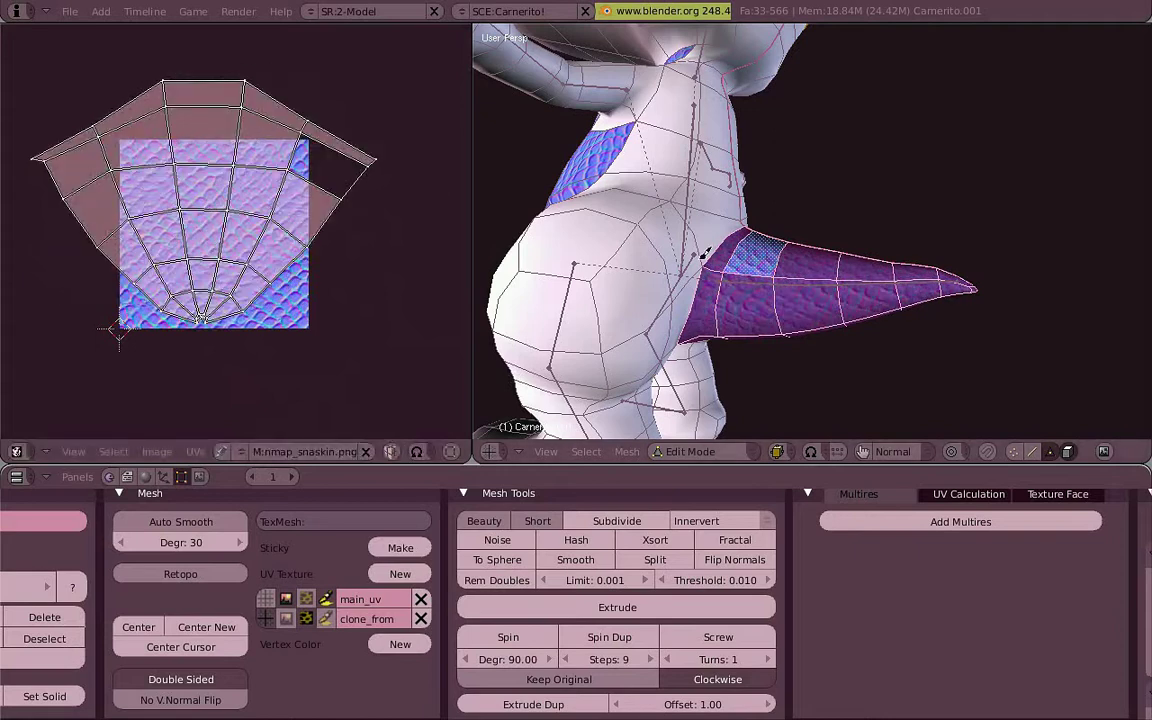
- Make main_uv active, return to Texture Paint mode and clone-paint the scales around the whole tail
key(Tab)
middle_drag(705, 252, 735, 258)
key(Tab)
key(Tab)
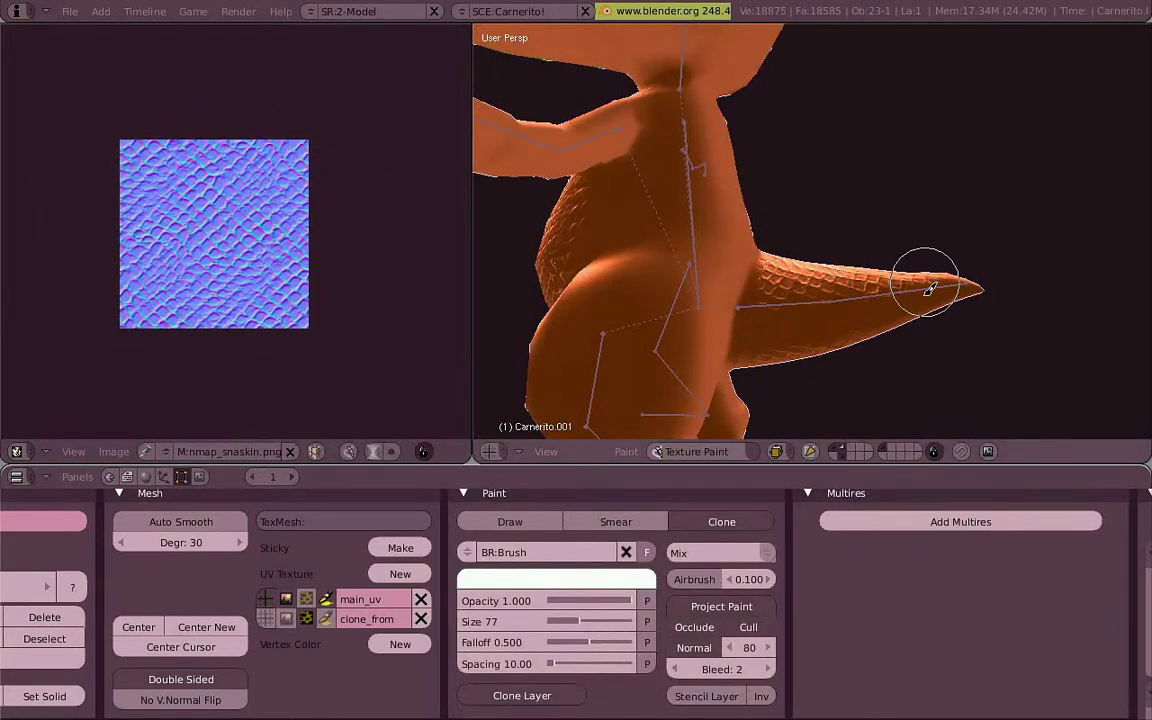
middle_drag(951, 285, 679, 349)
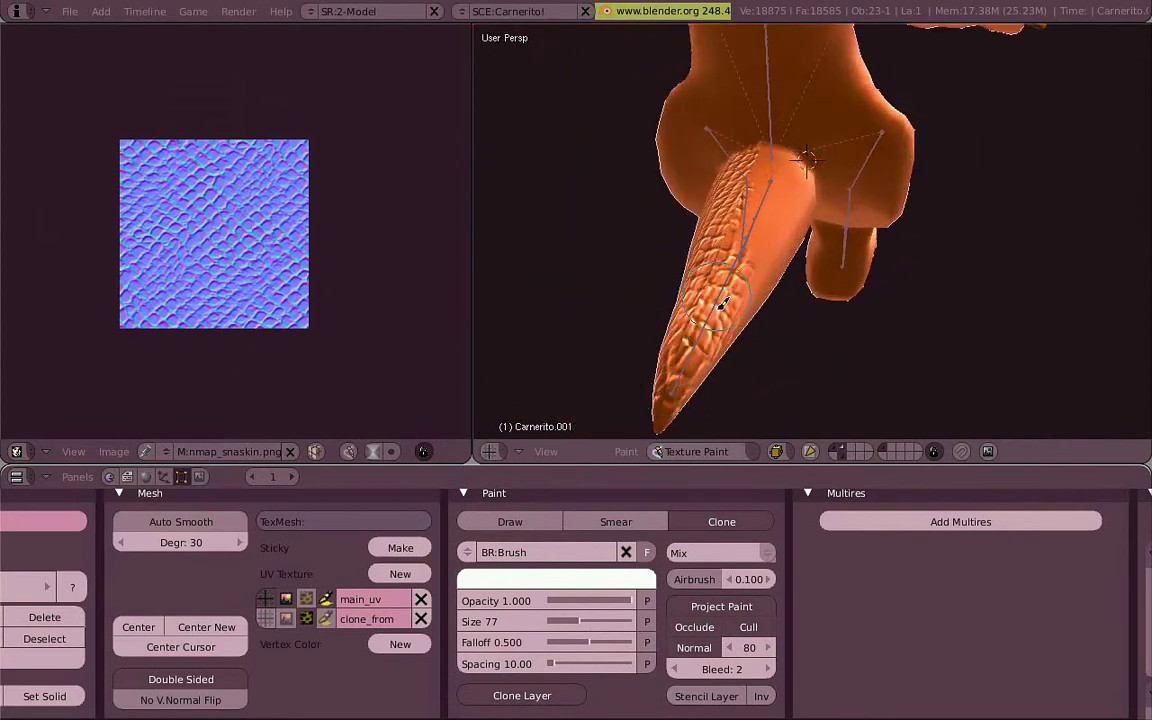
middle_drag(722, 304, 898, 271)
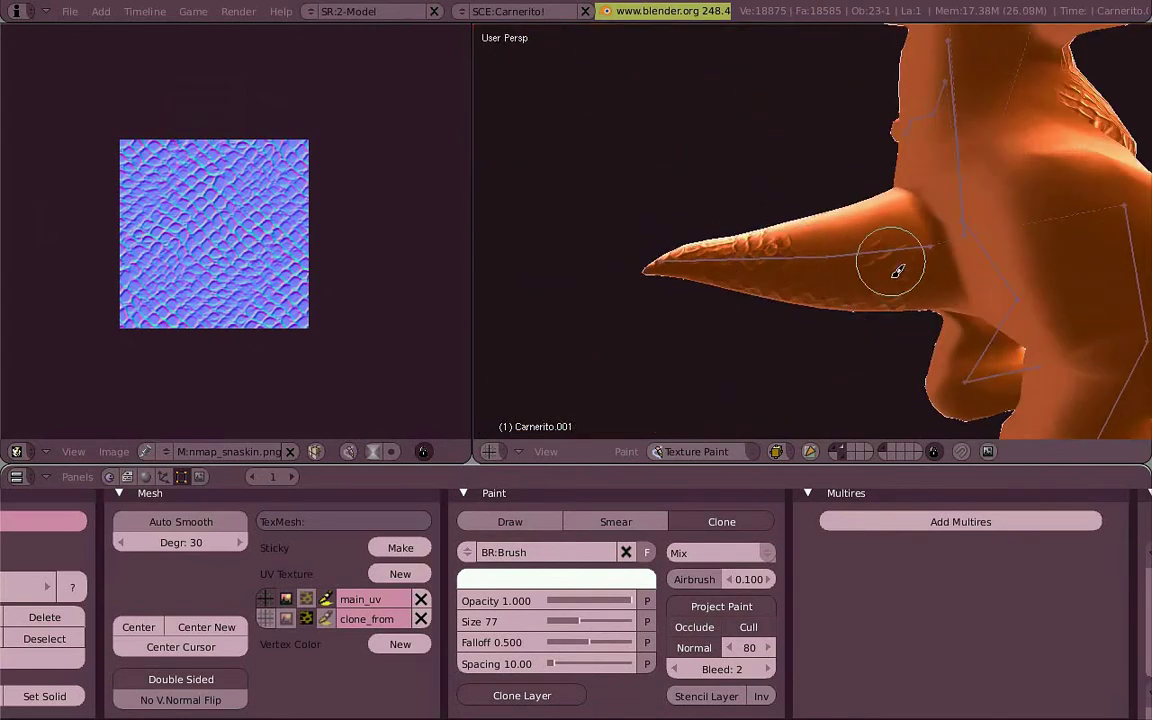
middle_drag(784, 247, 930, 311)
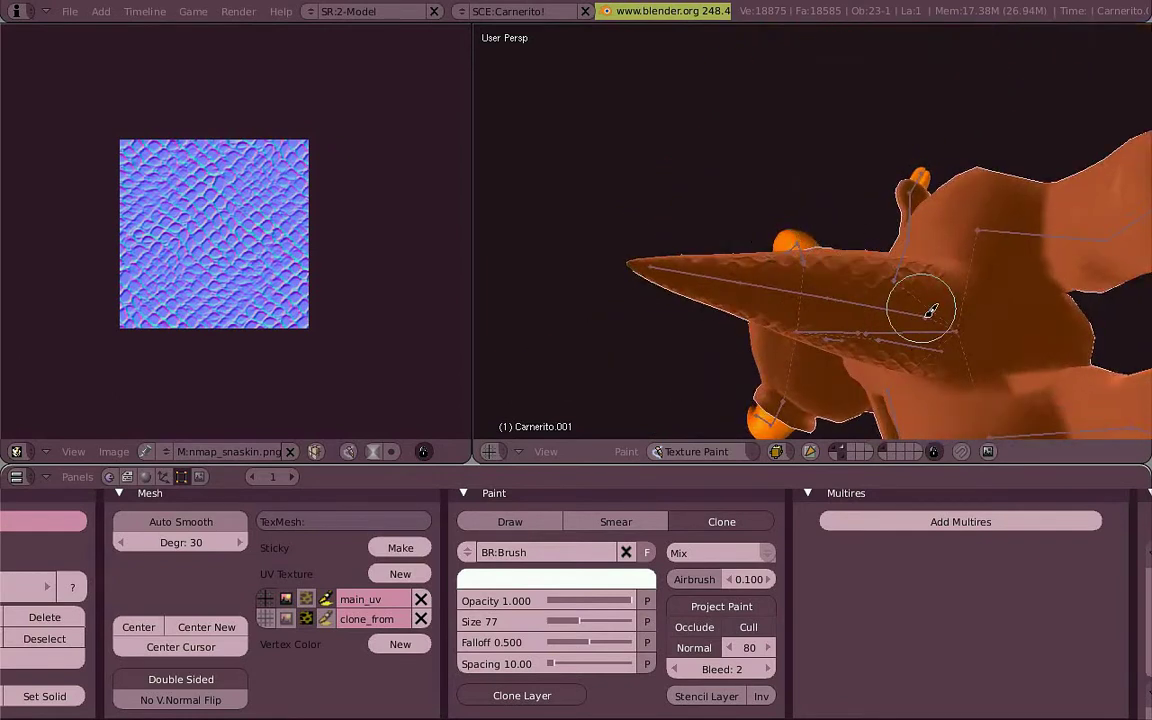
middle_drag(800, 261, 689, 189)
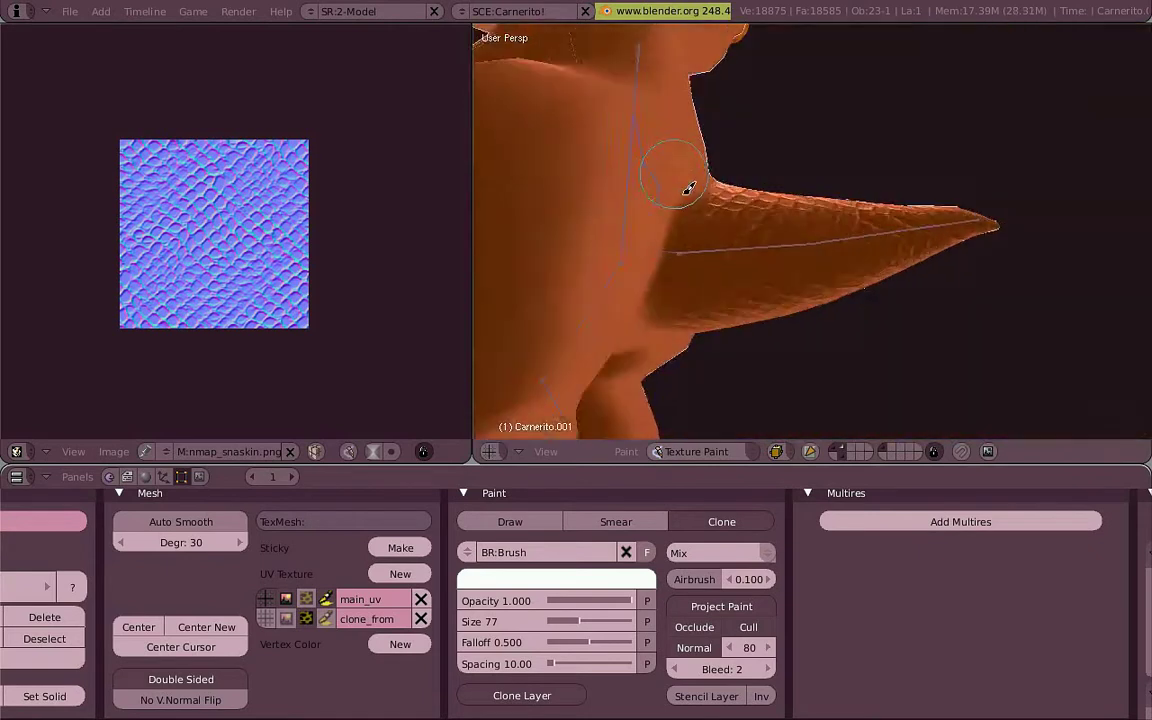
- In Edit Mode, make clone_from active, then scale down the tail's UVs and move them over the snake-skin image
key(Tab)
click(265, 618)
key(a)
key(a)
key(s)
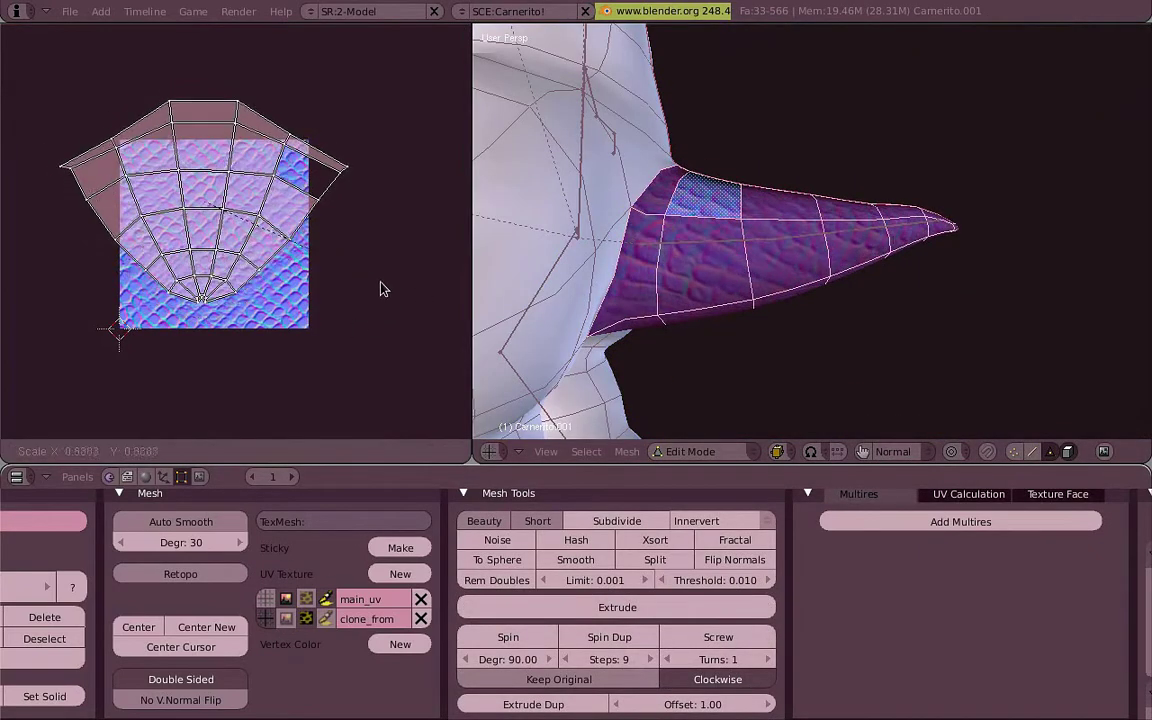
click(331, 258)
key(g)
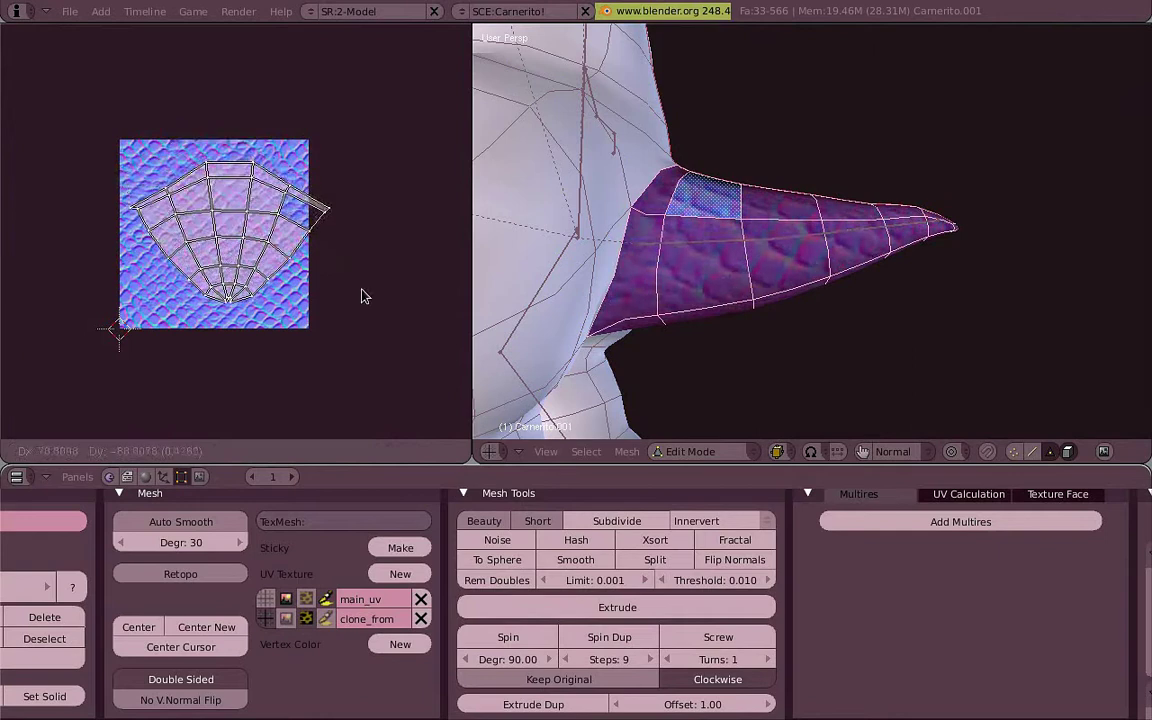
click(343, 302)
- Shift the tail's clone_from UVs again and enlarge them slightly over the snake-skin image
middle_drag(812, 262, 828, 352)
key(g)
click(349, 314)
key(s)
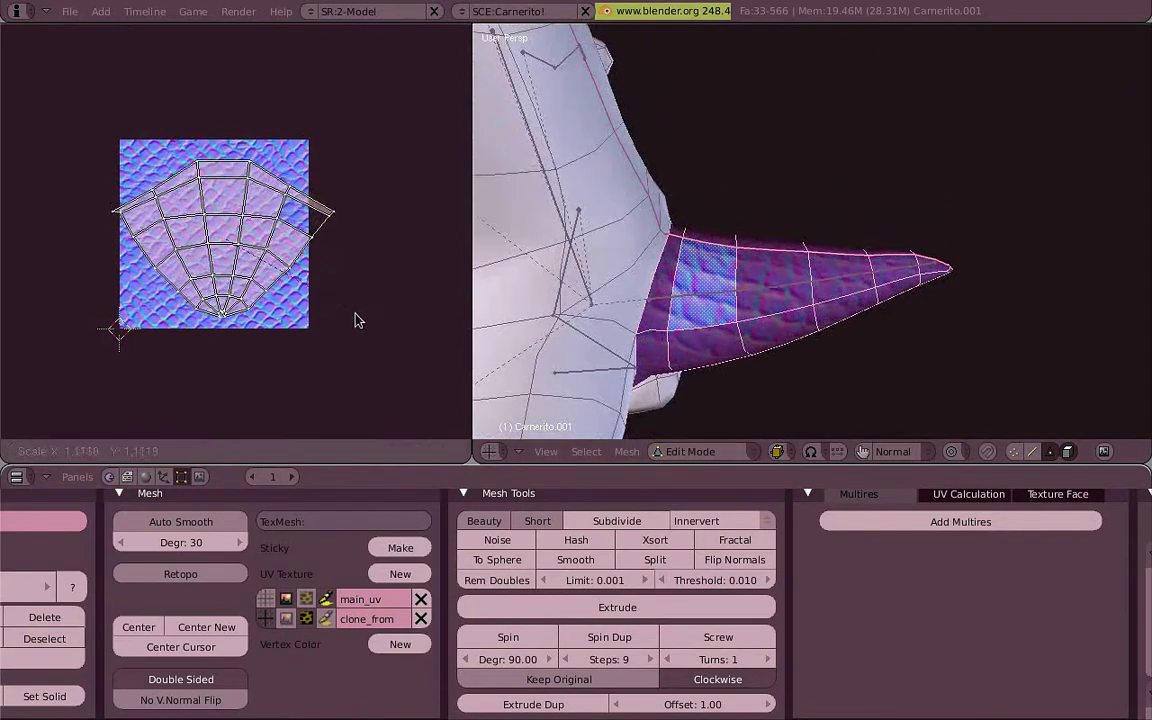
click(379, 297)
- Return to Texture Paint mode and clone-paint the scales around the tail, raising the brush opacity from 0.500 to 1.000
key(Tab)
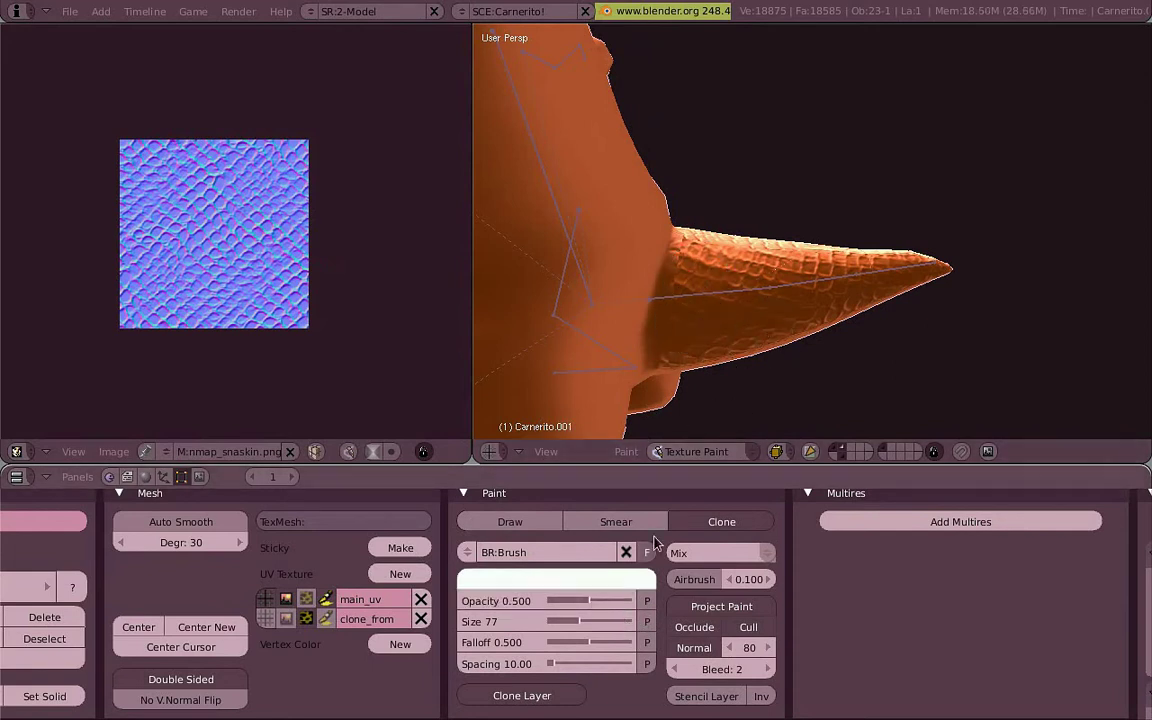
mouse_move(704, 278)
middle_down()
mouse_move(897, 386)
mouse_move(686, 166)
middle_up()
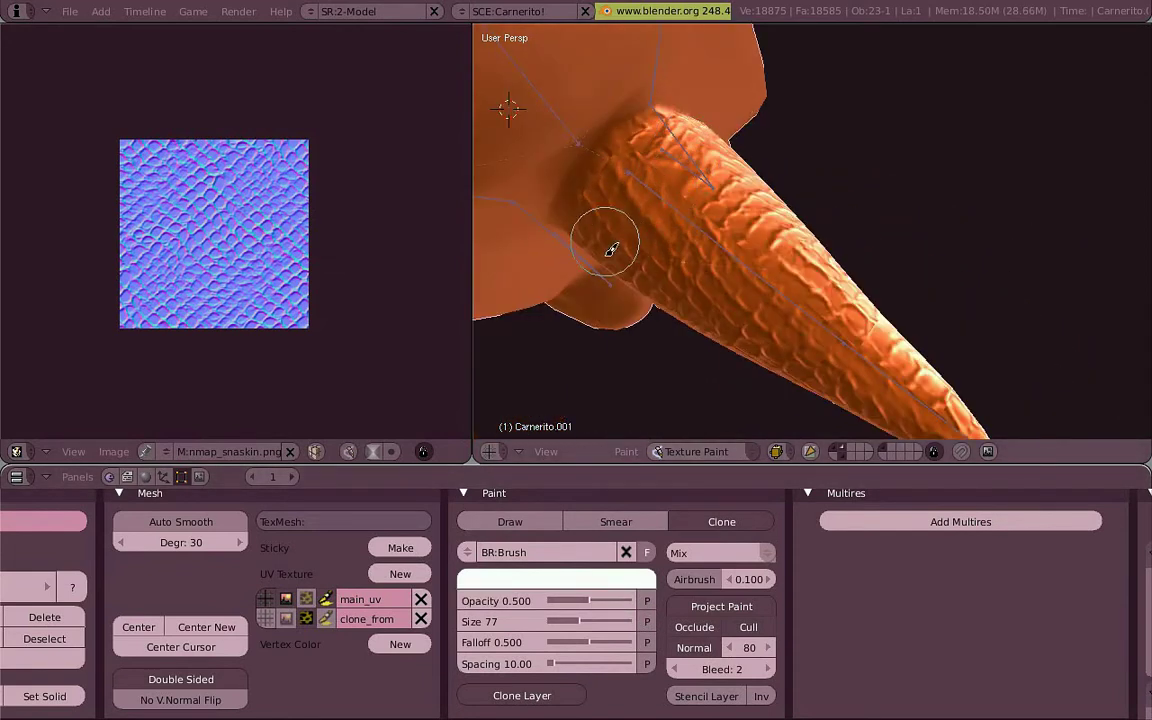
middle_drag(605, 242, 755, 200)
drag(590, 600, 634, 600)
middle_drag(850, 330, 766, 201)
scroll(766, 201, down, 3)
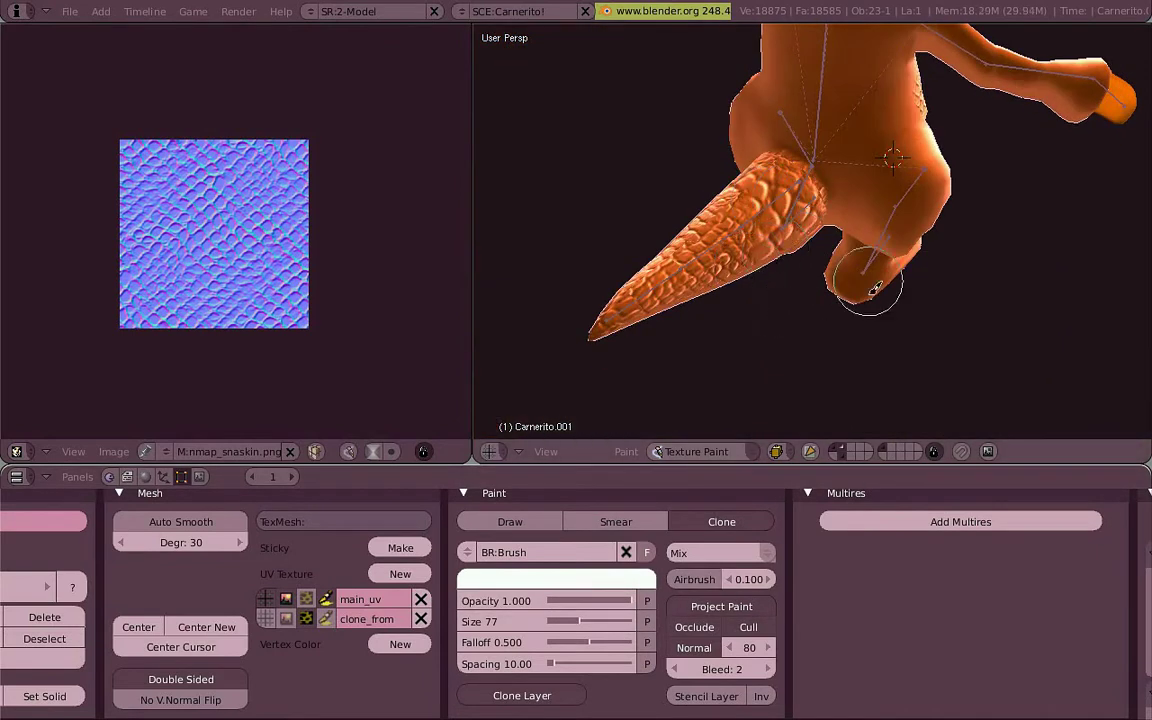
mouse_move(874, 289)
middle_down()
mouse_move(738, 290)
mouse_move(736, 222)
middle_up()
- Lower the brush opacity to 0.70 and blend the scales on the tail
key(shift+f)
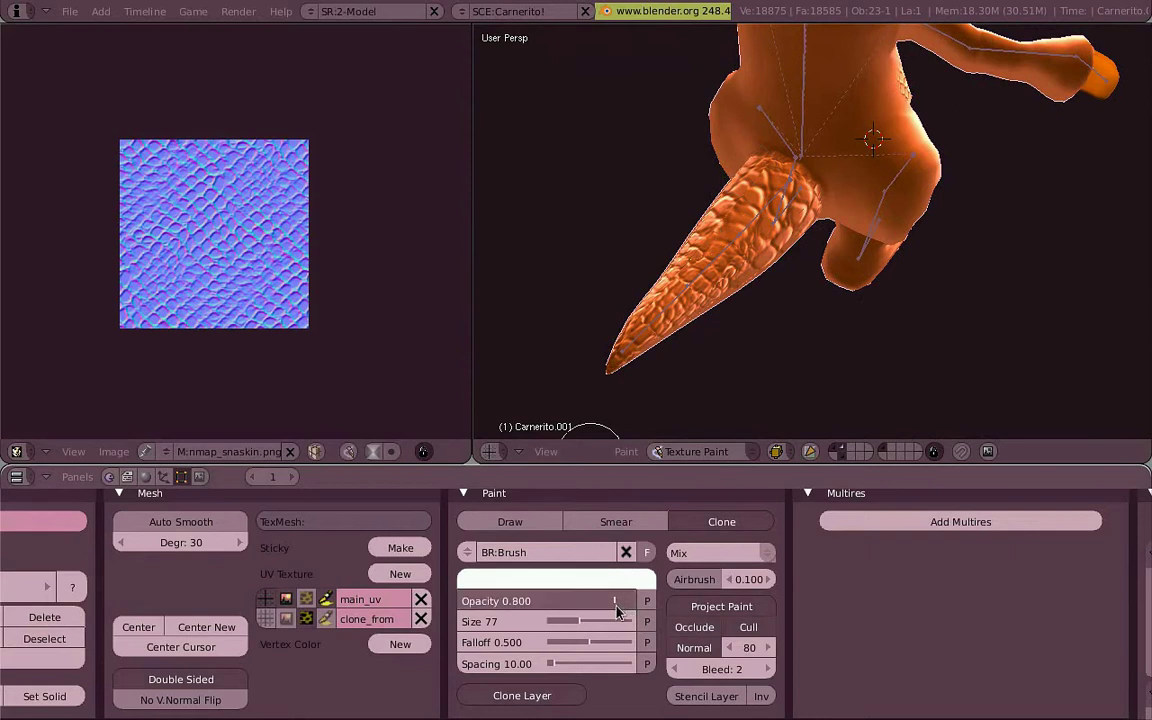
click(596, 432)
middle_drag(730, 270, 817, 283)
mouse_move(744, 266)
middle_down()
mouse_move(848, 226)
mouse_move(836, 193)
mouse_move(892, 249)
mouse_move(875, 326)
mouse_move(1016, 314)
mouse_move(985, 283)
mouse_move(818, 303)
mouse_move(836, 318)
mouse_move(797, 301)
middle_up()
- Make clone_from active in Edit Mode and brush-select the faces of one leg from hip to foot
key(Tab)
click(265, 619)
key(a)
key(b)
key(b)
drag(740, 275, 690, 290)
middle_drag(797, 301, 690, 290)
drag(690, 290, 620, 280)
middle_drag(676, 307, 658, 243)
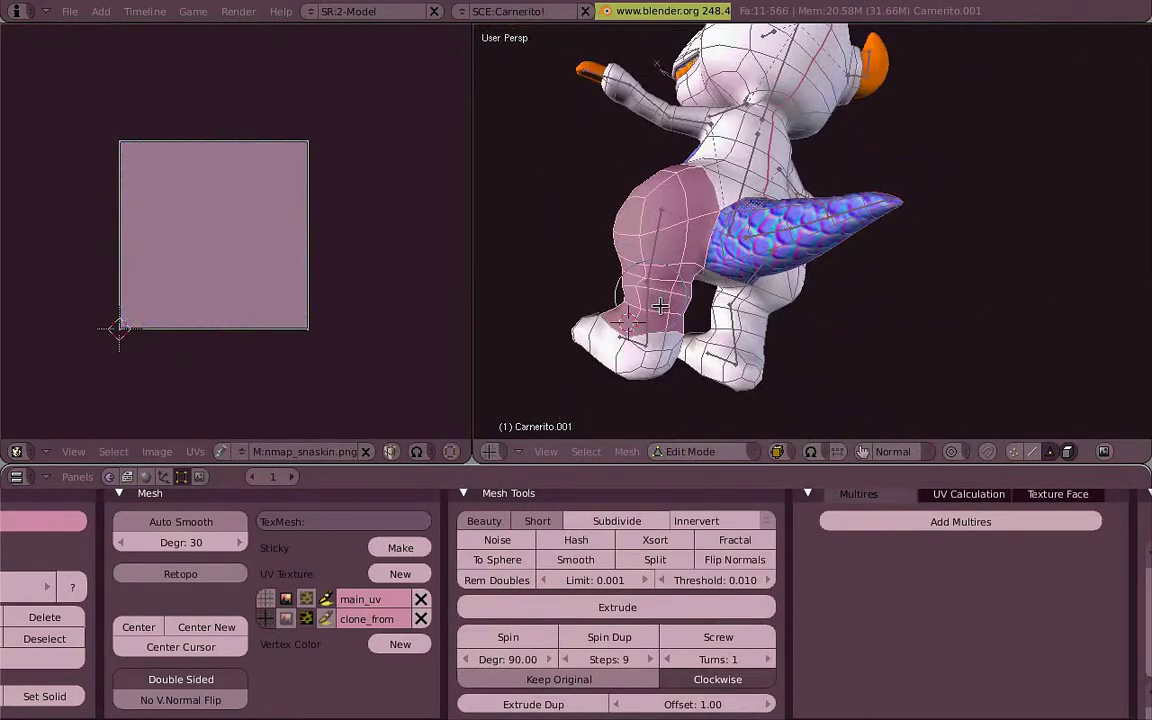
middle_drag(660, 305, 756, 245)
- Unwrap the selected leg faces and assign the nmap_snaskin.png image to them
key(u)
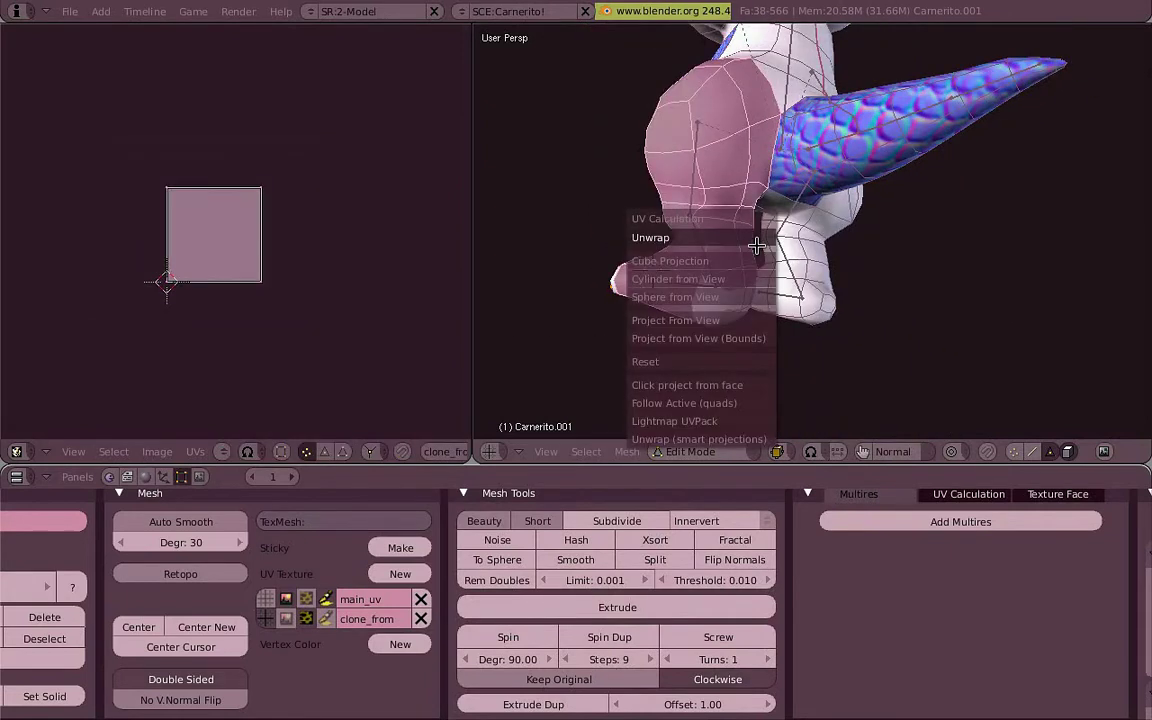
click(756, 242)
click(222, 451)
click(270, 393)
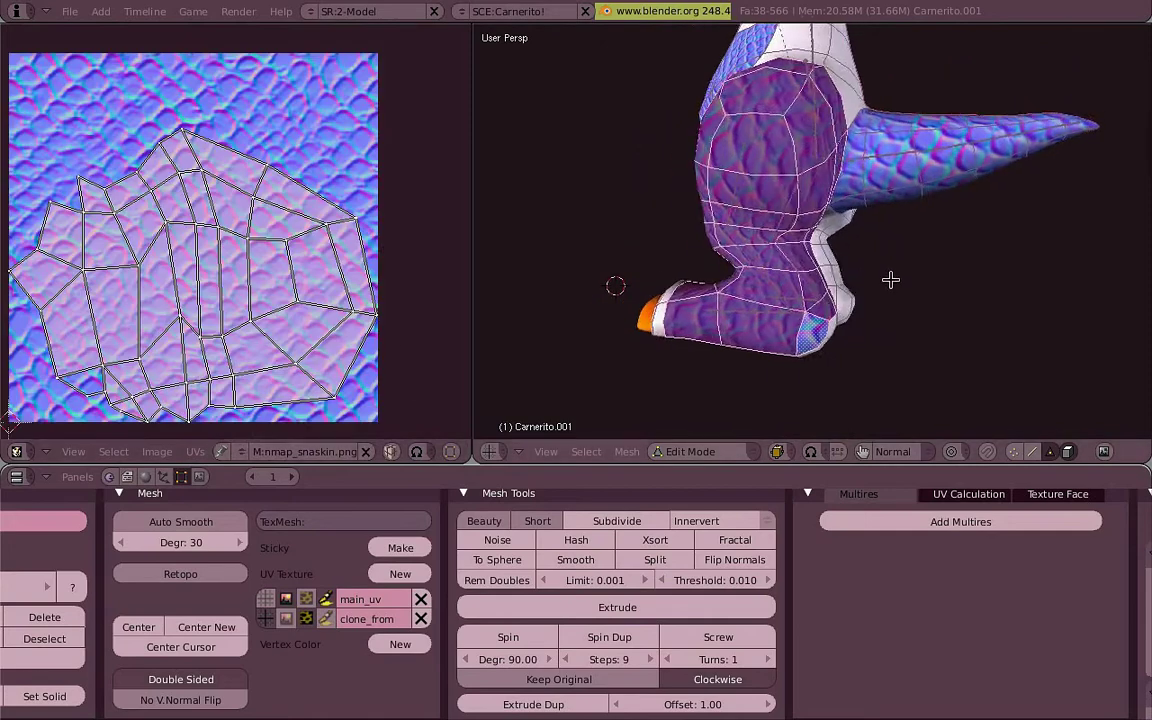
middle_drag(891, 280, 940, 286)
- Select all of the leg's clone_from UVs, then scale up, rotate and reposition them over the snake-skin image
key(a)
key(a)
key(s)
click(522, 378)
key(r)
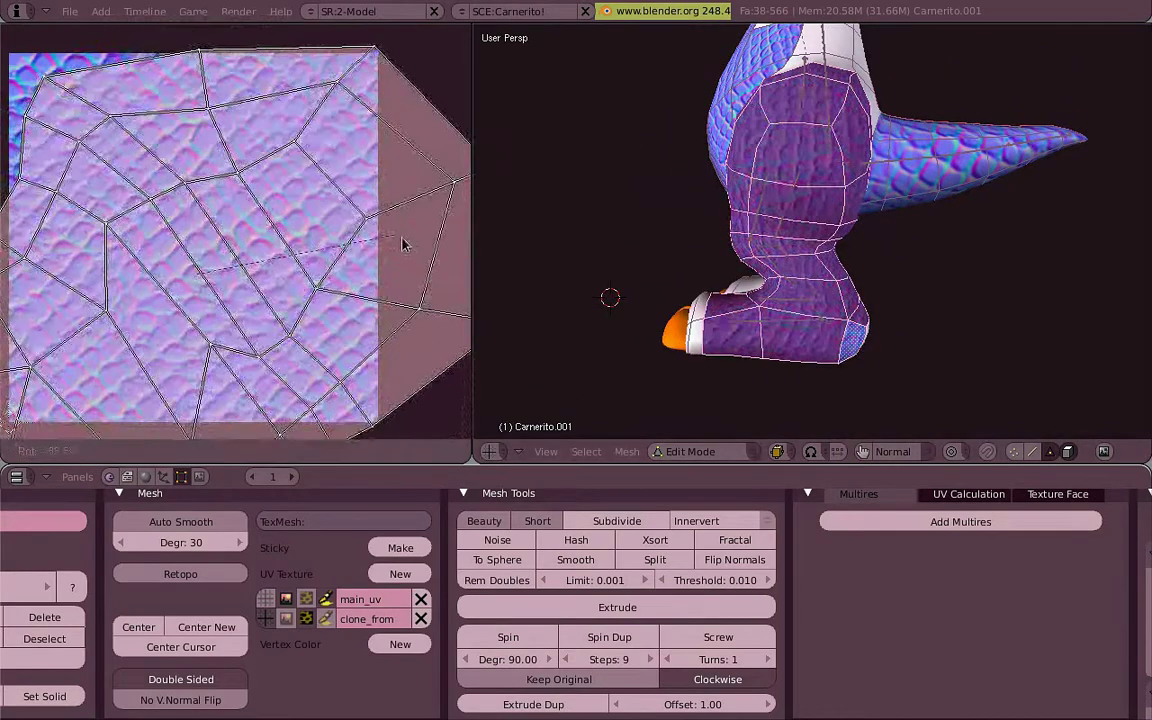
click(403, 245)
key(g)
click(375, 226)
- Turn off Draw Faces so the selected faces are not highlighted in Edit Mode
key(Tab)
key(Tab)
middle_drag(940, 573, 245, 542)
click(892, 580)
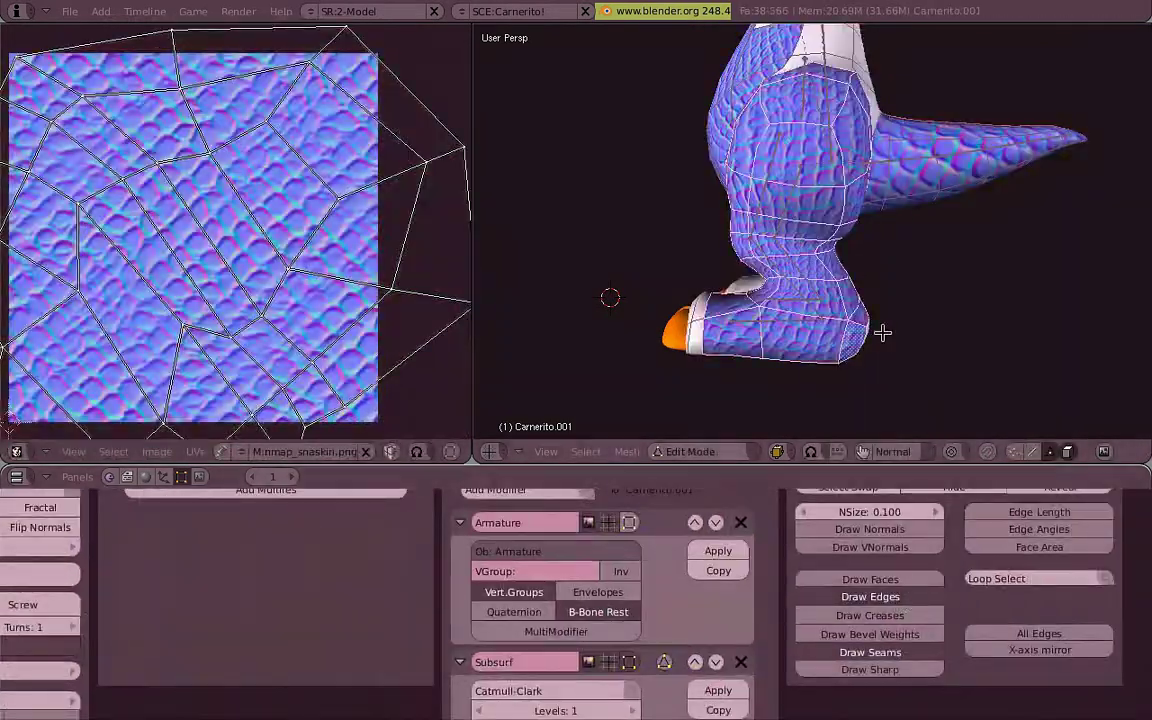
- Make main_uv the active UV layer and fit the buttons panels into view
scroll(882, 332, up, 2)
scroll(789, 560, left, 5)
click(277, 581)
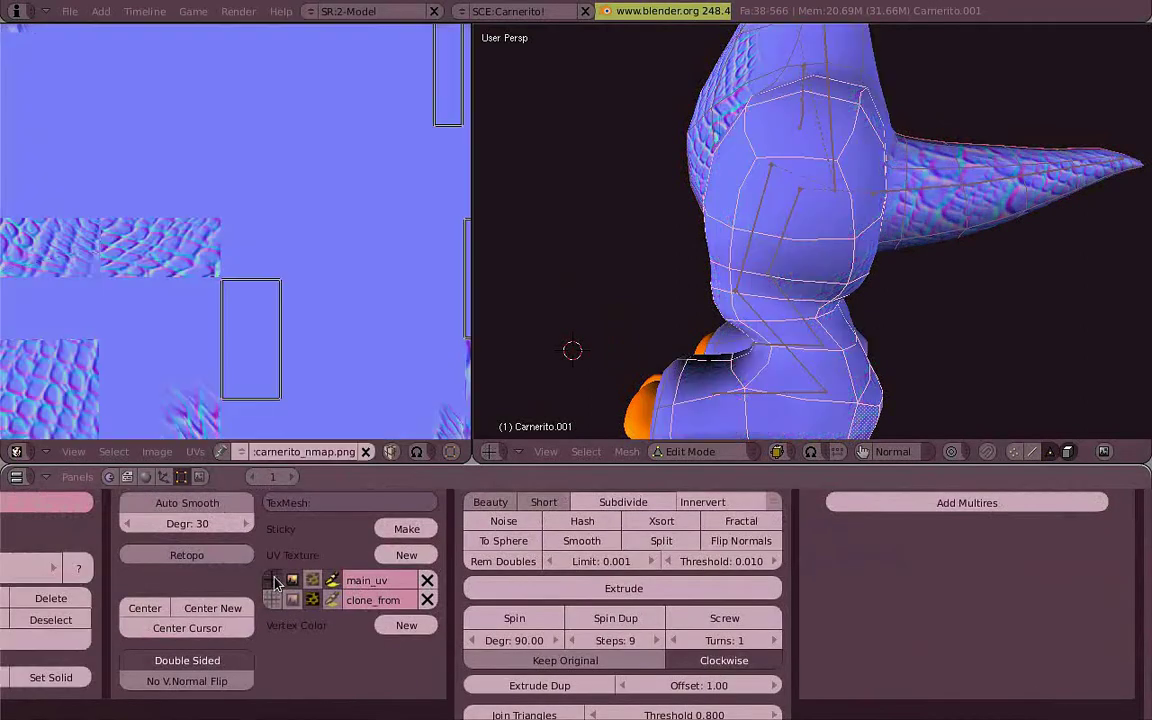
key(Home)
scroll(761, 627, right, 6)
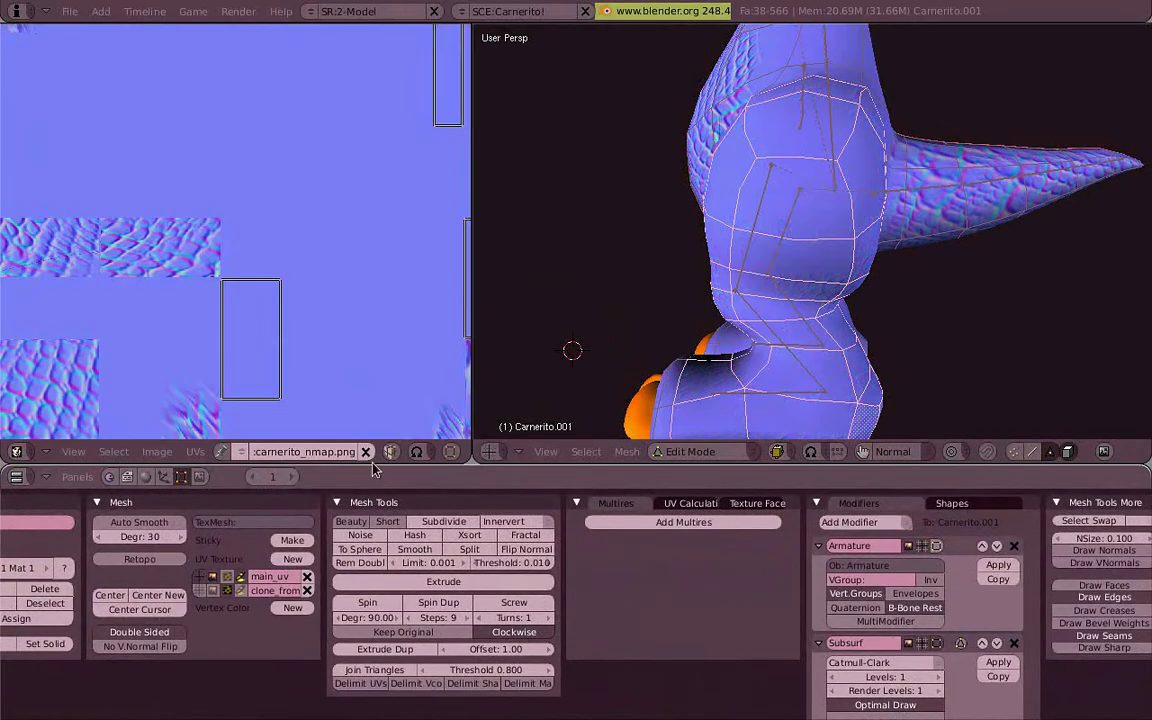
- Return to Texture Paint mode and clone-paint the scales over the hip, thigh and leg in a maximized 3D view
key(Tab)
middle_drag(776, 172, 882, 231)
drag(876, 176, 895, 178)
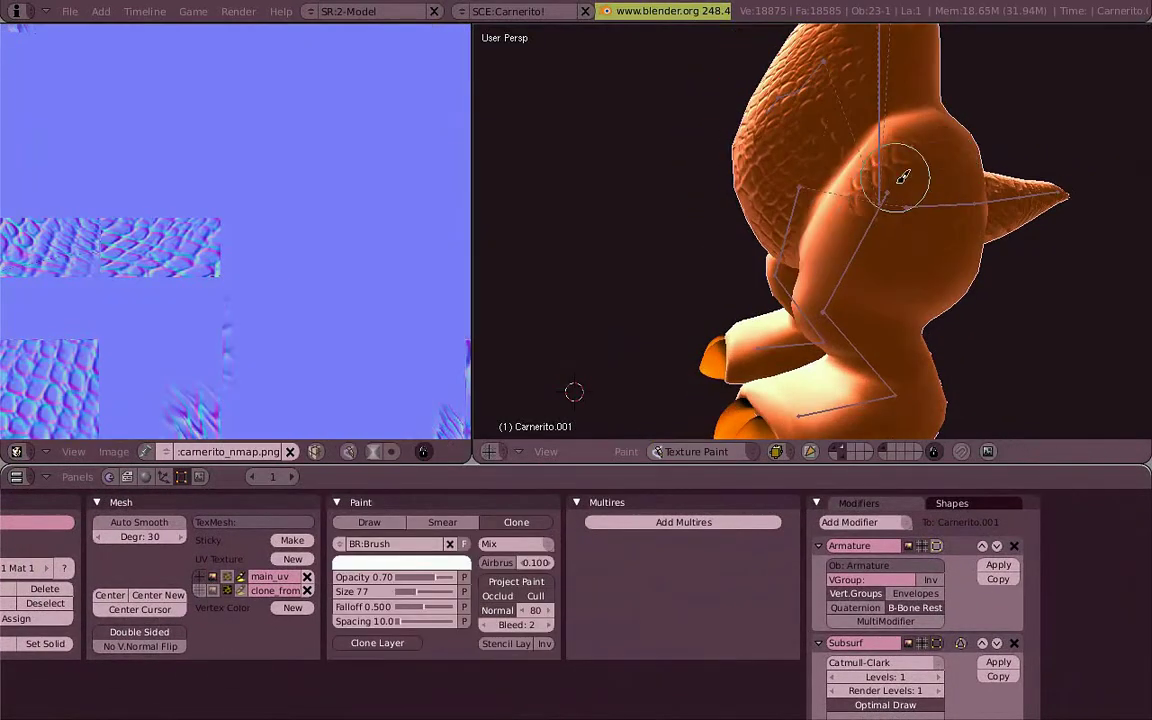
middle_drag(928, 222, 707, 290)
key(ctrl+Up)
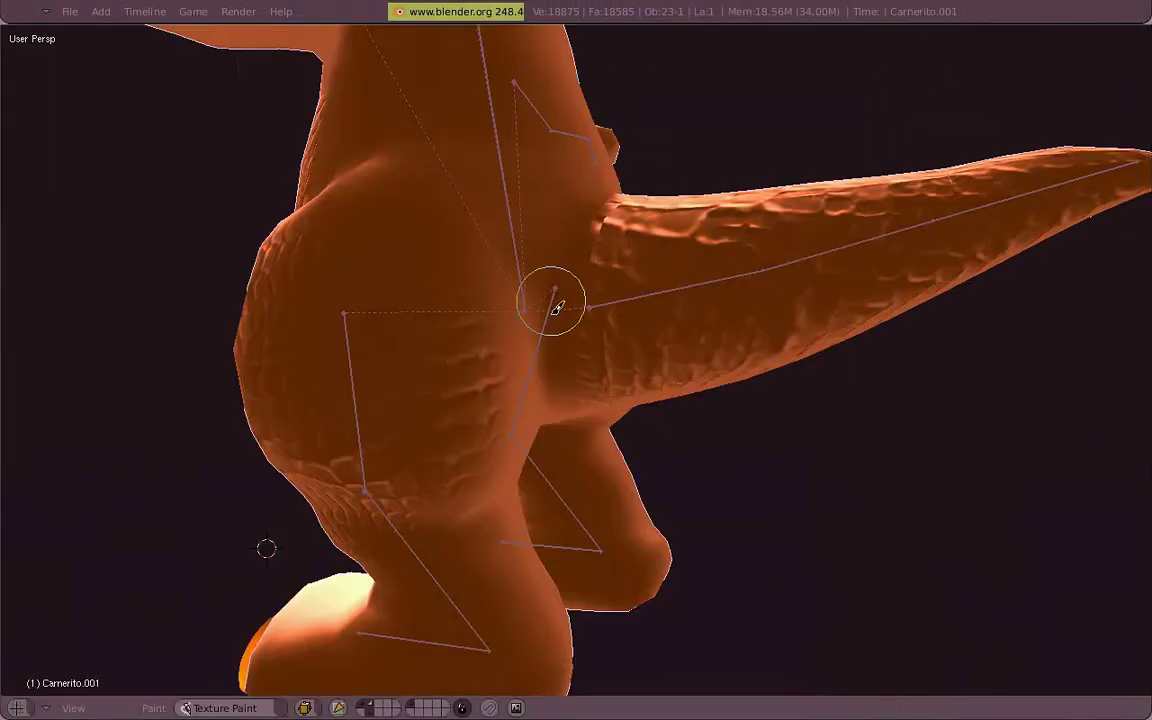
middle_drag(490, 400, 357, 391)
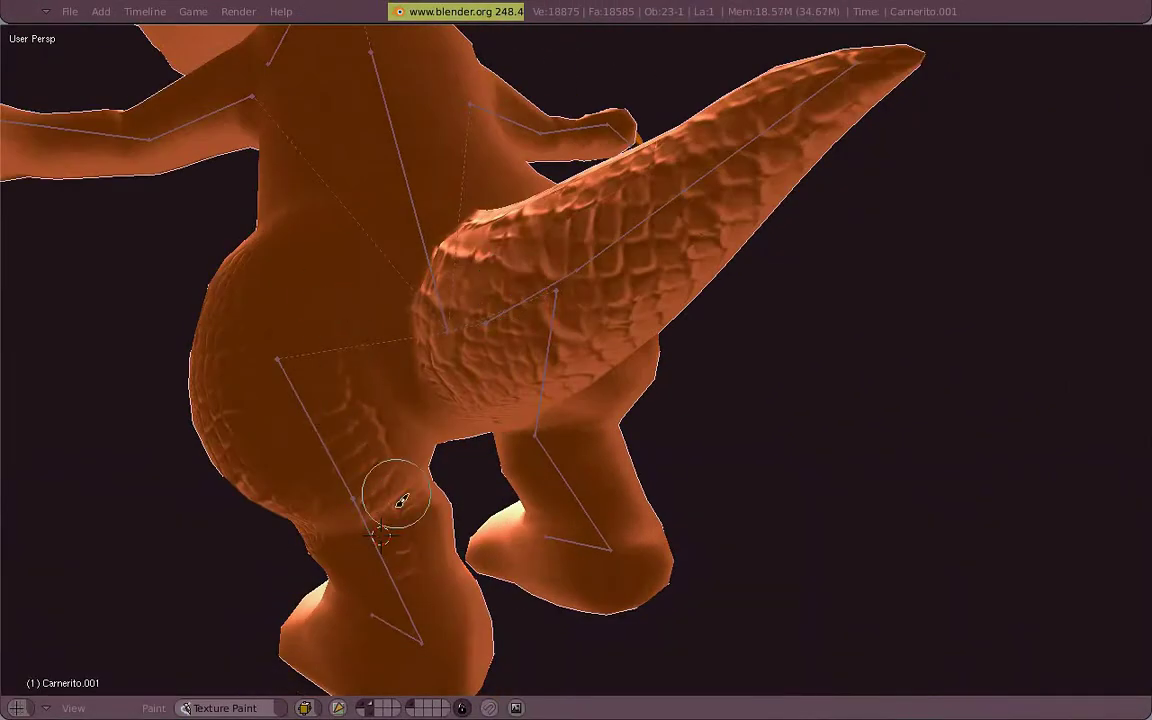
middle_drag(400, 500, 677, 530)
middle_drag(767, 545, 784, 437)
- Restore the split layout and save the painted carnerito_nmap.png image
key(ctrl+Right)
click(114, 453)
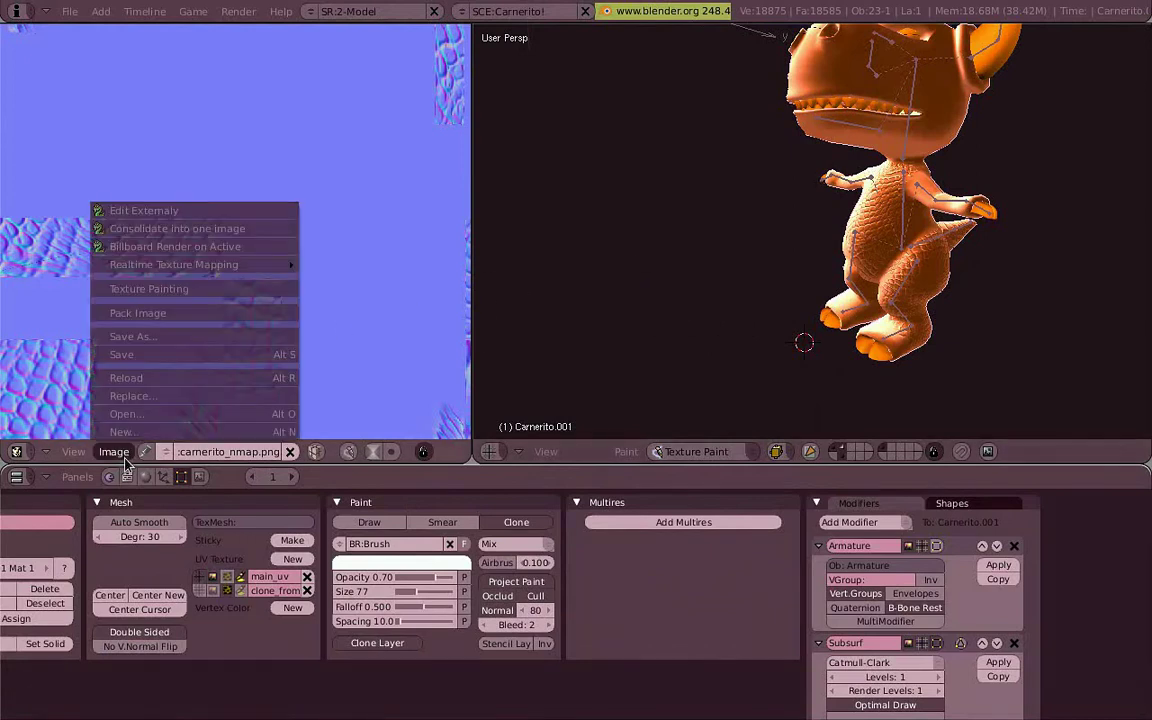
click(158, 357)
click(161, 363)
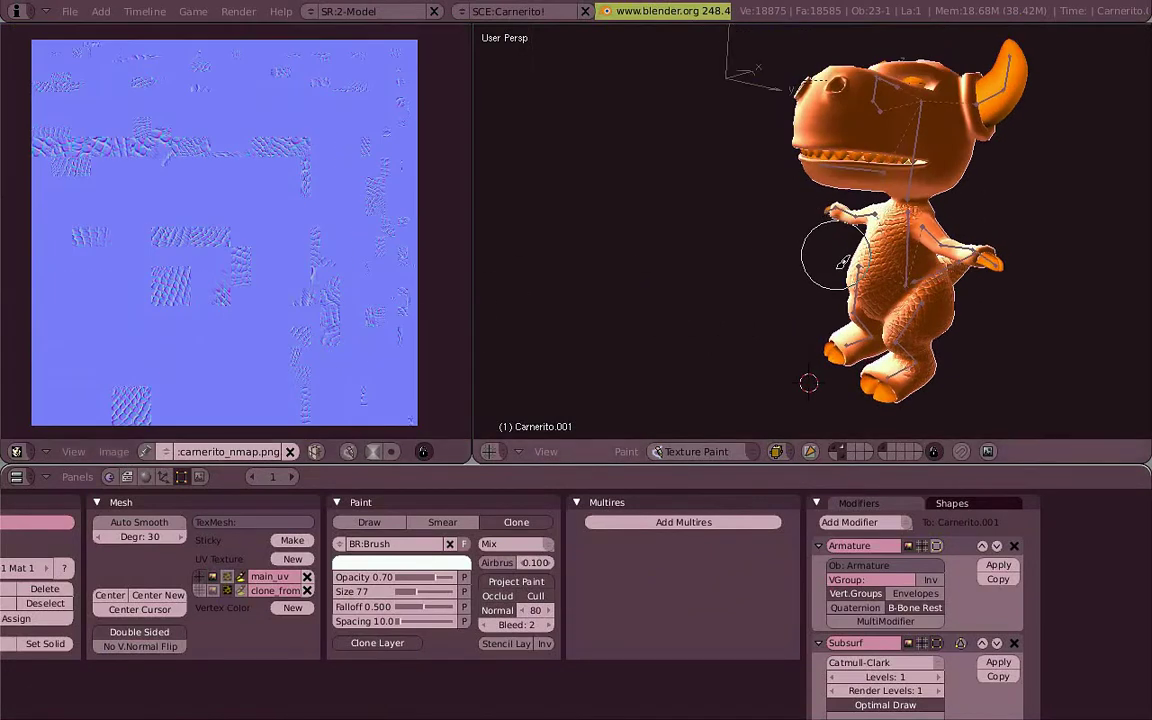
- Examine the painted normal map and how the scales look on the whole body
key(Tab)
key(a)
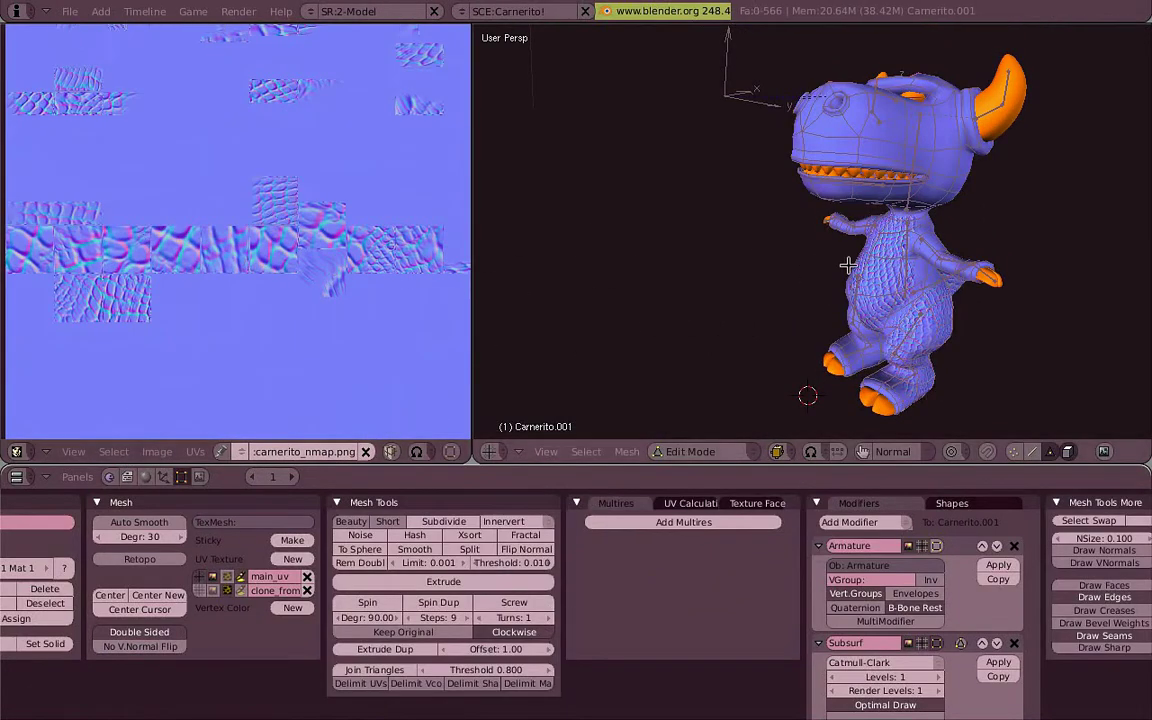
key(a)
scroll(314, 224, down, 3)
middle_drag(437, 376, 314, 224)
key(Tab)
mouse_move(830, 290)
middle_down()
mouse_move(957, 301)
mouse_move(914, 230)
mouse_move(972, 193)
mouse_move(841, 121)
mouse_move(703, 180)
mouse_move(690, 235)
mouse_move(707, 237)
middle_up()
scroll(950, 290, up, 3)
scroll(690, 235, up, 3)
- Make clone_from active in Edit Mode and brush-select the faces on the side of the head and jaws
key(Tab)
click(199, 590)
key(a)
key(b)
key(b)
scroll(673, 232, up, 2)
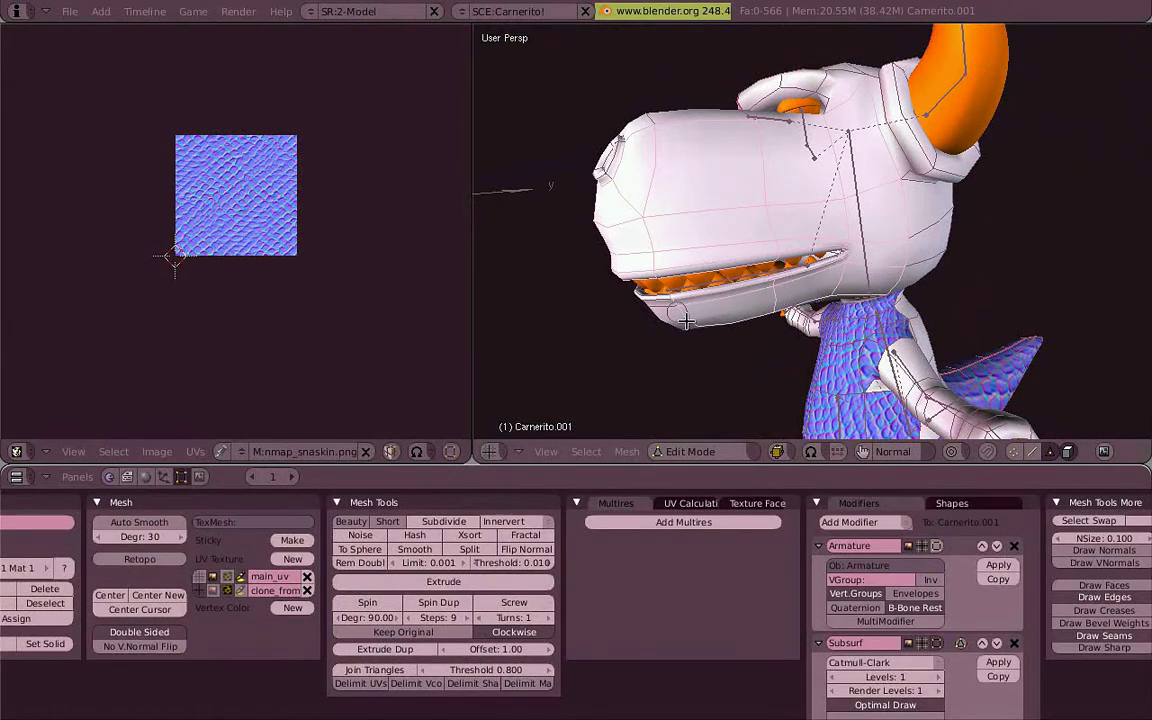
middle_drag(918, 217, 893, 196)
key(b)
key(b)
drag(948, 205, 918, 219)
right_click(918, 219)
- Unwrap the selected head faces and assign the nmap_snaskin.png image to them
key(u)
click(863, 186)
scroll(341, 238, up, 4)
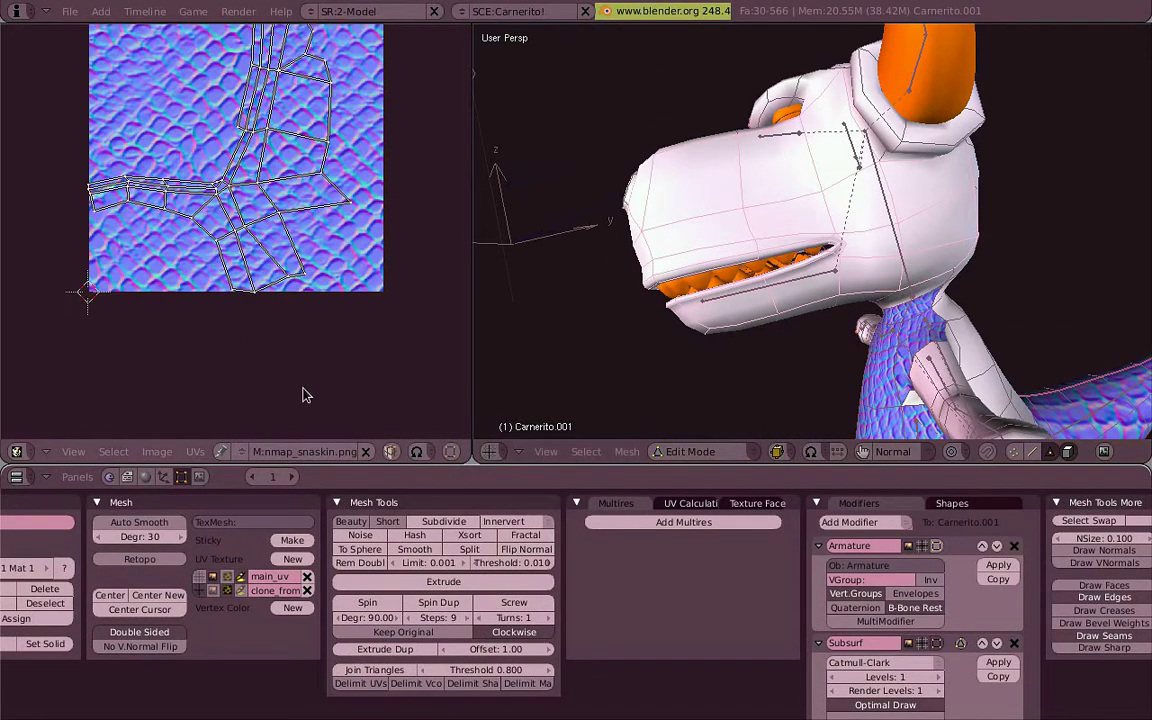
click(242, 452)
click(290, 399)
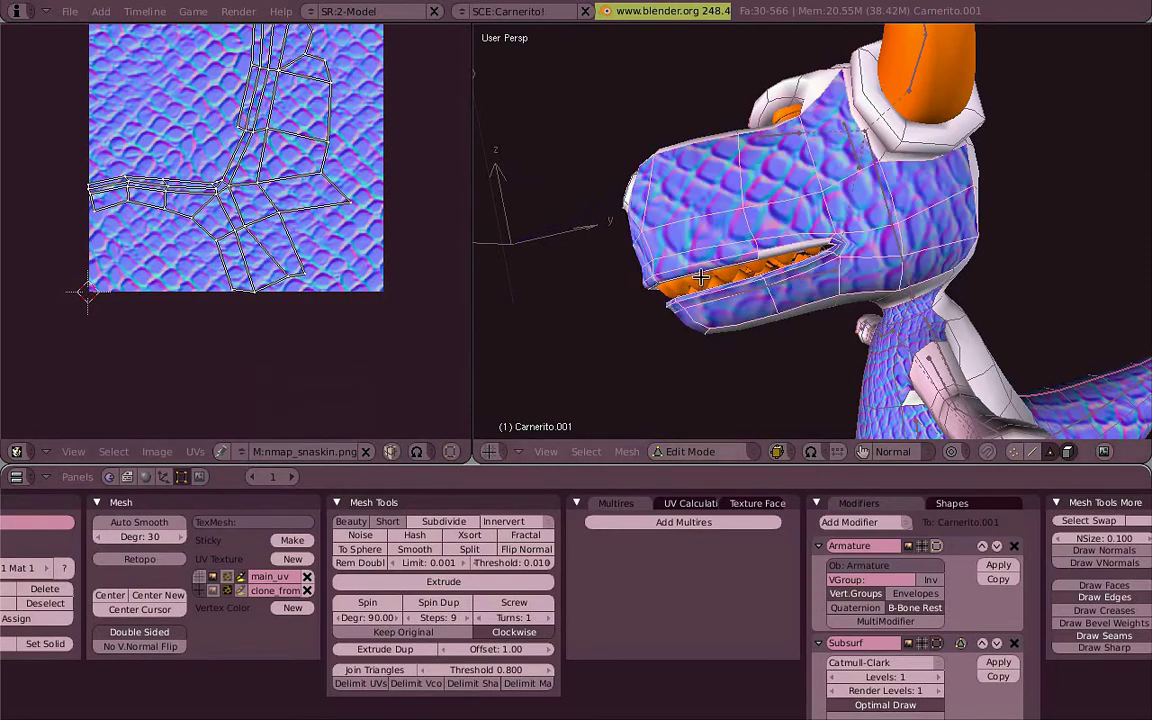
- Scale up the head's clone_from UVs over the snake-skin image
key(s)
click(408, 350)
middle_drag(320, 246, 340, 327)
click(340, 328)
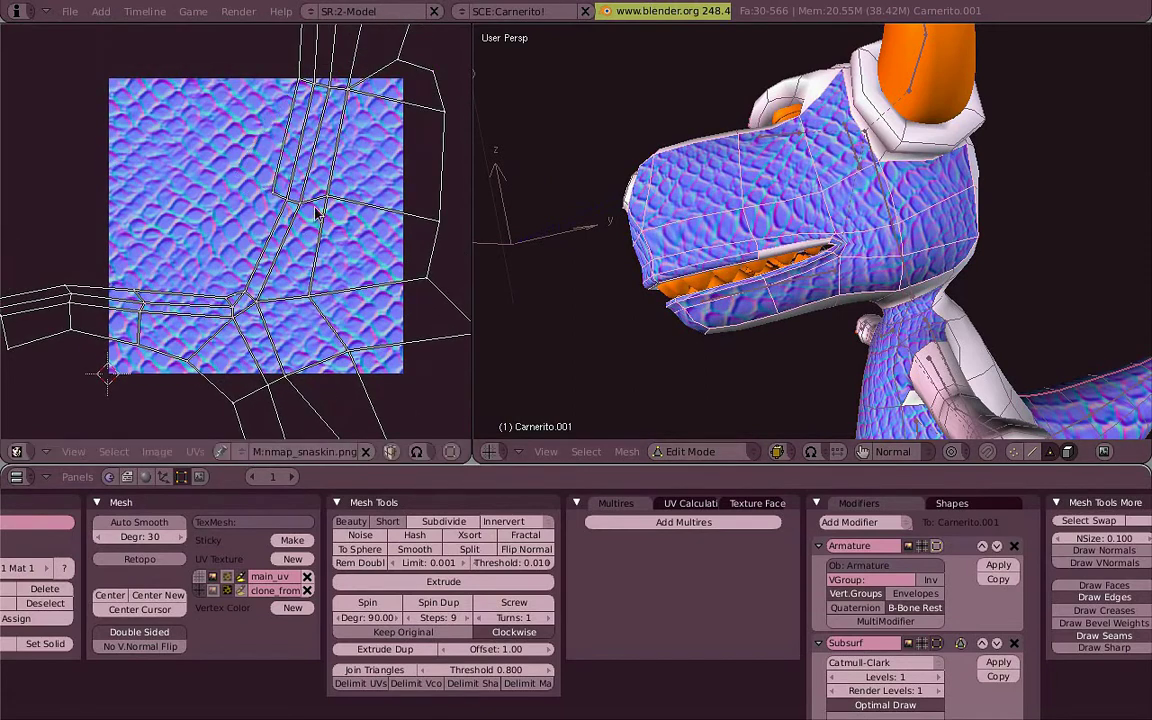
middle_drag(331, 142, 317, 209)
scroll(362, 217, down, 2)
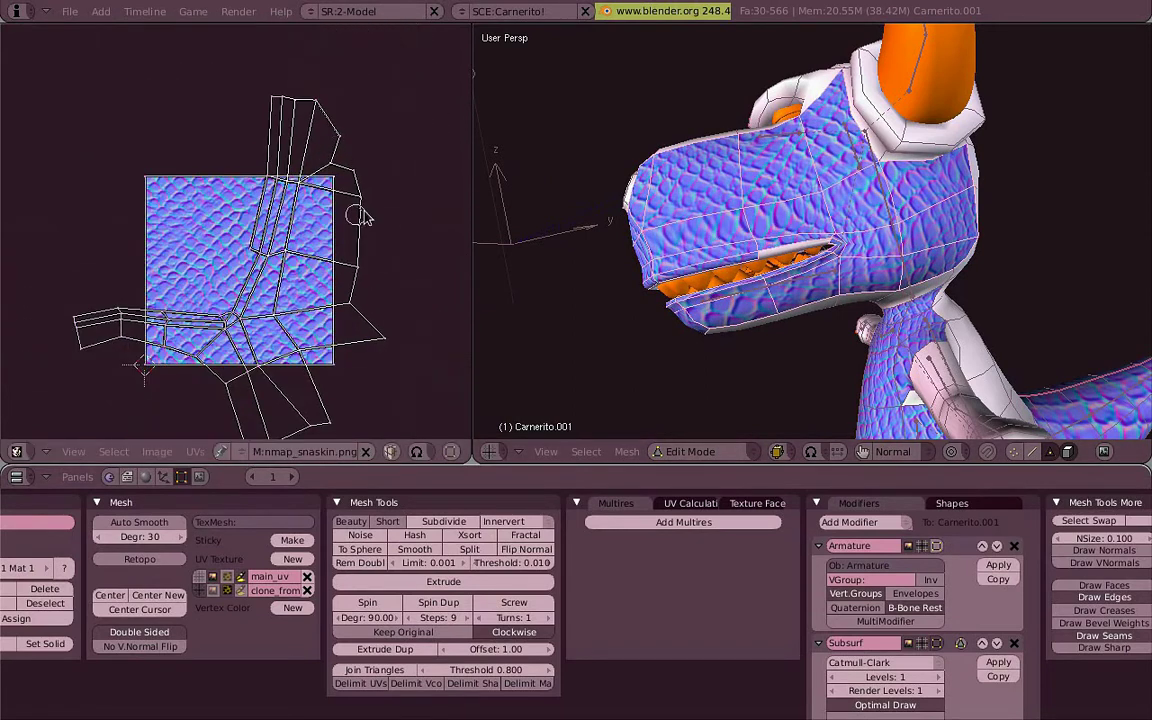
- Unwrap the head again with one more face selected and scale up its UVs
key(u)
click(777, 264)
key(s)
click(373, 290)
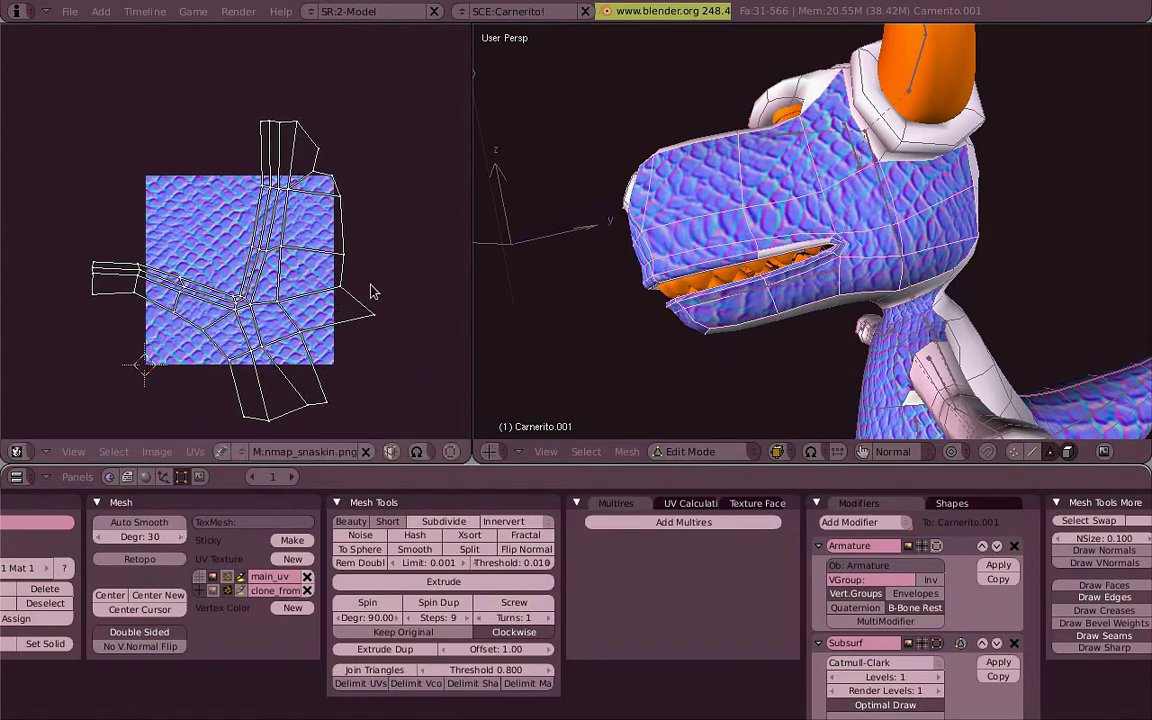
- Enable proportional editing, then scale and reposition the head's UVs over the snake-skin image
scroll(372, 290, up, 2)
key(s)
key(o)
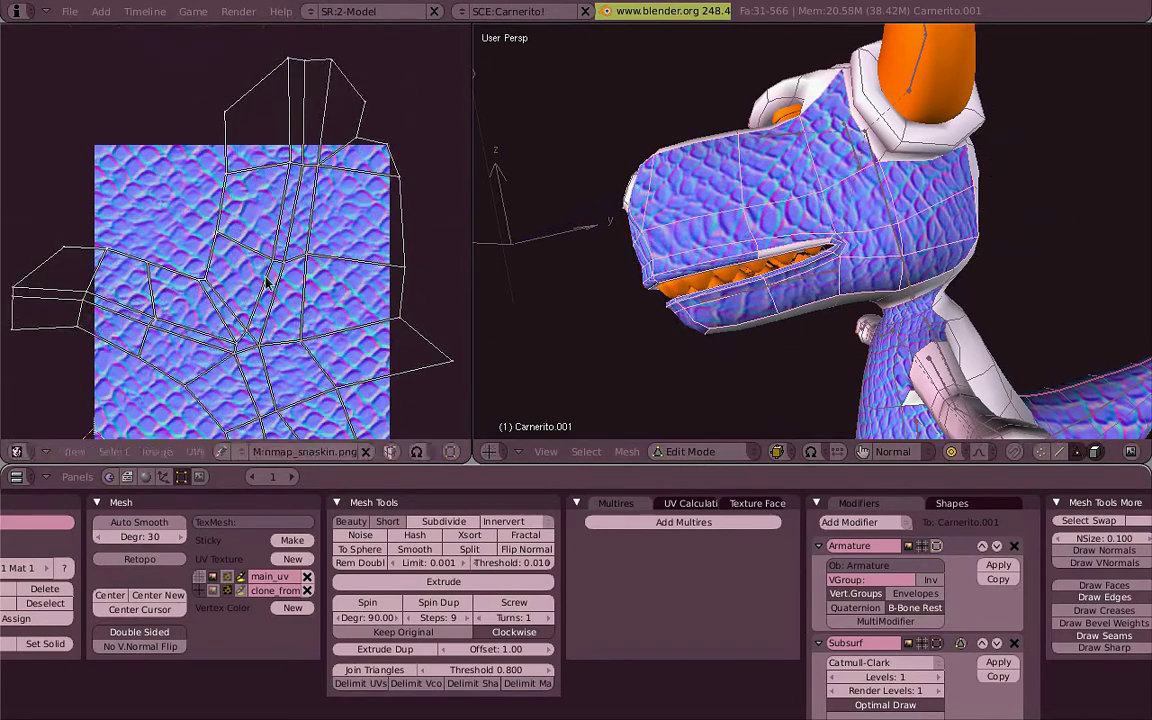
click(305, 276)
key(g)
click(311, 288)
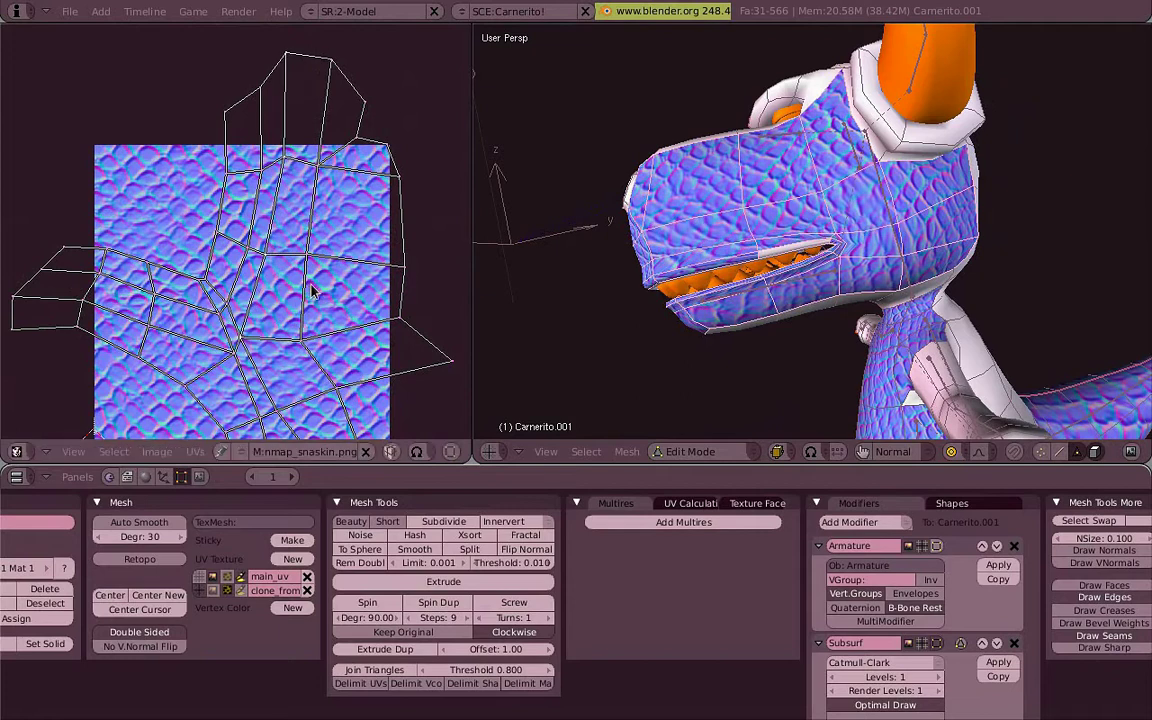
key(g)
click(334, 191)
- Return to Texture Paint mode with main_uv active and clone-paint the scales over the snout and jaw
key(Tab)
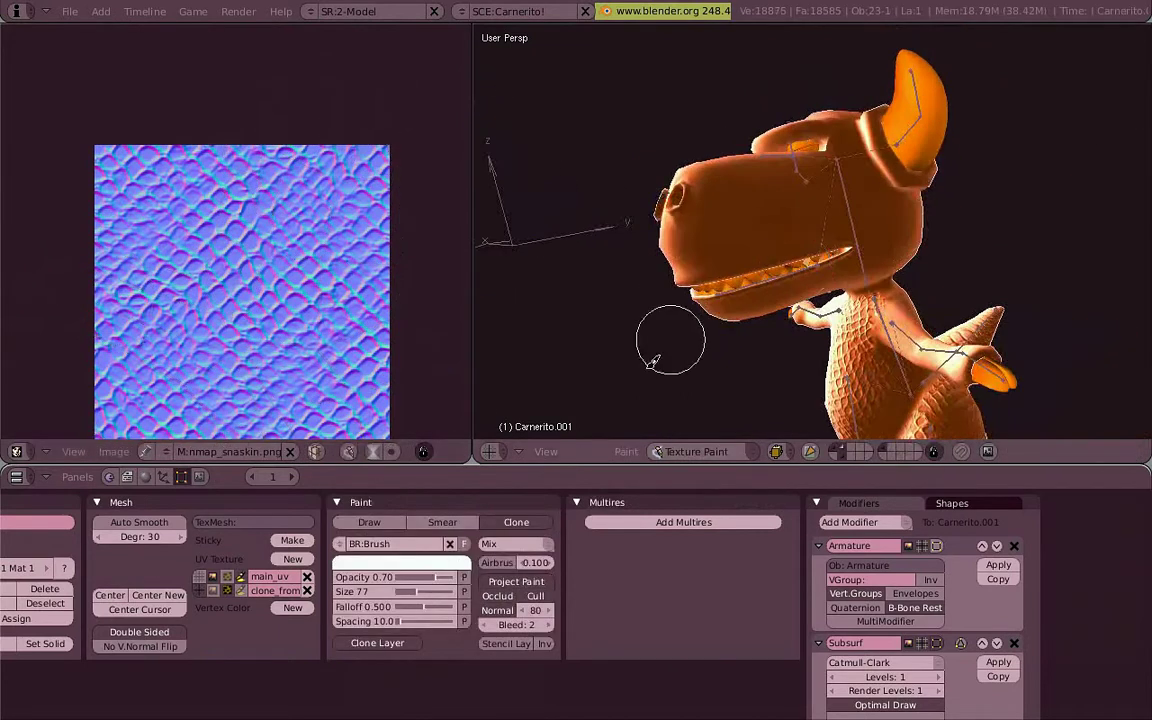
middle_drag(789, 186, 732, 217)
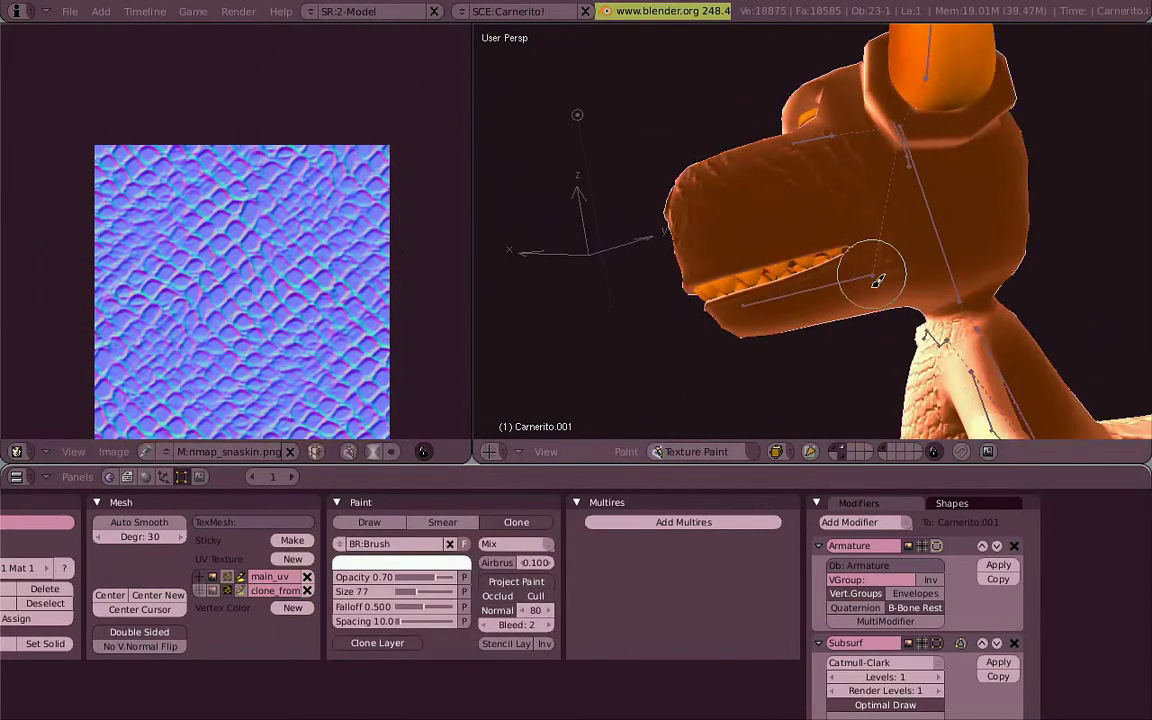
mouse_move(808, 232)
middle_down()
mouse_move(630, 378)
mouse_move(835, 268)
mouse_move(826, 240)
mouse_move(931, 236)
mouse_move(848, 252)
mouse_move(899, 283)
mouse_move(617, 167)
mouse_move(828, 149)
mouse_move(805, 316)
mouse_move(725, 252)
mouse_move(816, 306)
middle_up()
- Enter Edit Mode and select the face loops covering the back between the neck and tail
key(Tab)
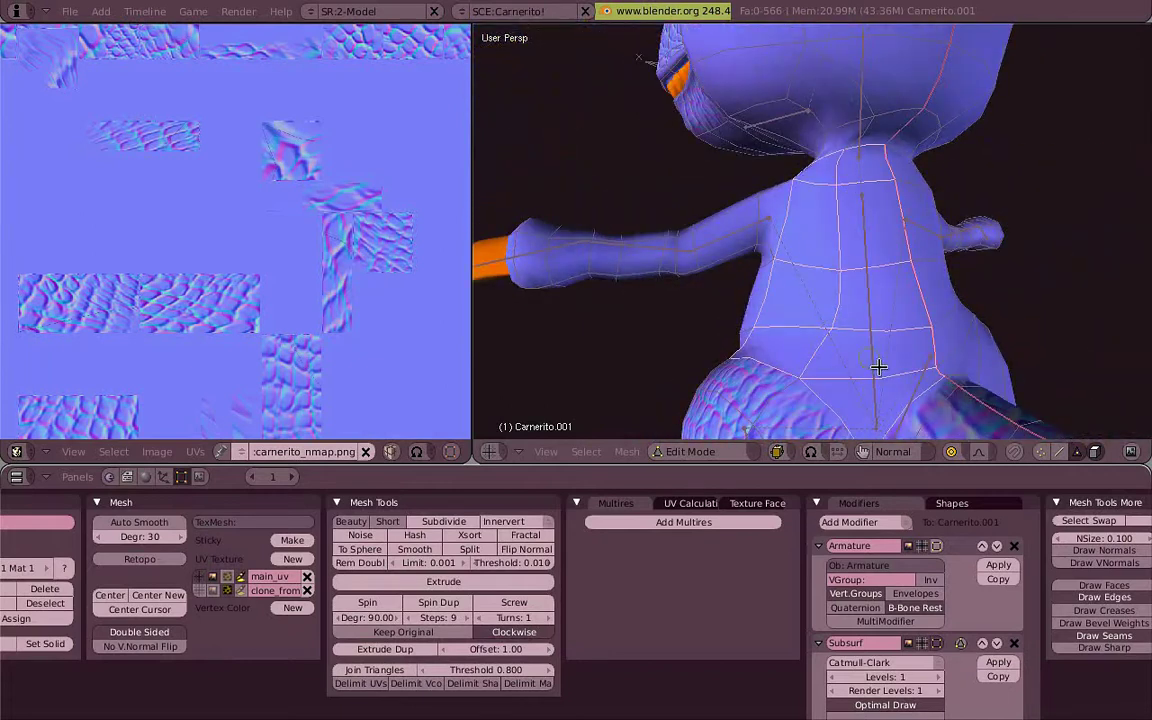
middle_drag(878, 367, 878, 365)
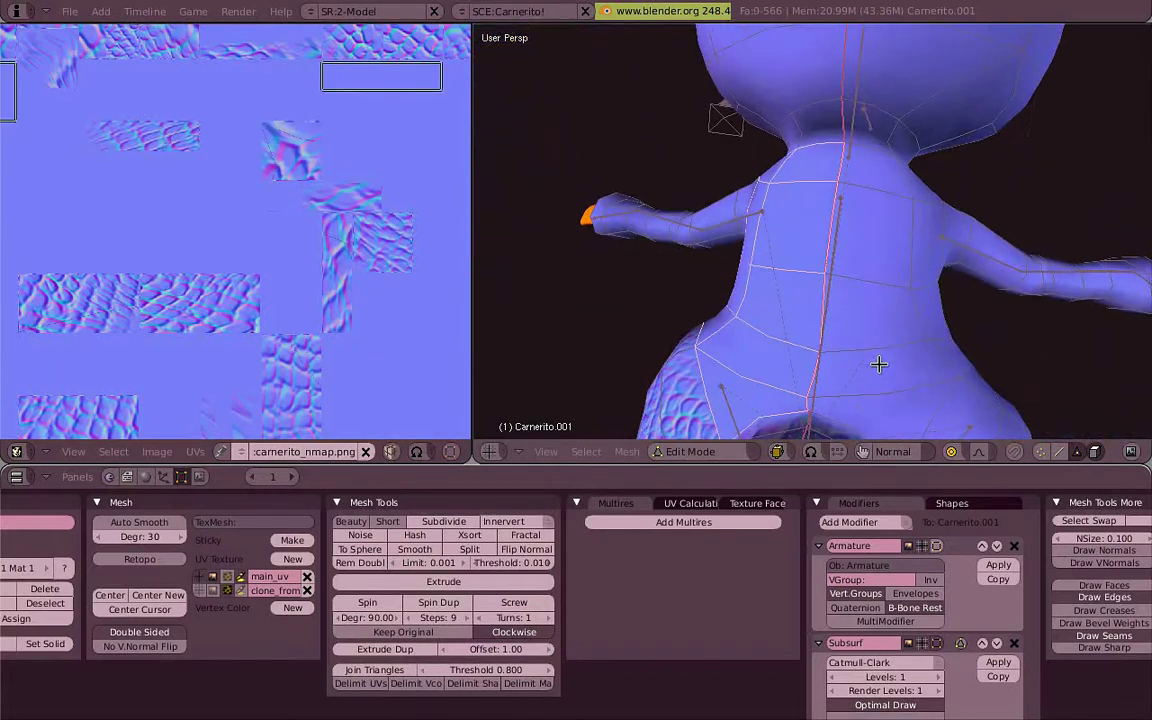
key(u)
click(903, 301)
key(Home)
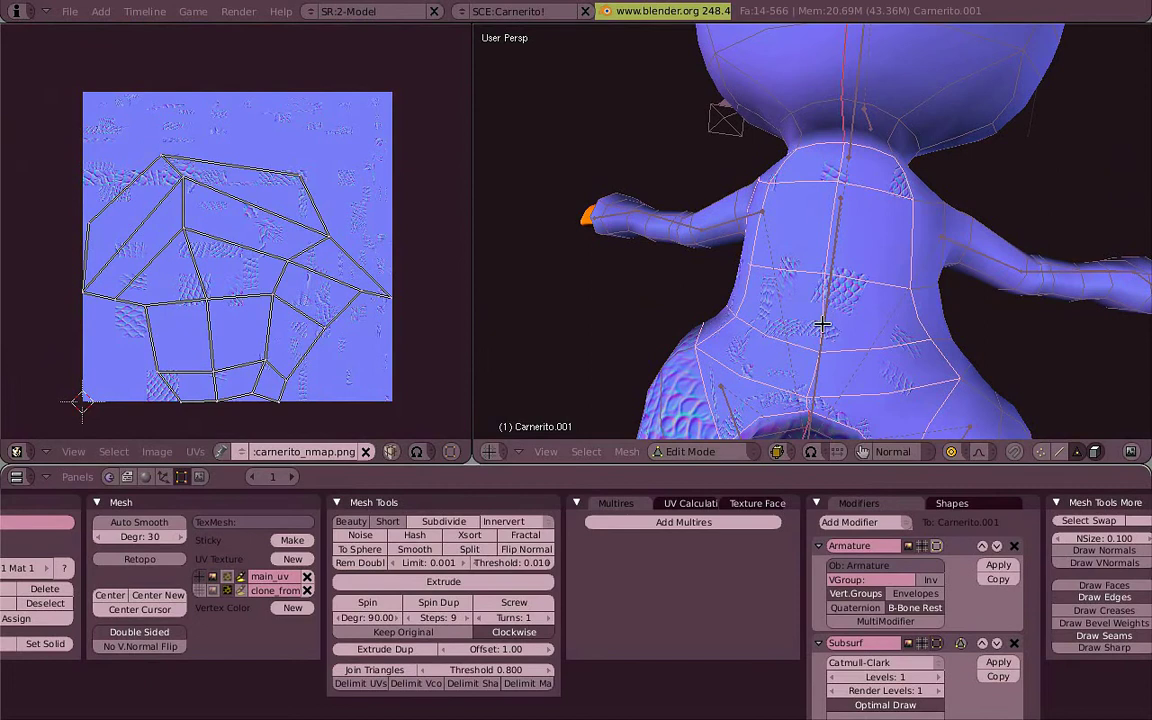
key(ctrl+z)
- Make clone_from active, unwrap the back's faces there and assign the nmap_snaskin.png image to them
click(200, 590)
key(u)
click(841, 321)
scroll(265, 350, up, 5)
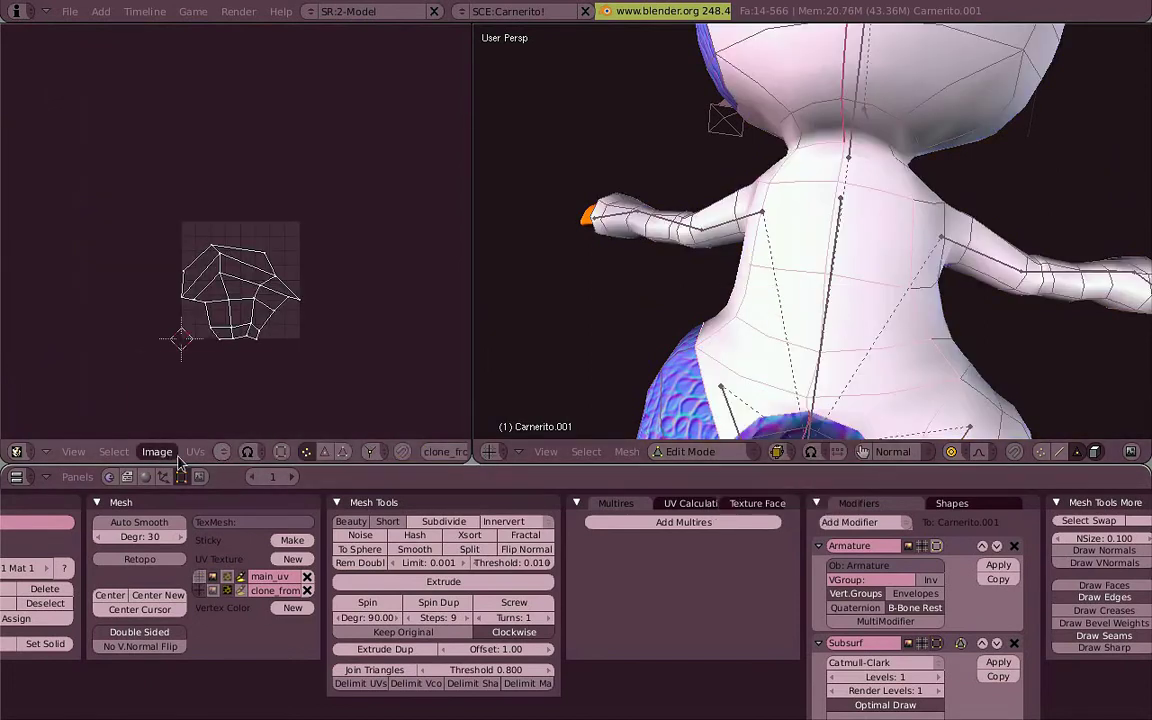
click(224, 453)
click(245, 394)
- Keep nmap_snaskin.png on the back's faces and clone-paint the scales over the back, setting the brush to opacity 1.00 and size 122
click(164, 454)
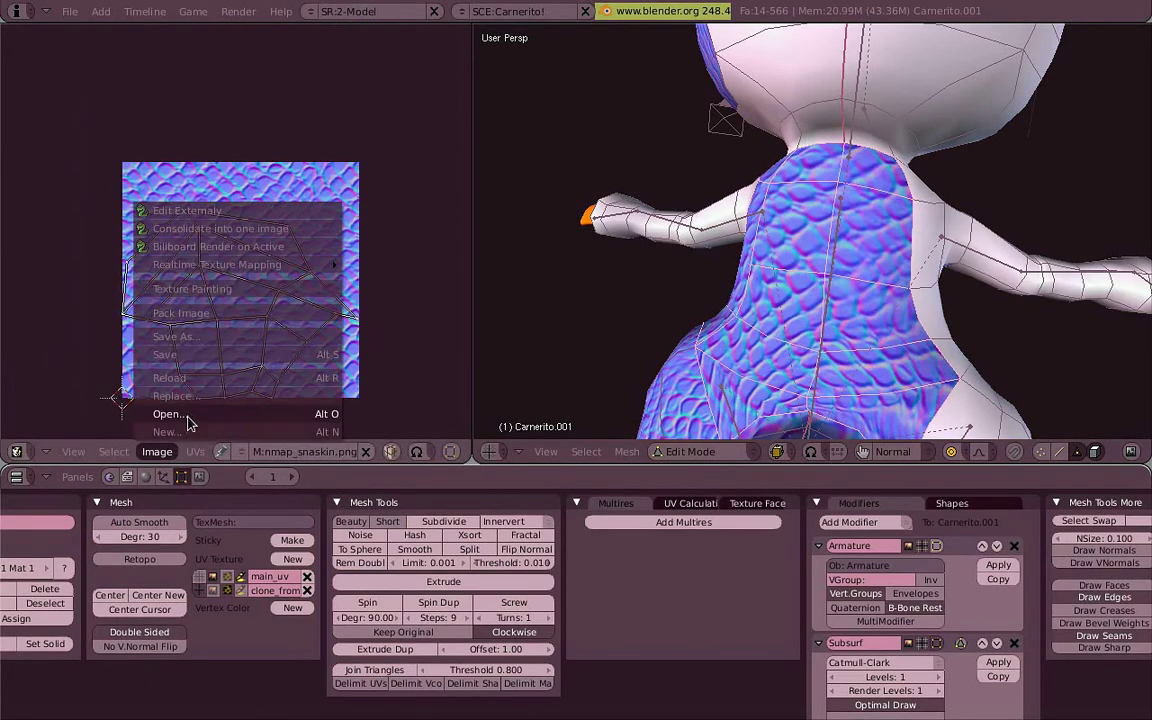
click(168, 414)
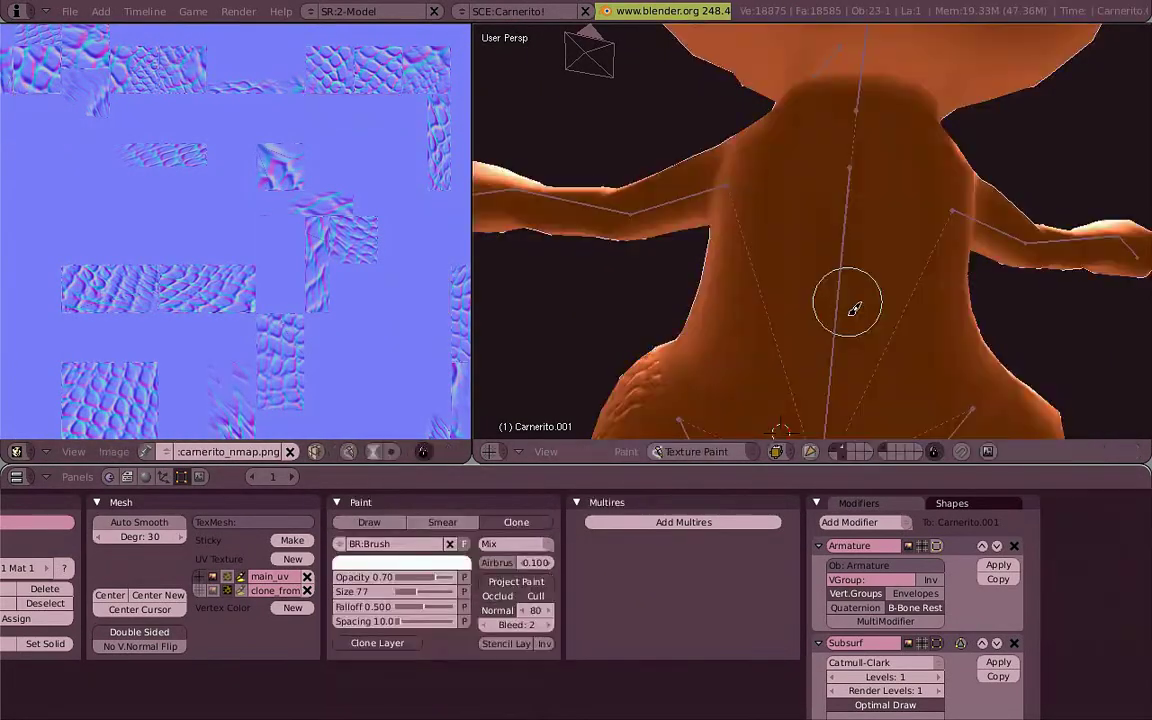
drag(724, 307, 692, 335)
middle_drag(700, 310, 750, 284)
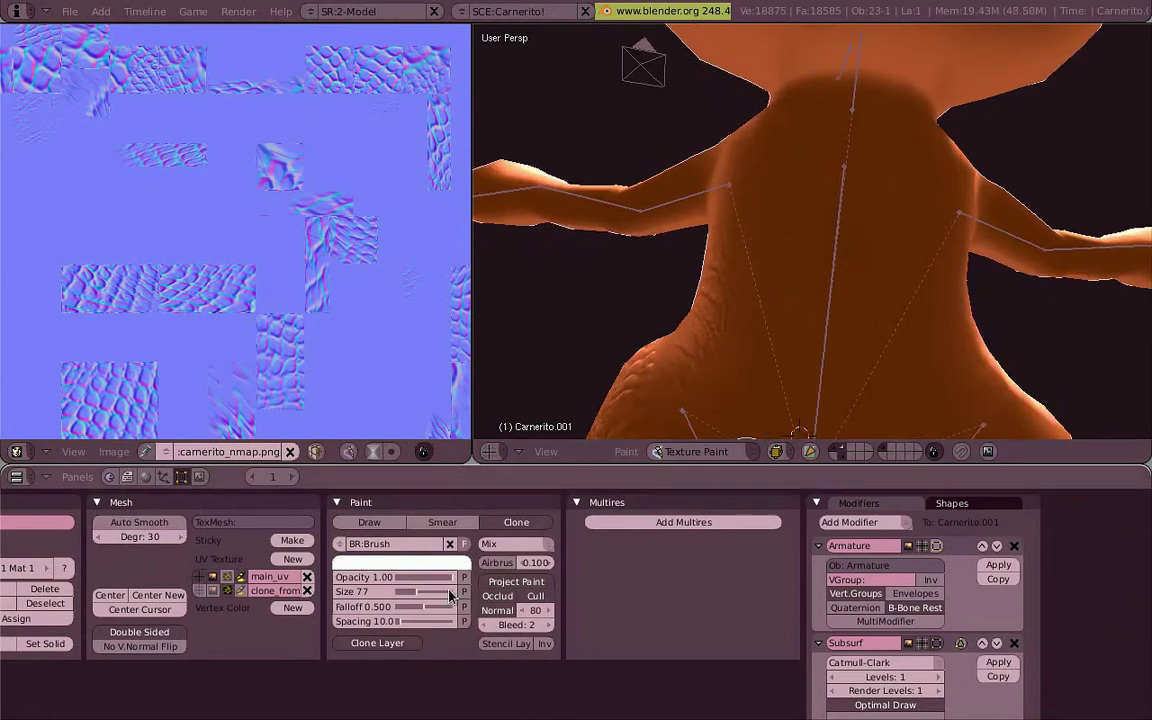
drag(417, 592, 431, 592)
middle_drag(850, 228, 757, 232)
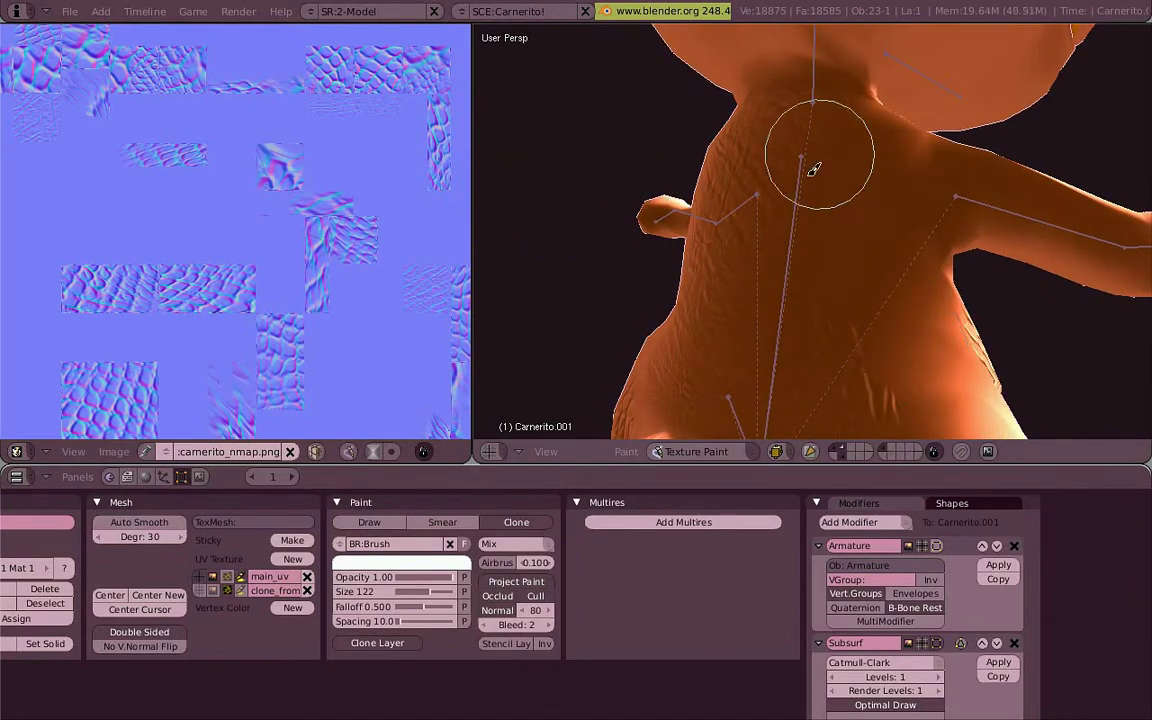
middle_drag(810, 160, 890, 312)
key(ctrl+Up)
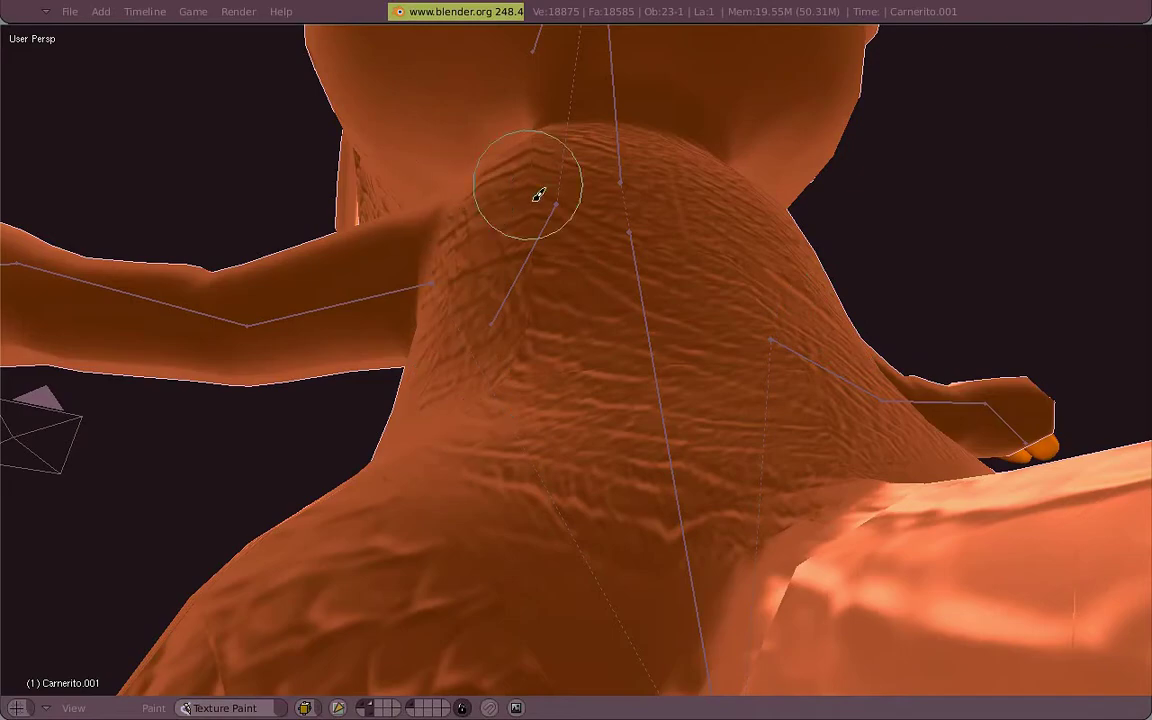
mouse_move(538, 195)
middle_down()
mouse_move(635, 355)
mouse_move(440, 432)
mouse_move(463, 278)
mouse_move(555, 315)
mouse_move(478, 432)
middle_up()
- Enter Edit Mode, clear the selection and select the face loops of the arm between shoulder and wrist
key(Tab)
key(Tab)
key(ctrl+Down)
key(ctrl+Up)
key(Tab)
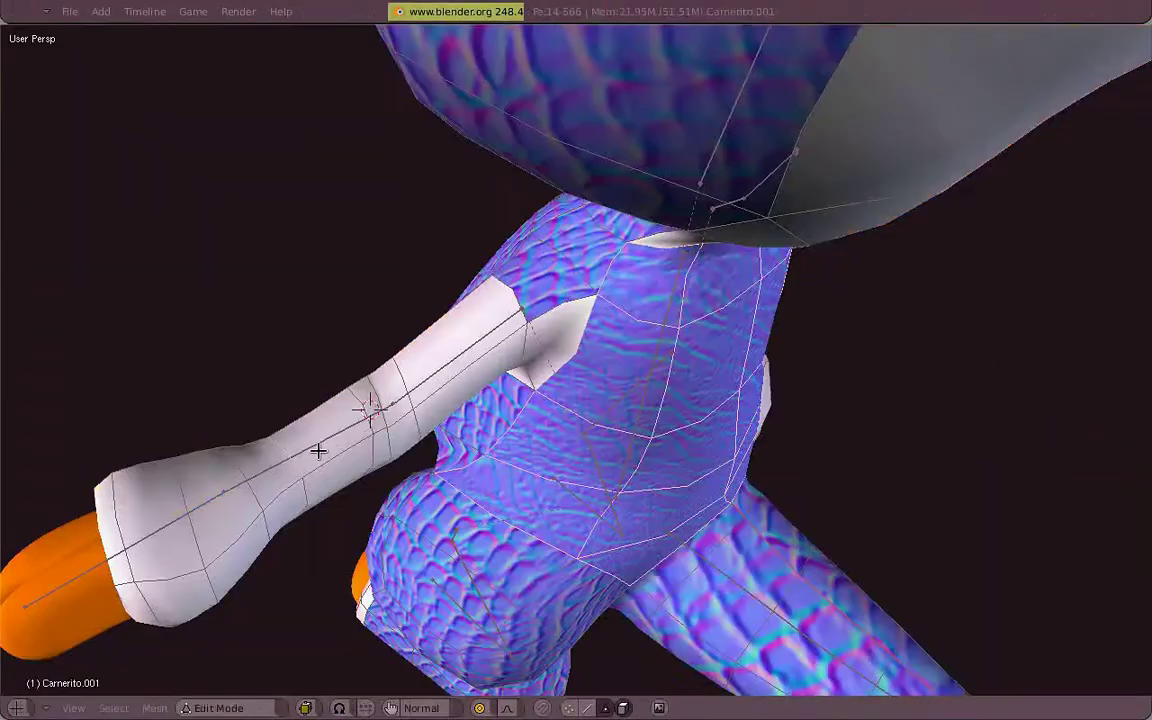
key(ctrl+Tab)
click(467, 351)
key(a)
middle_drag(616, 284, 150, 372)
alt+right_click(581, 203)
key(ctrl+e)
click(590, 192)
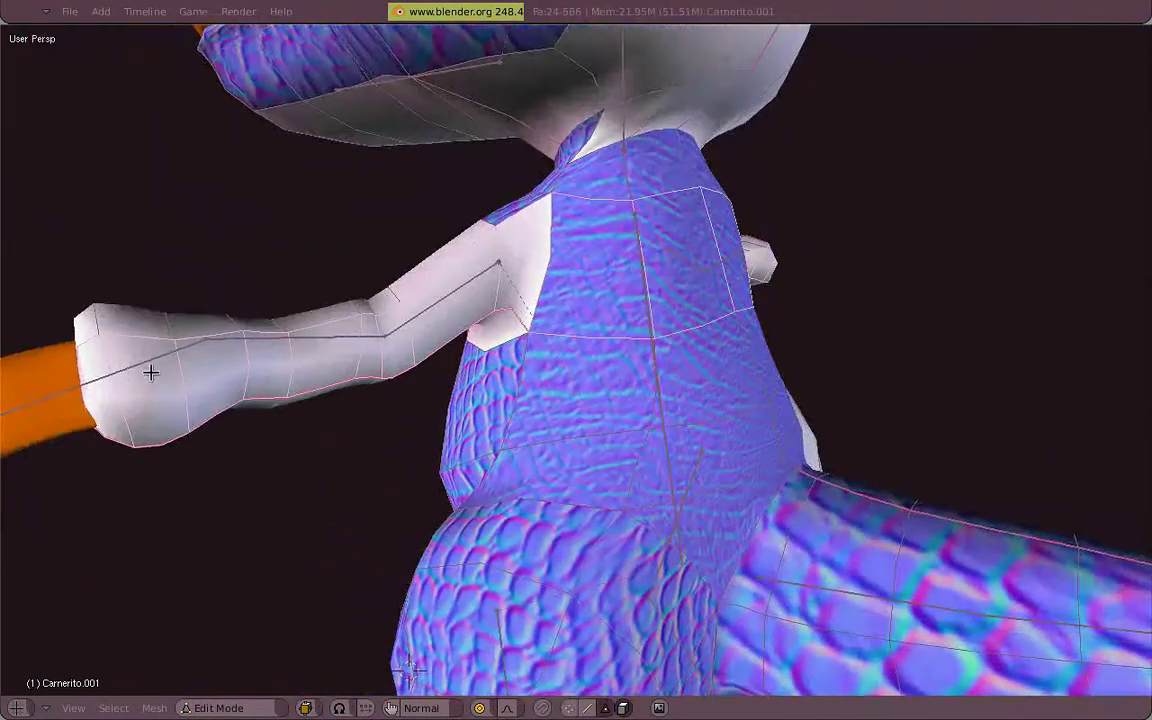
alt+right_click(172, 342)
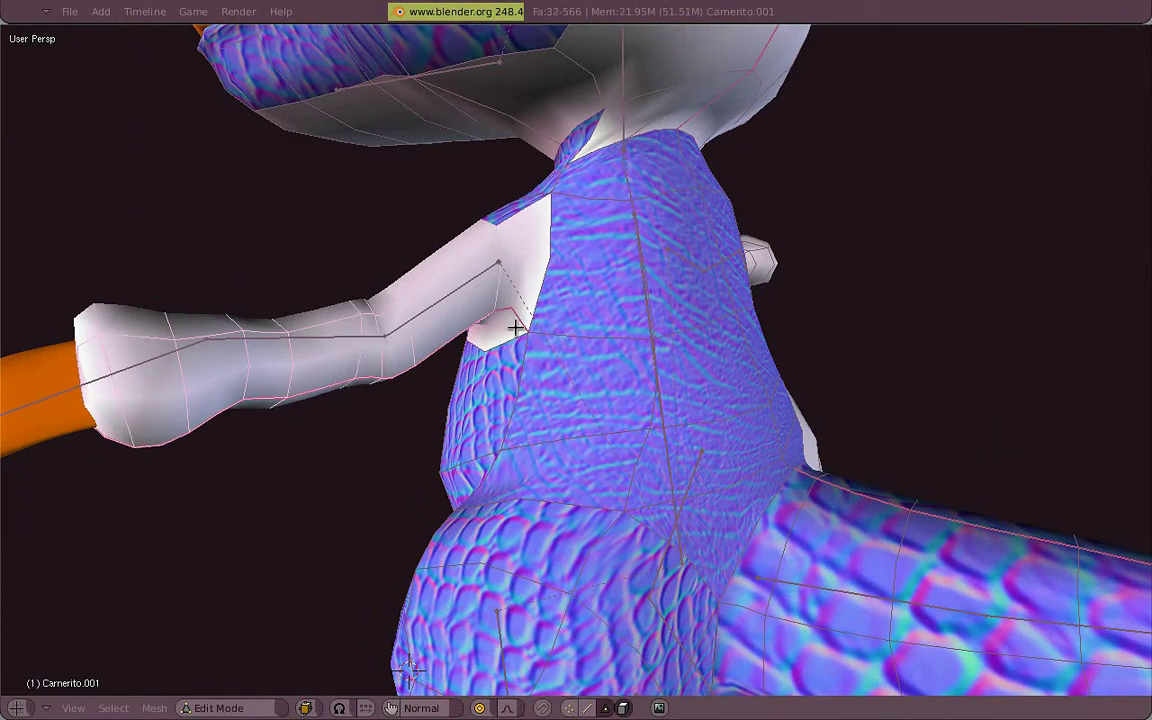
- Unwrap the arm's faces in clone_from with nmap_snaskin.png assigned, then minimize the UV stretch and scale the layout
key(shift+space)
click(222, 452)
click(252, 401)
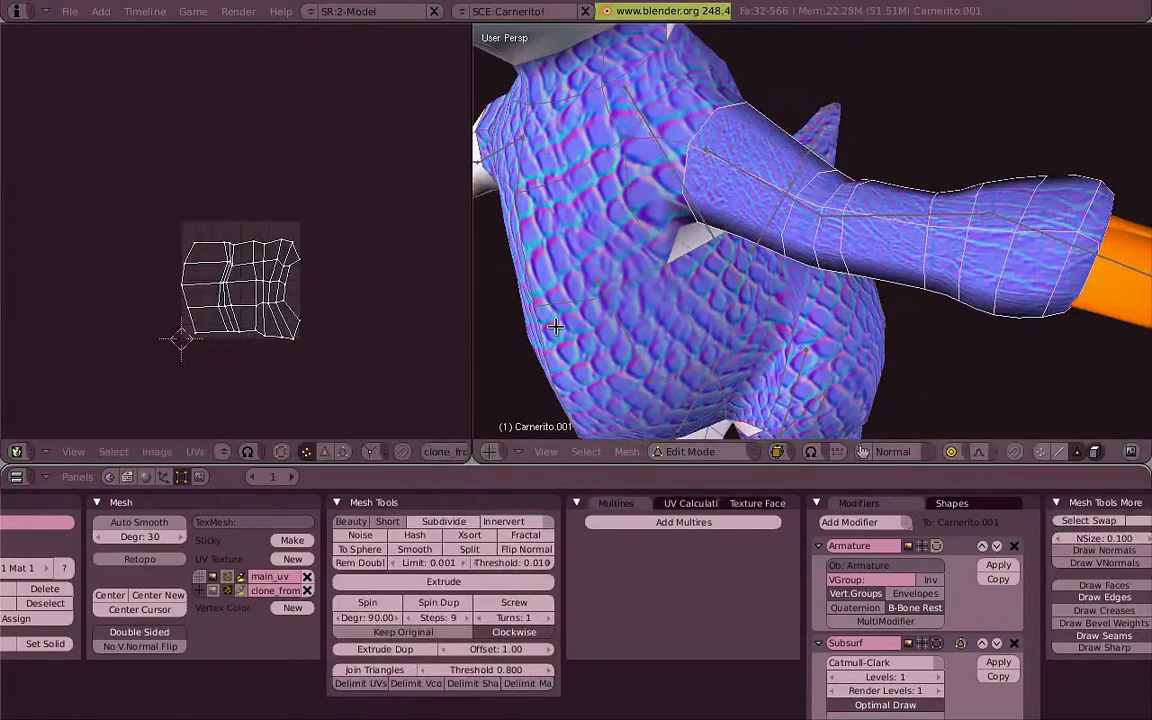
key(s)
click(386, 403)
scroll(250, 297, up, 3)
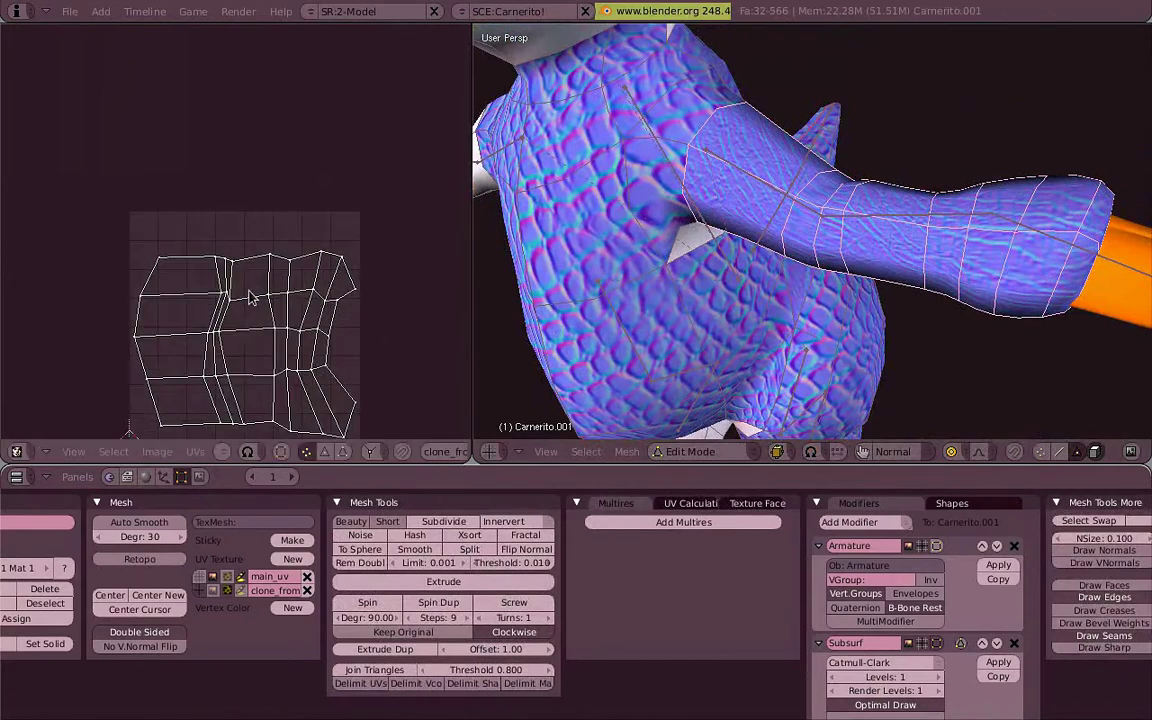
key(ctrl+v)
click(398, 414)
key(s)
click(381, 373)
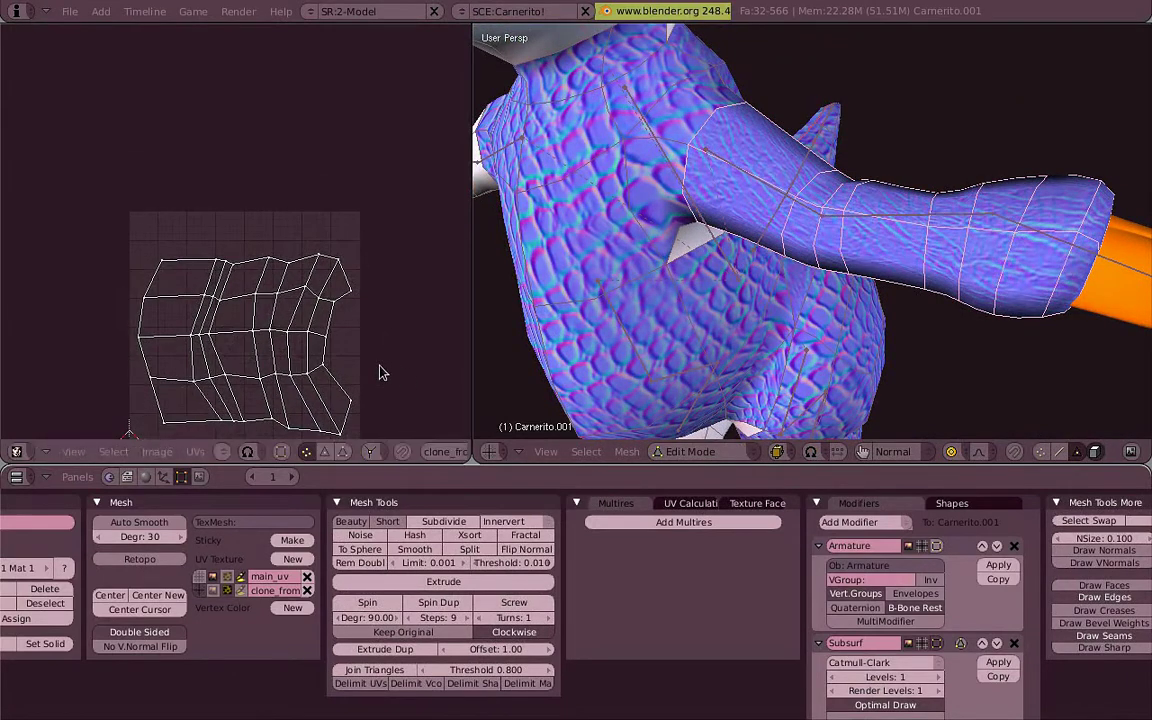
- Return to Texture Paint mode with main_uv active and clone-paint the scales over all sides of the arm
middle_drag(785, 255, 860, 247)
key(Tab)
click(194, 582)
drag(745, 135, 865, 205)
middle_drag(1100, 254, 1068, 254)
middle_drag(689, 66, 687, 192)
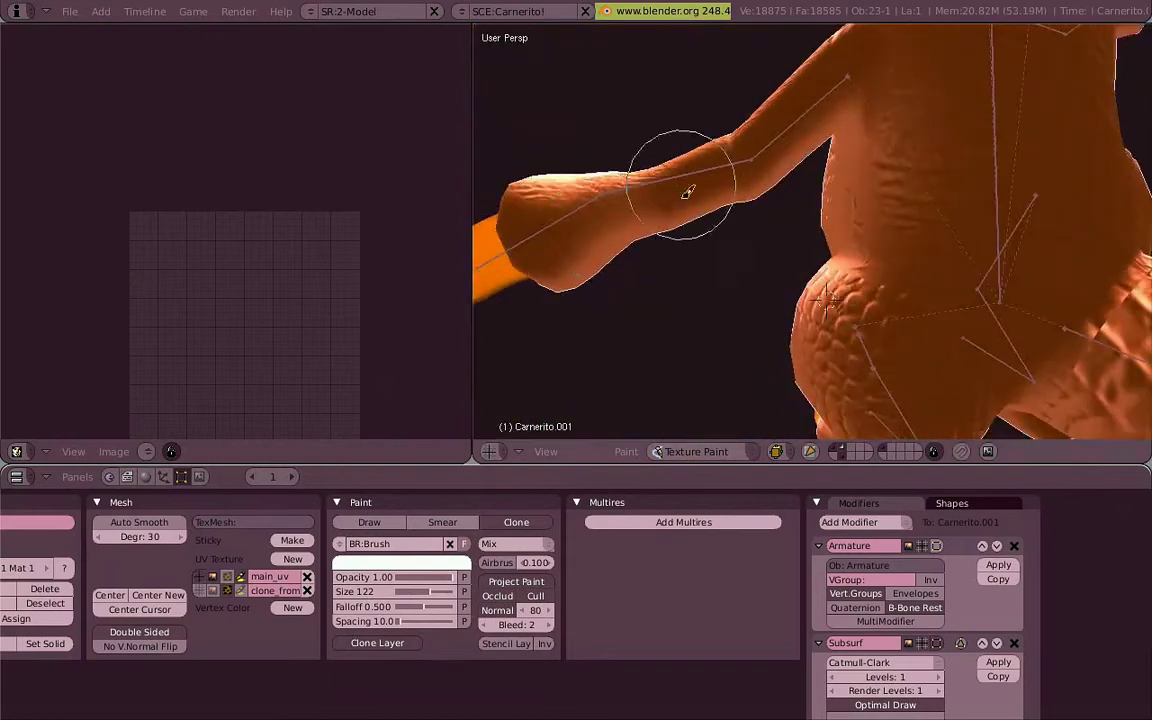
middle_drag(810, 119, 972, 193)
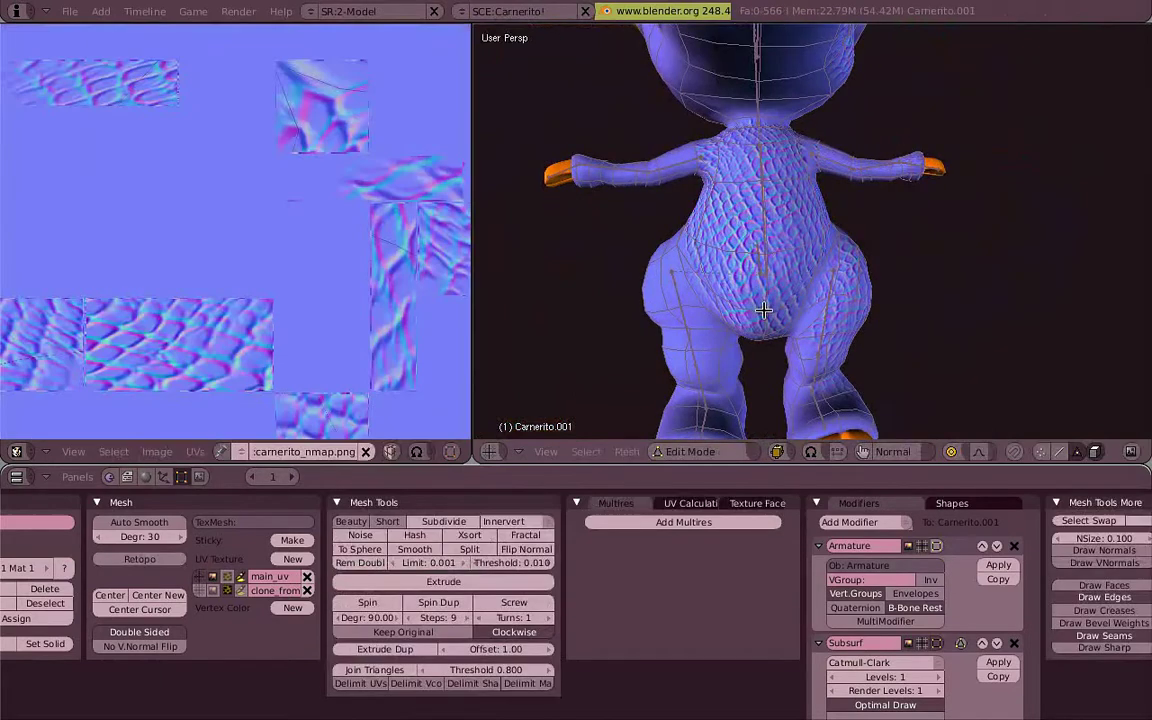
- In Edit Mode, make clone_from active and select the linked faces of the torso's front
click(211, 590)
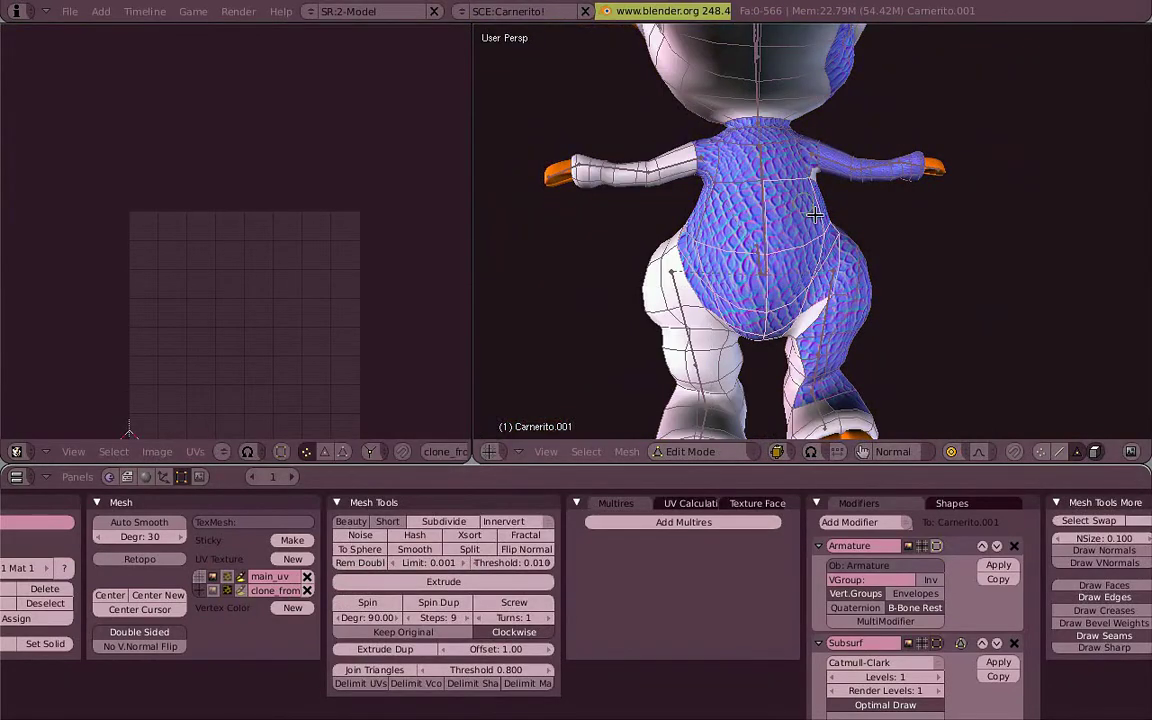
key(l)
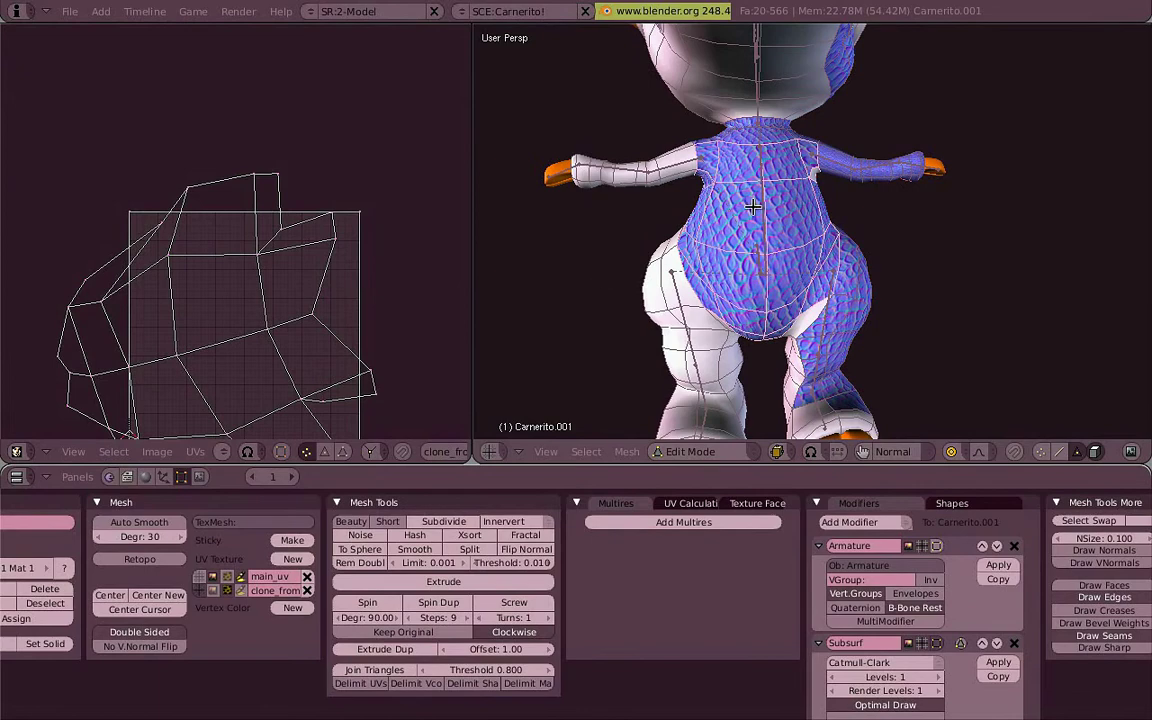
shift+right_click(802, 212)
- Scale down, rotate and reposition the torso's UVs over the snake-skin image to get larger, upright belly scales
scroll(374, 343, down, 3)
key(s)
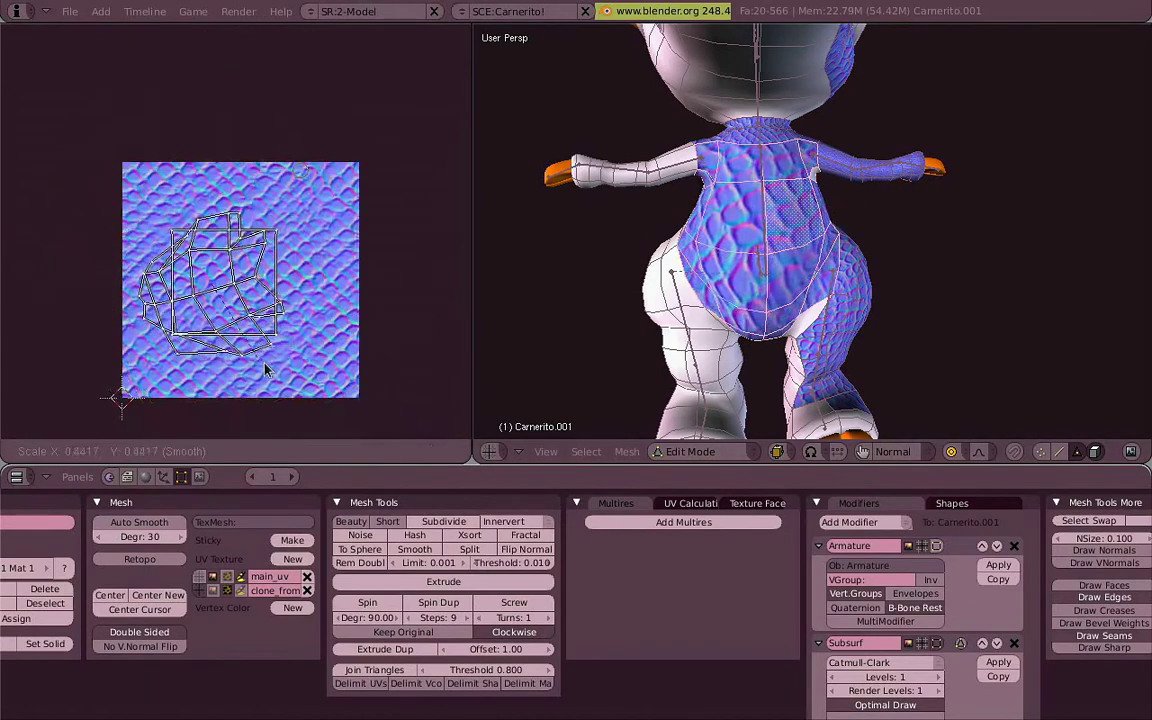
click(314, 352)
key(r)
click(336, 192)
key(g)
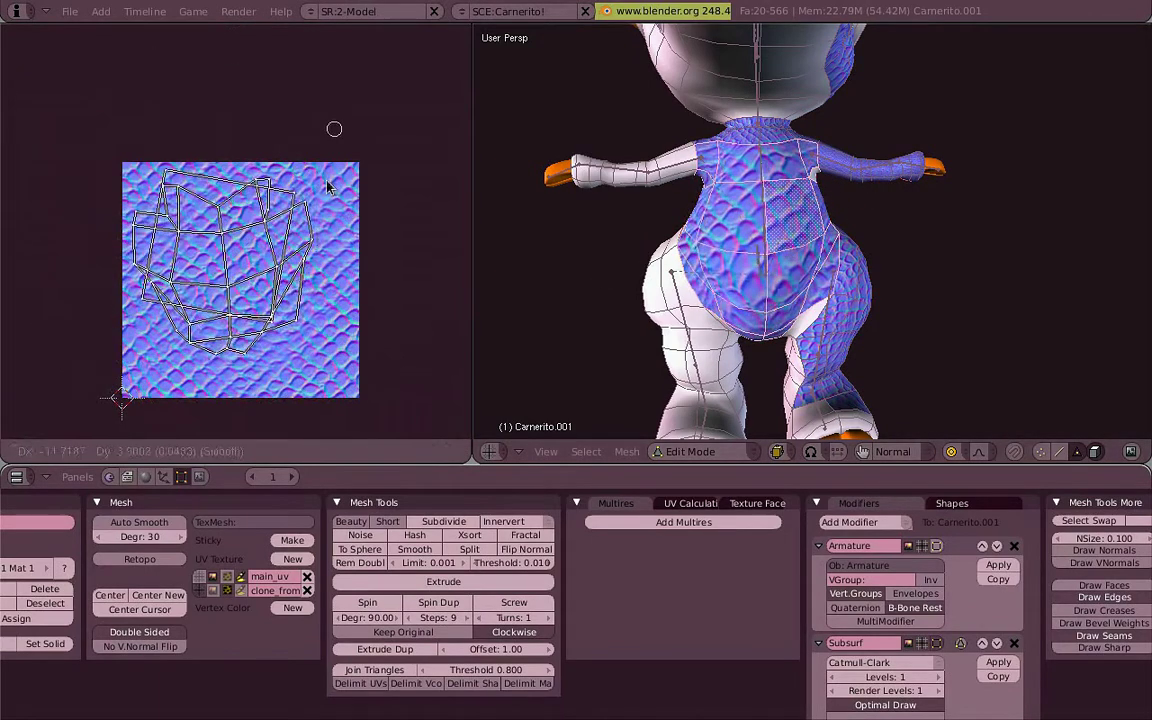
click(329, 184)
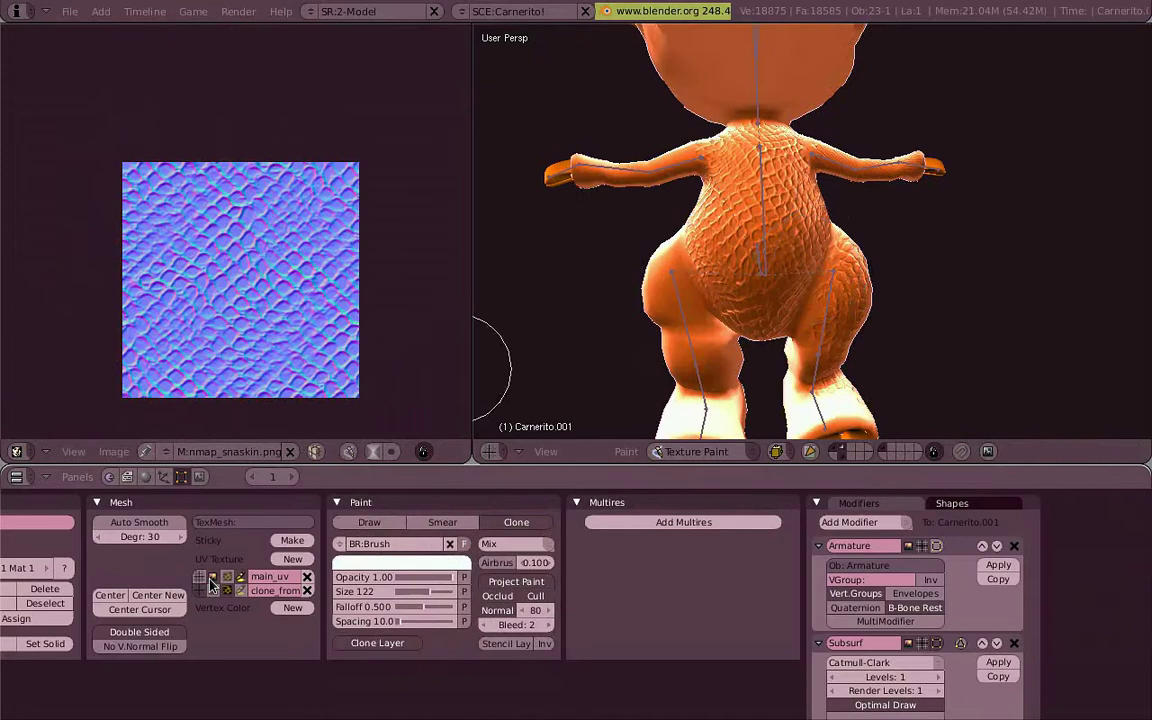
- Return to Texture Paint mode with main_uv active and clone-paint larger scales over the belly using brush size 70 and falloff 0.000
click(200, 590)
scroll(728, 276, up, 2)
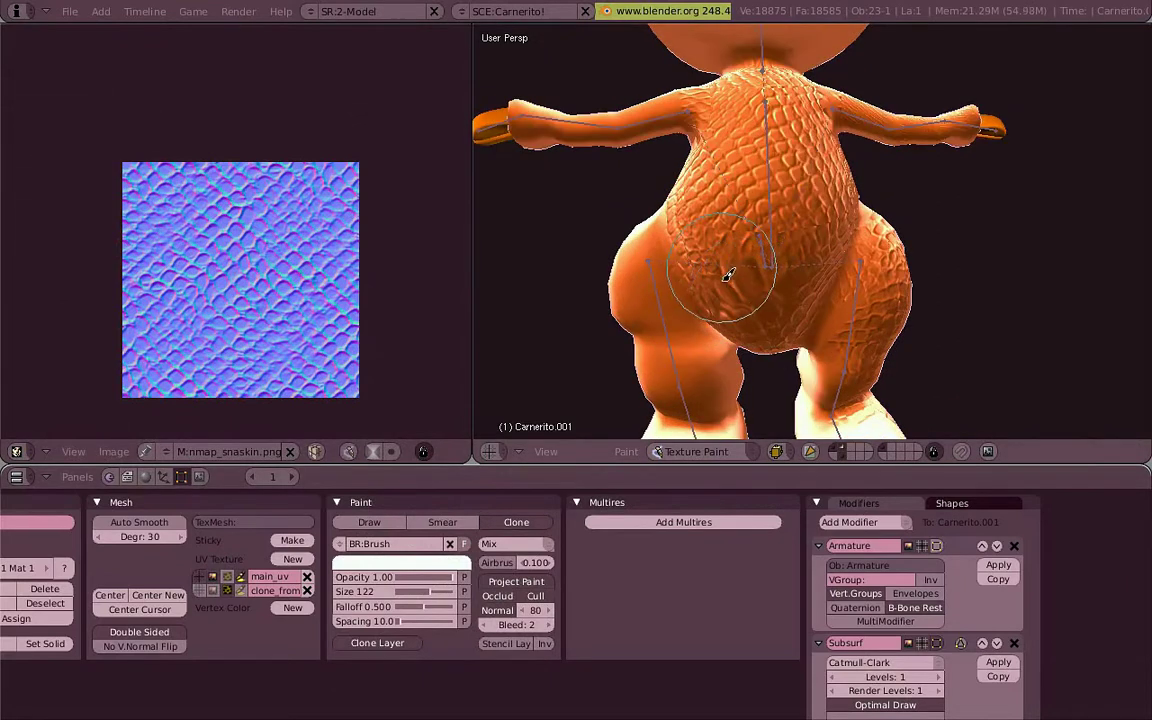
mouse_move(781, 258)
middle_down()
mouse_move(769, 261)
mouse_move(797, 296)
mouse_move(545, 430)
middle_up()
drag(425, 607, 388, 607)
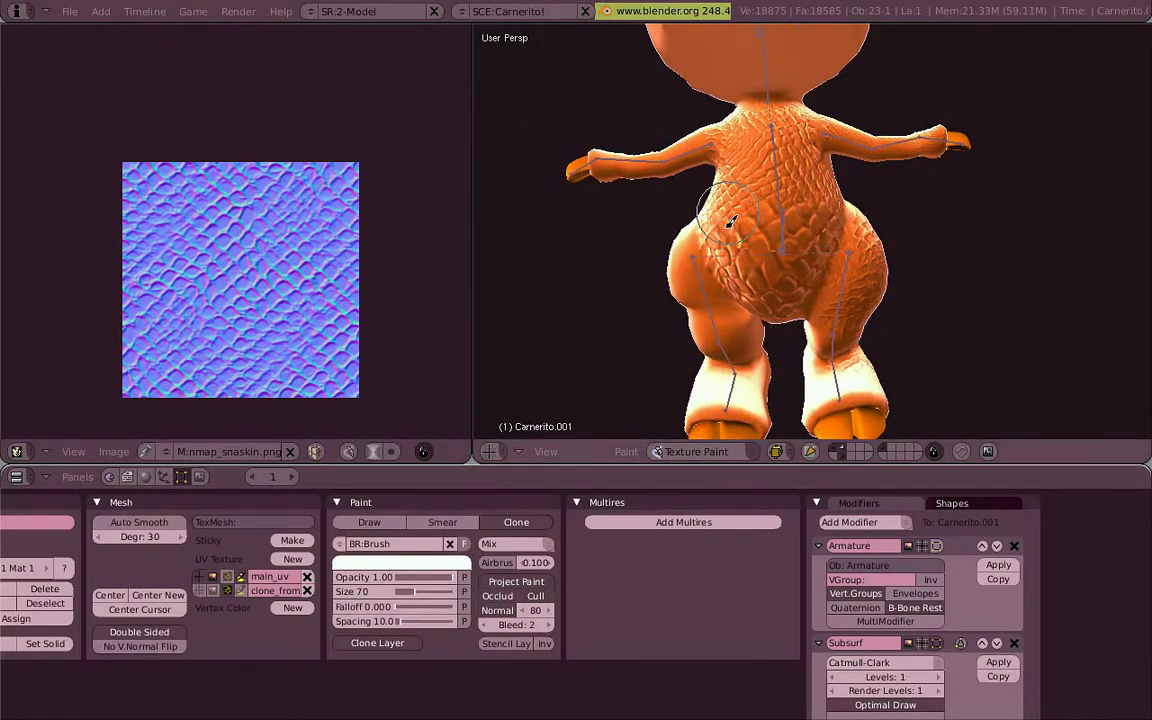
middle_drag(784, 288, 798, 290)
middle_drag(749, 251, 745, 288)
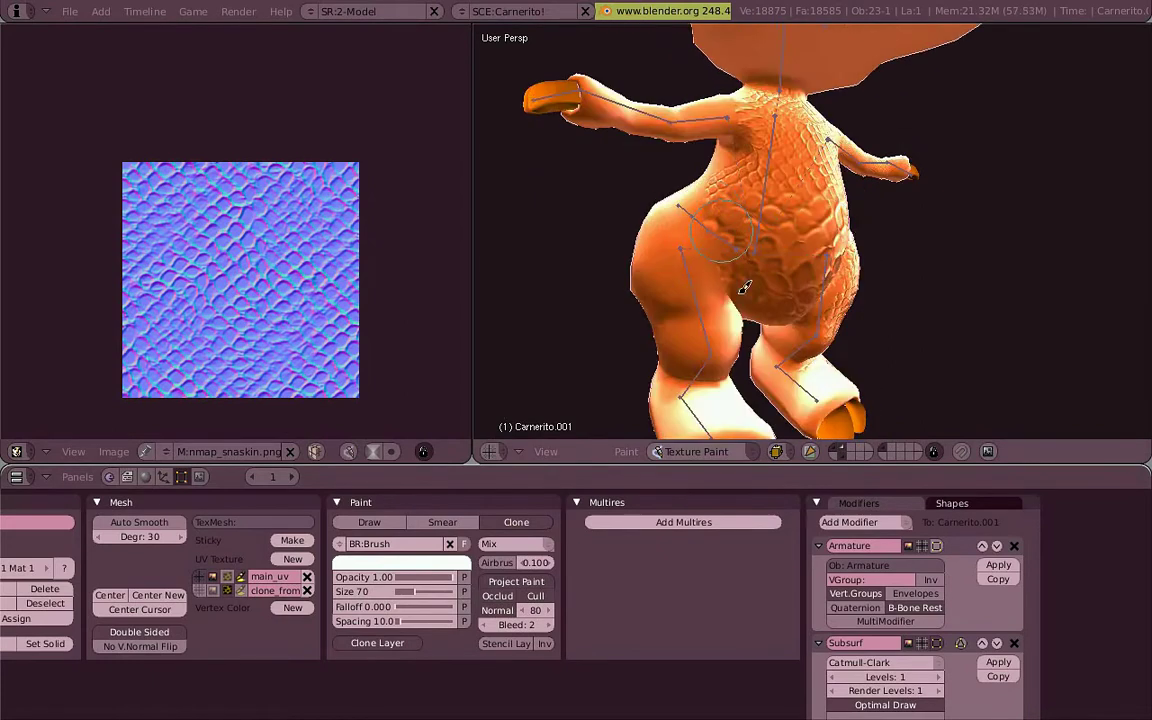
scroll(777, 280, down, 2)
- Examine the painted scales on the whole character from several angles and display its material and texture settings
middle_drag(758, 194, 820, 278)
key(shift+space)
shift+middle_drag(820, 278, 800, 375)
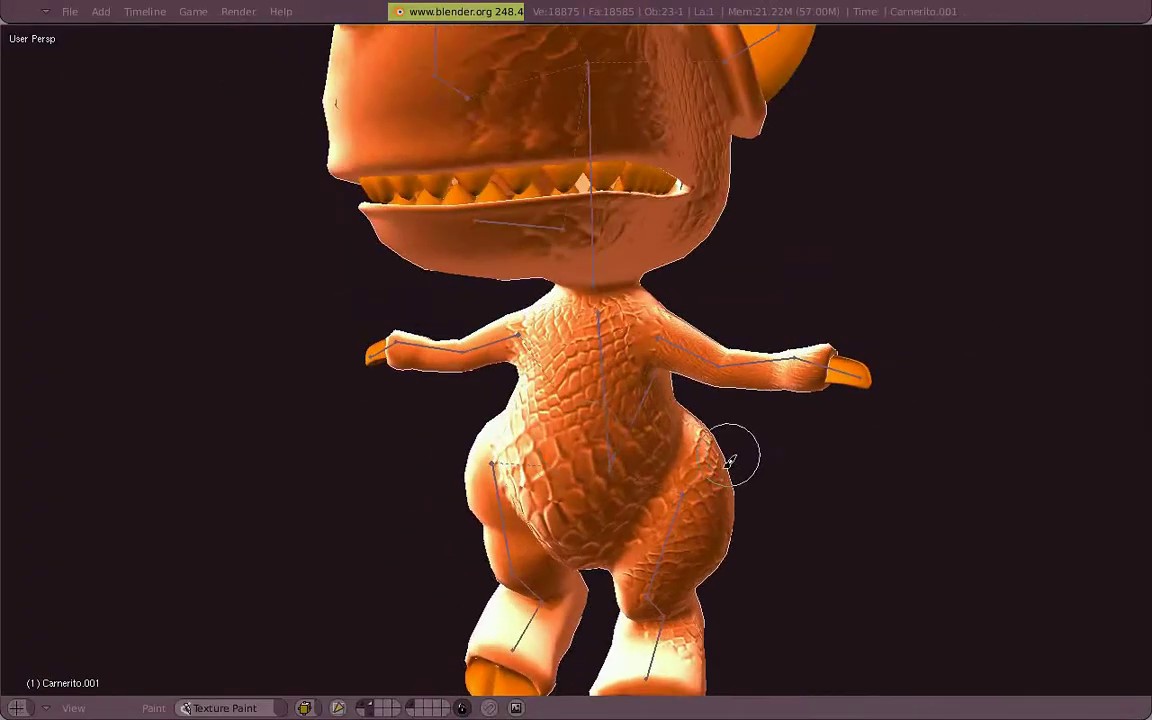
scroll(597, 411, up, 1)
middle_drag(655, 415, 640, 438)
scroll(597, 411, down, 2)
scroll(703, 435, down, 1)
key(shift+space)
key(F5)
scroll(903, 356, up, 2)
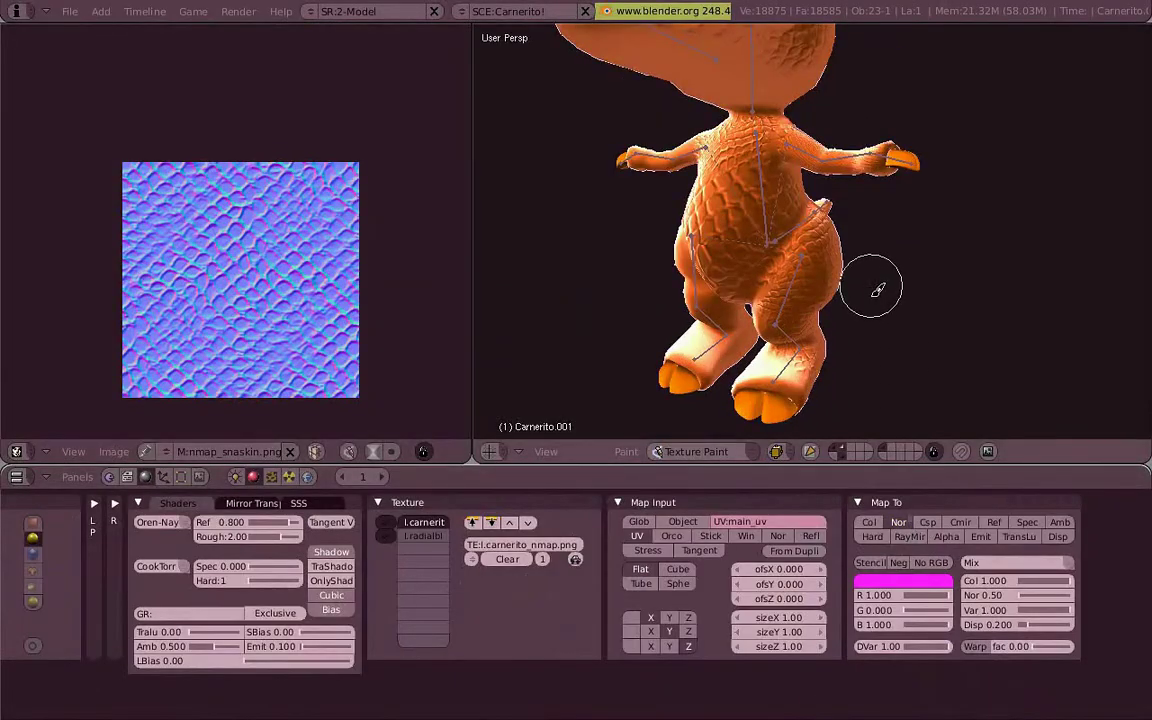
middle_drag(877, 289, 961, 276)
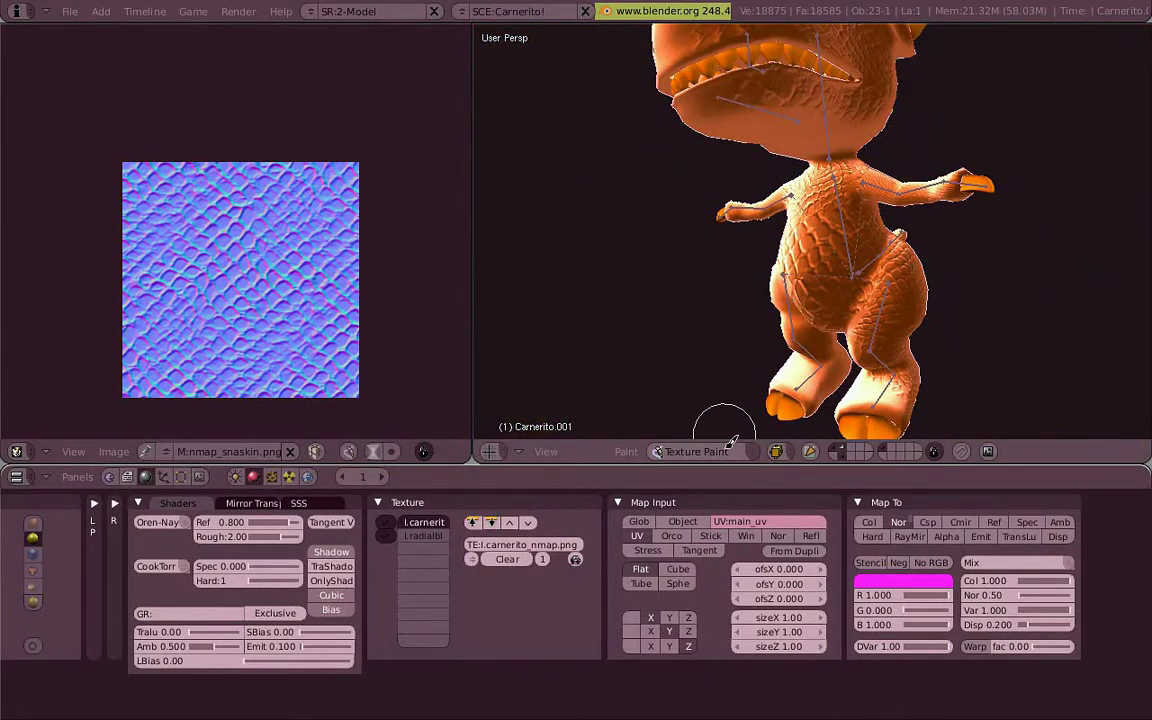
- Save the project as carnerito_simple_shader_nmap.blend
key(F2)
click(639, 68)
text(_nmap)
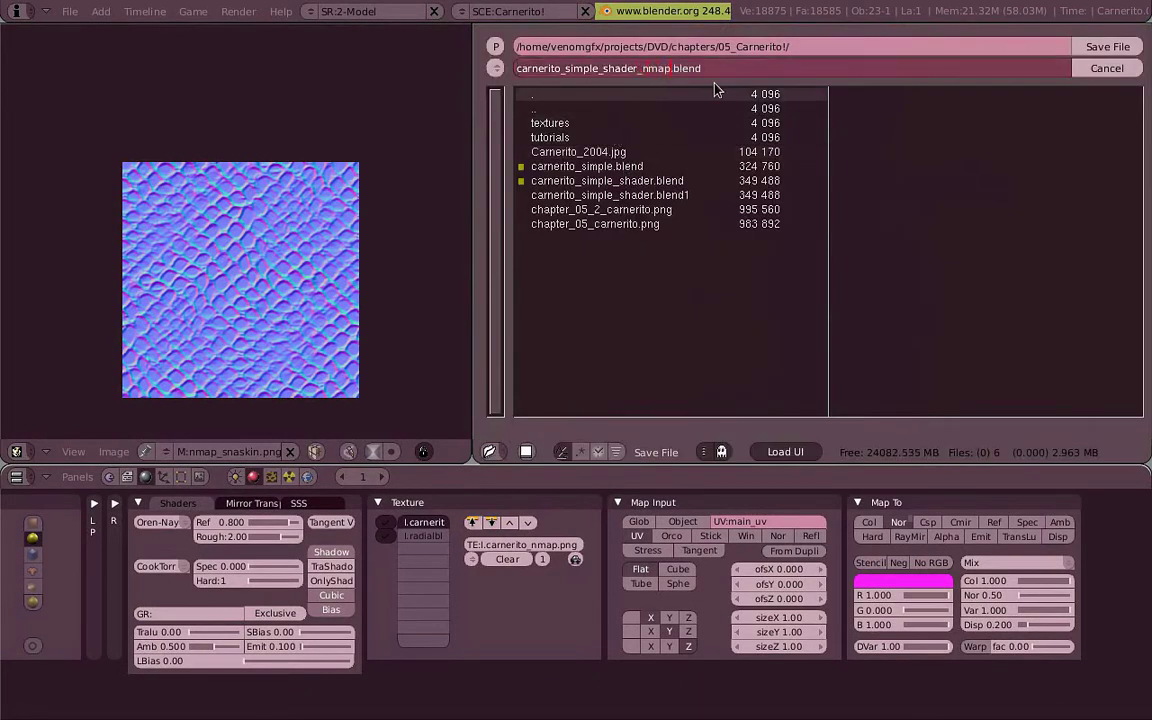
key(Return)
- Switch to Object Mode, try the viewport shading modes, deselect everything and look through the camera
click(696, 451)
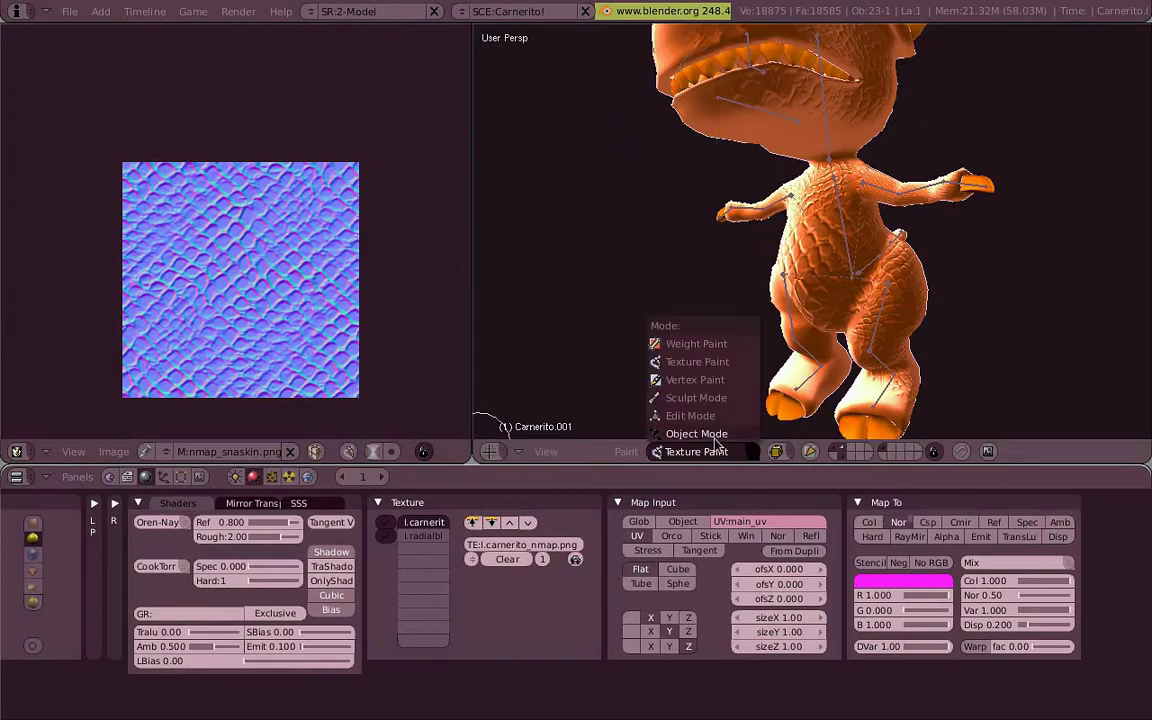
click(672, 430)
key(z)
key(alt+z)
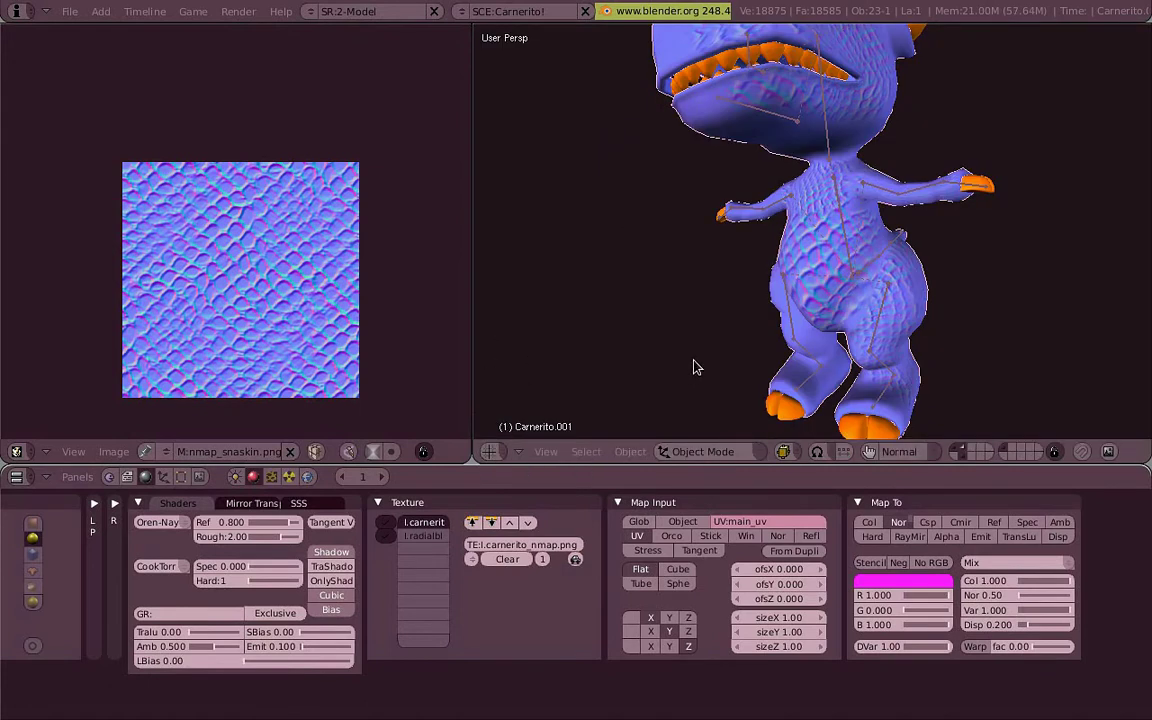
key(shift+z)
scroll(853, 309, down, 2)
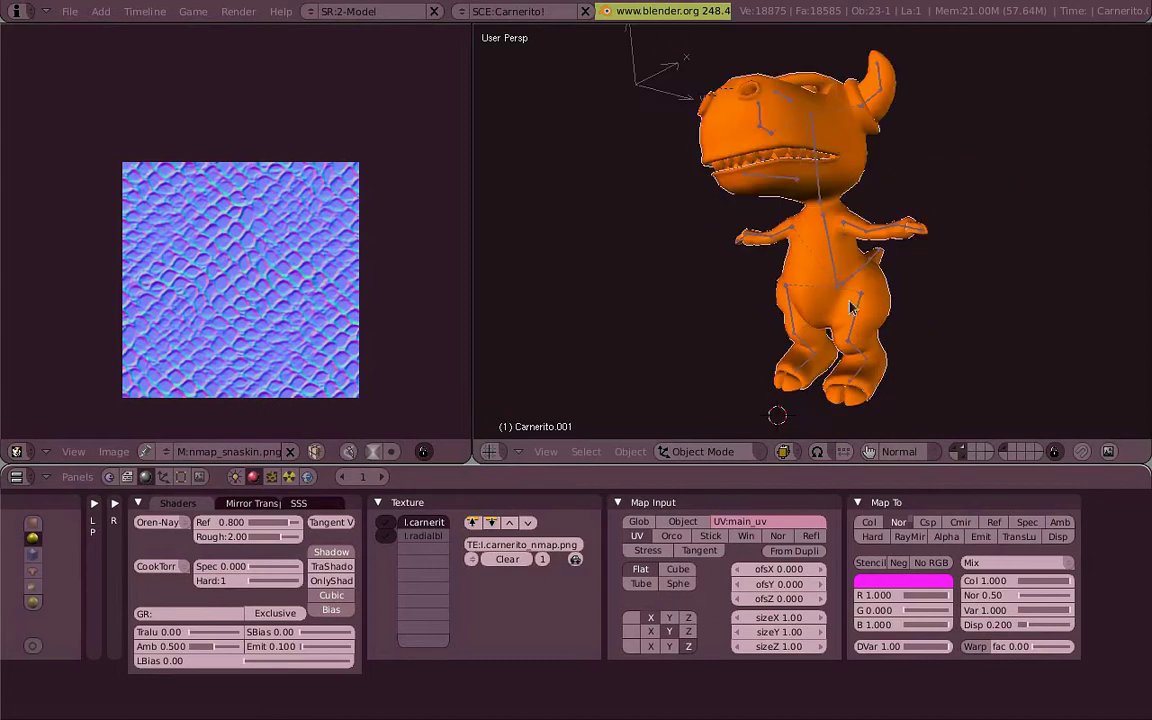
key(a)
mouse_move(853, 309)
middle_down()
mouse_move(837, 238)
mouse_move(868, 238)
middle_up()
key(KP_0)
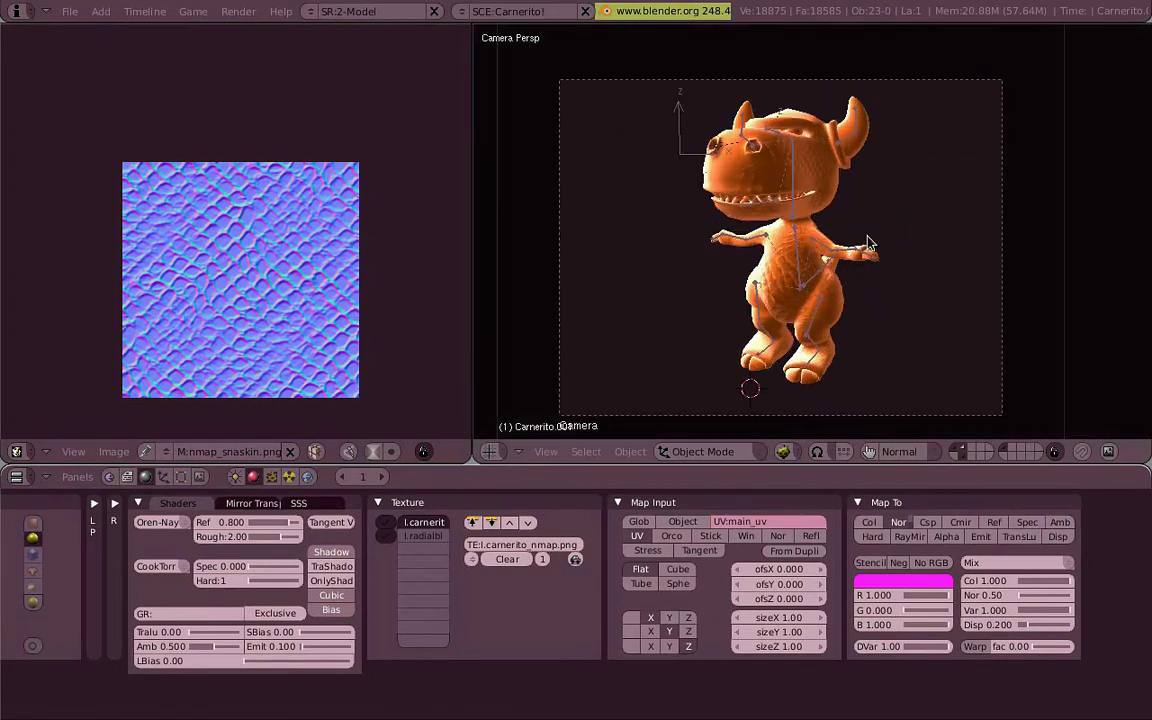
- Run the game engine preview of the character, stop it, and run it again with a closer camera framing
key(p)
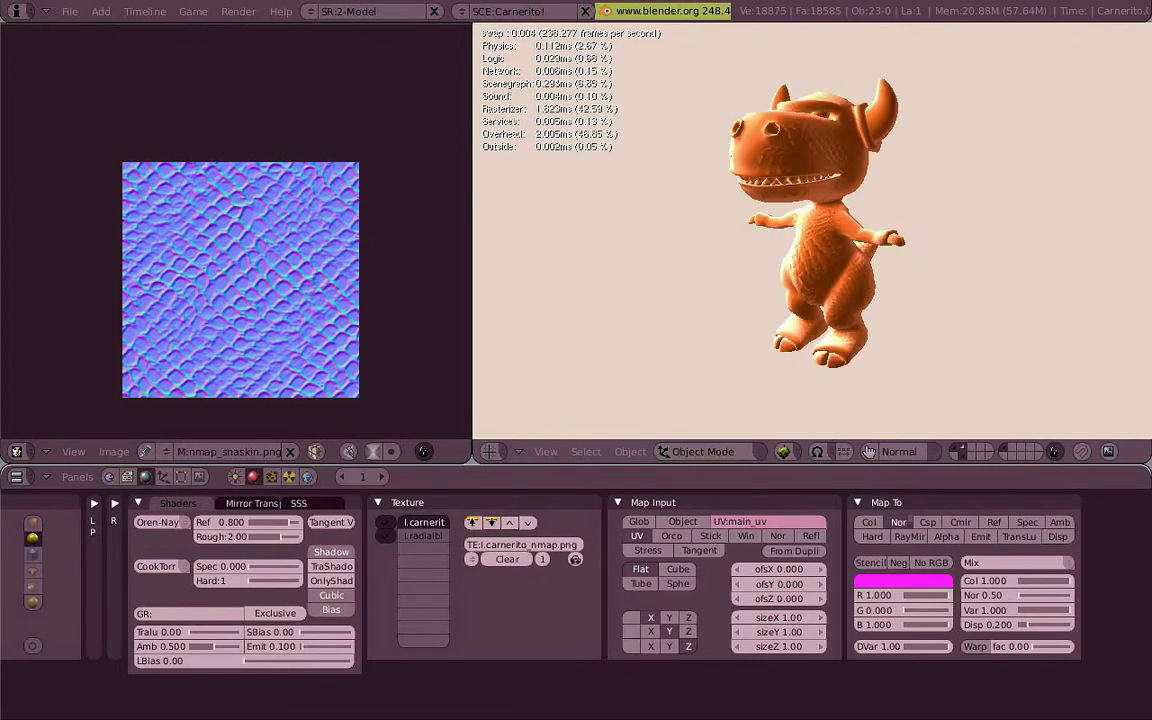
key(Escape)
scroll(1063, 243, up, 2)
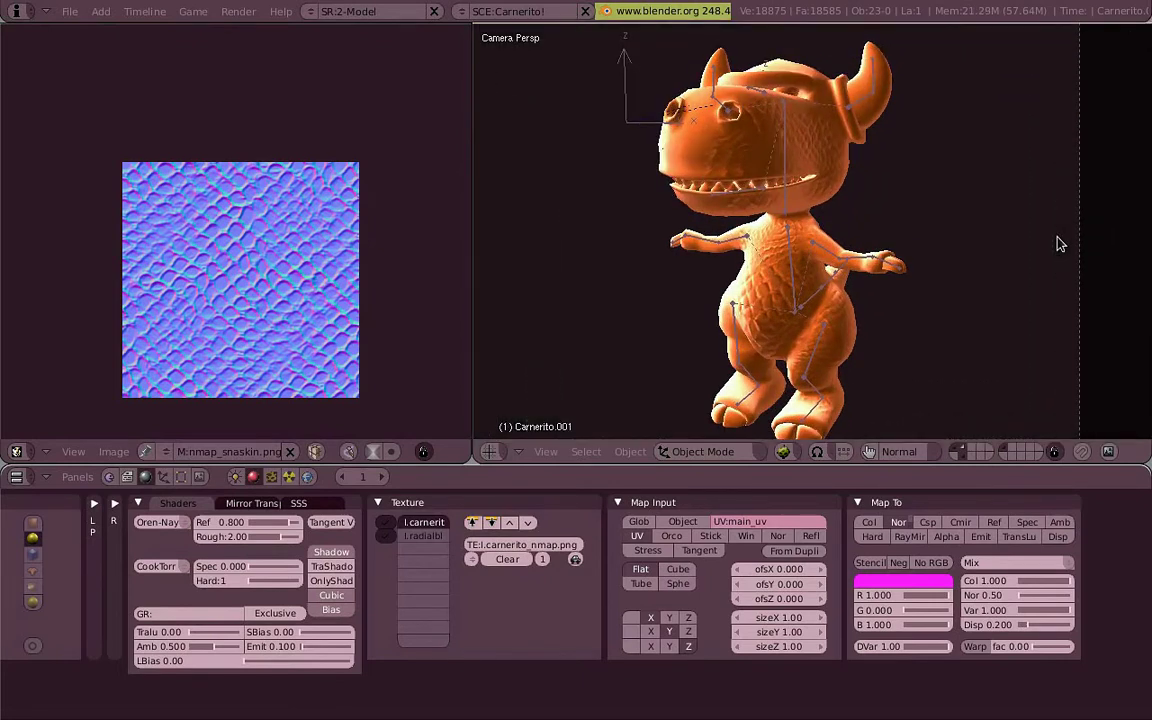
key(p)
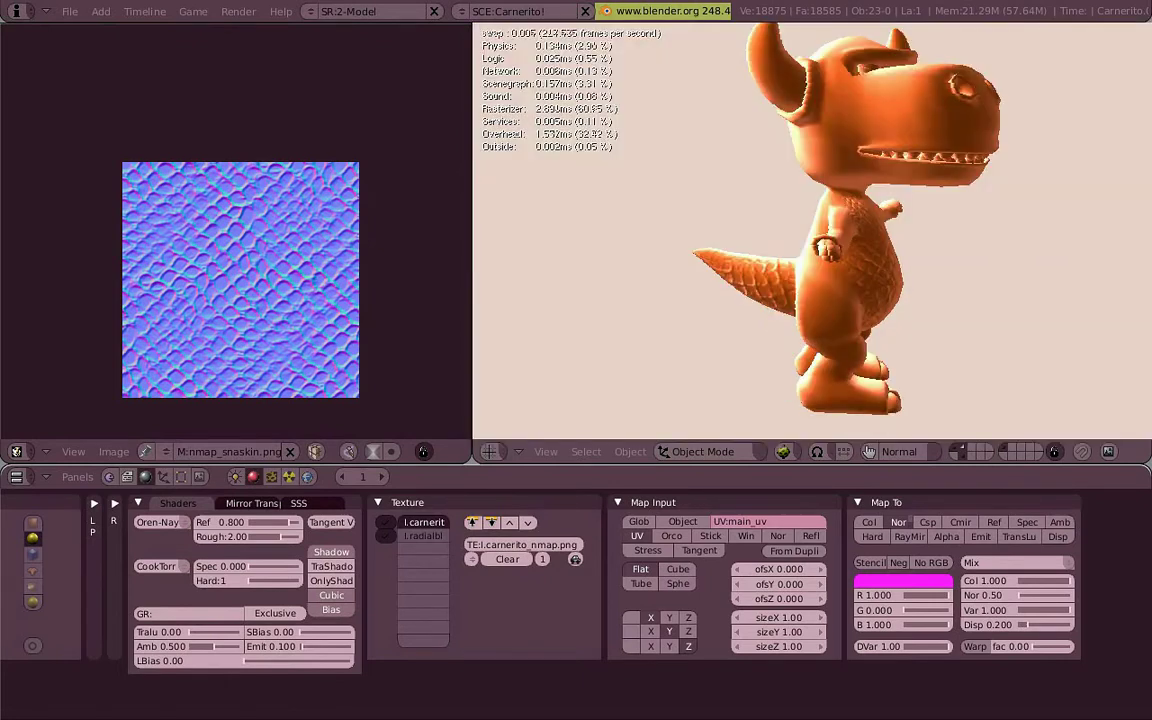